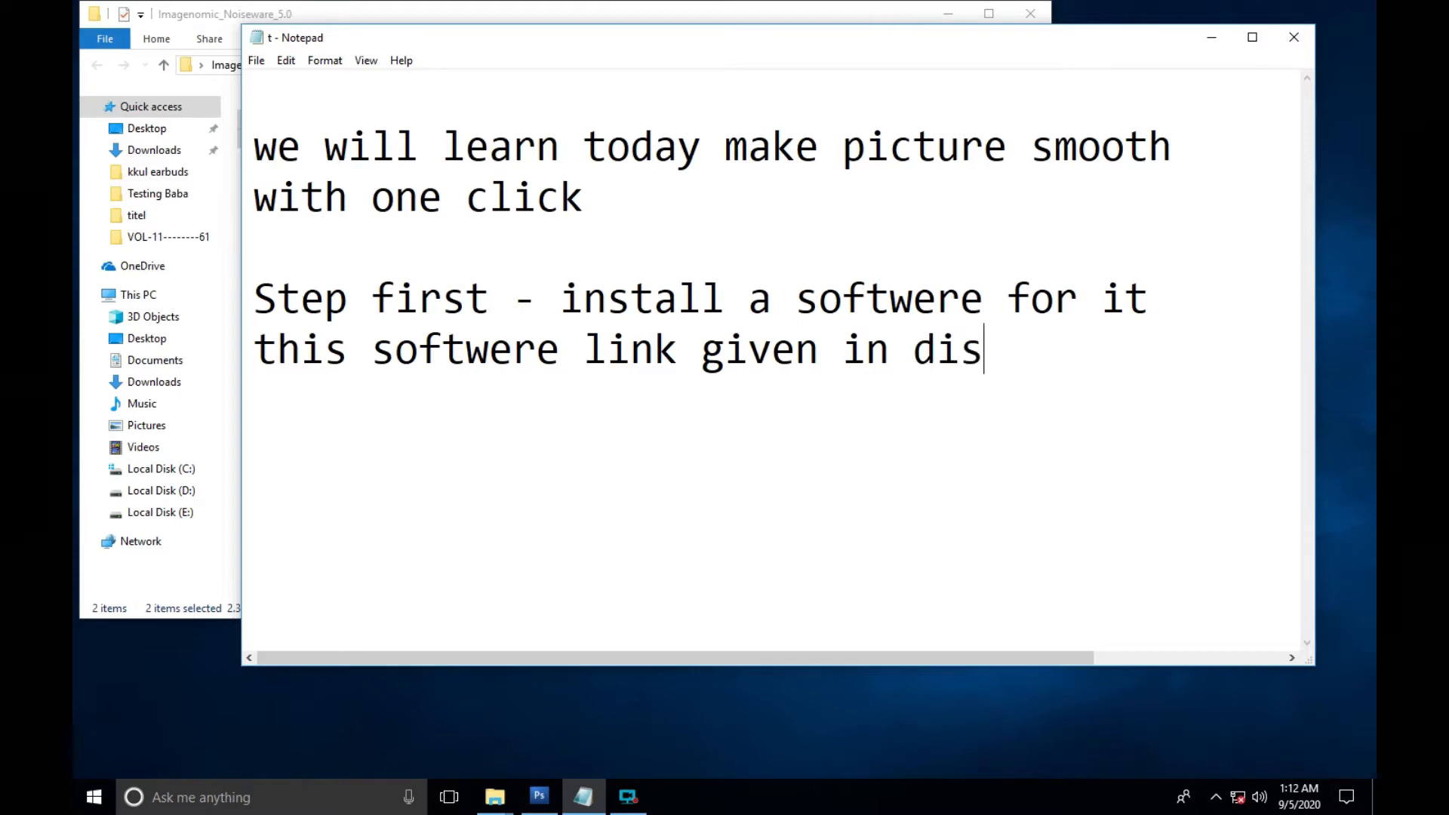
- Add the line "install now" to the note, separated from the text above by a blank line
key(Return)
key(Return)
text(install now)
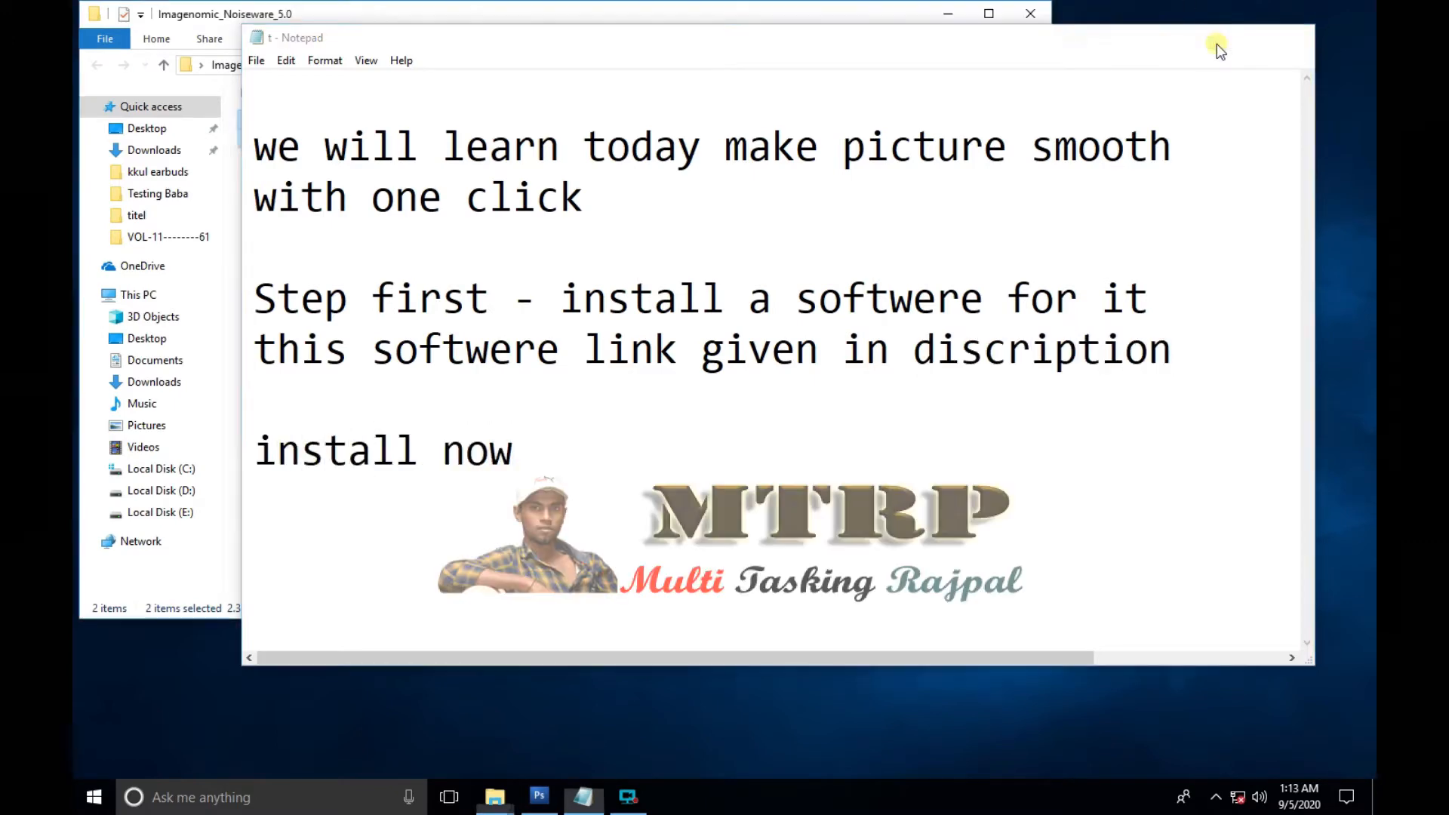
- Minimize the note and launch the Setup application from the Imagenomic_Noiseware_5.0 folder
click(1211, 37)
click(465, 293)
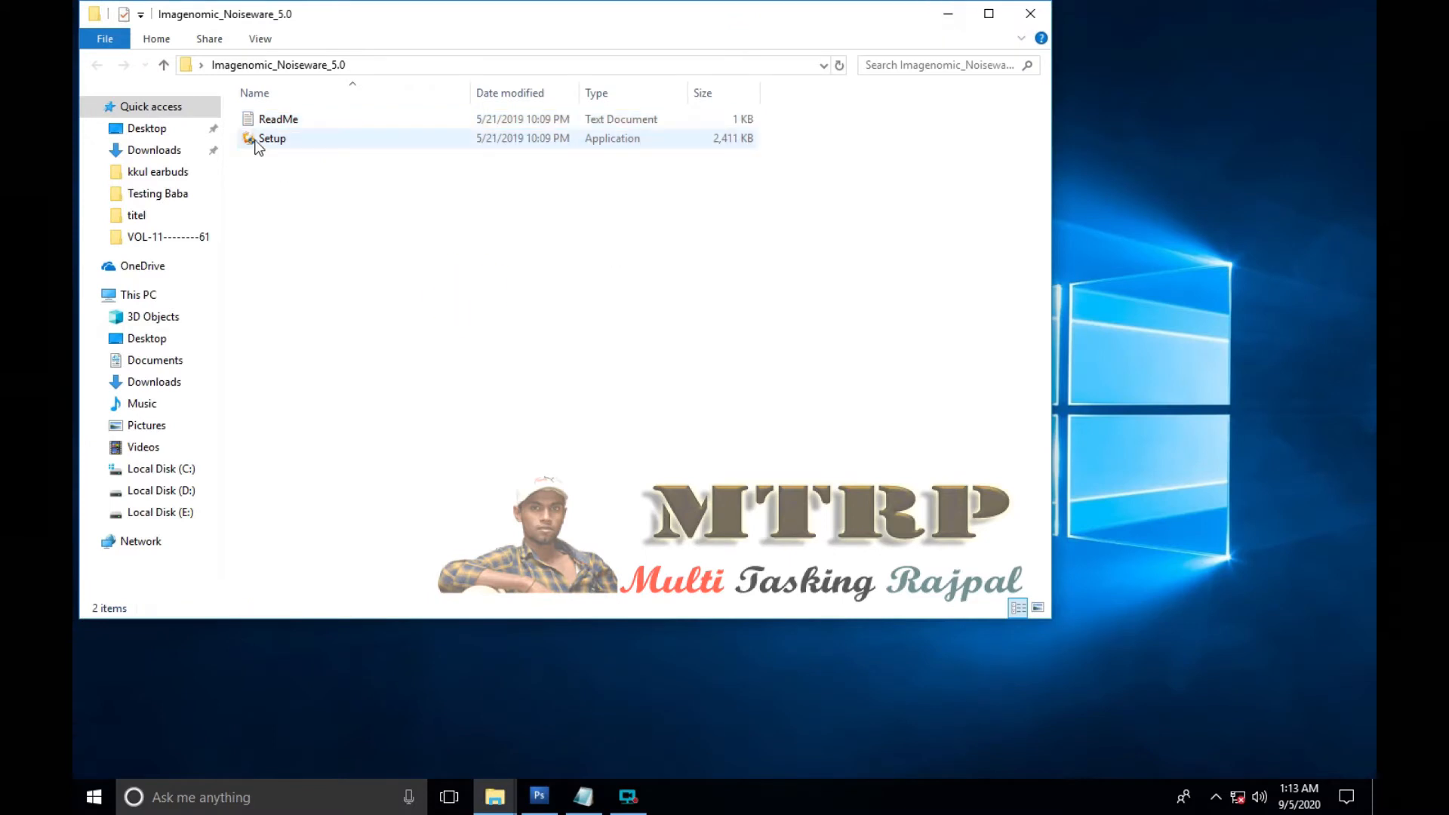
click(257, 142)
right_click(257, 142)
click(281, 175)
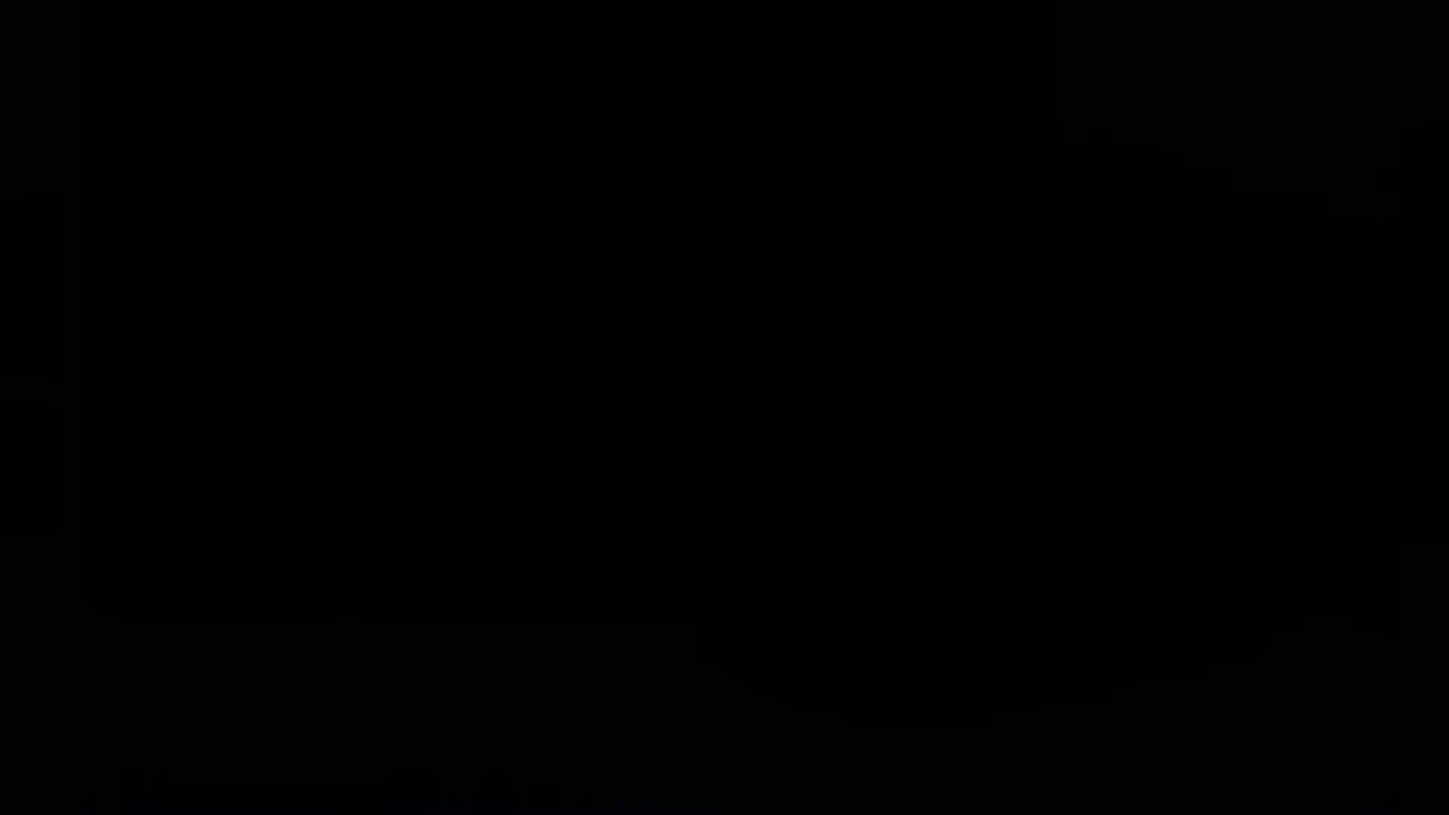
click(623, 522)
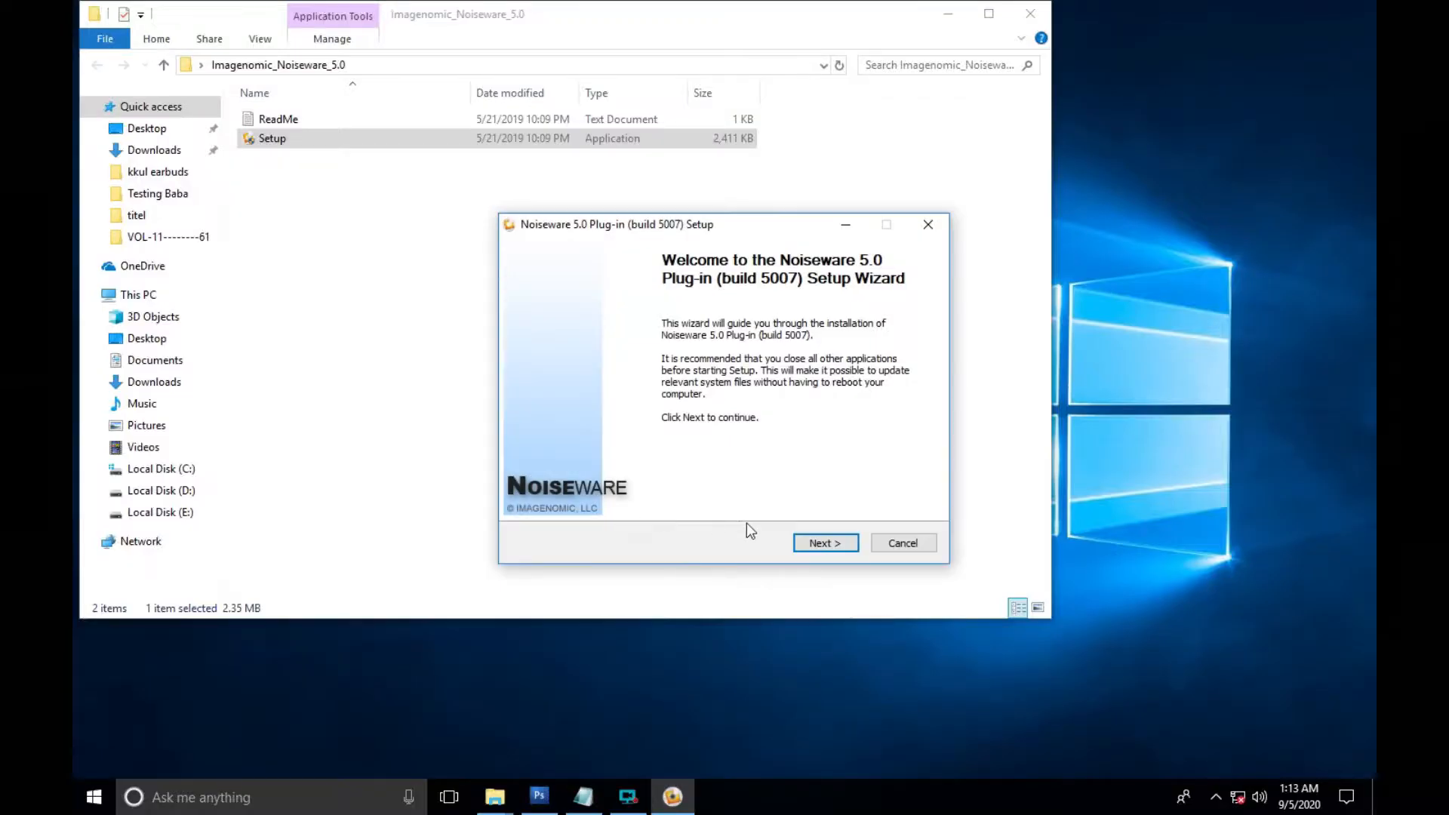
- Install the Noiseware 5.0 Plug-in in the default folder with Adobe Photoshop CS3 as host, and finish the wizard
click(809, 540)
click(819, 542)
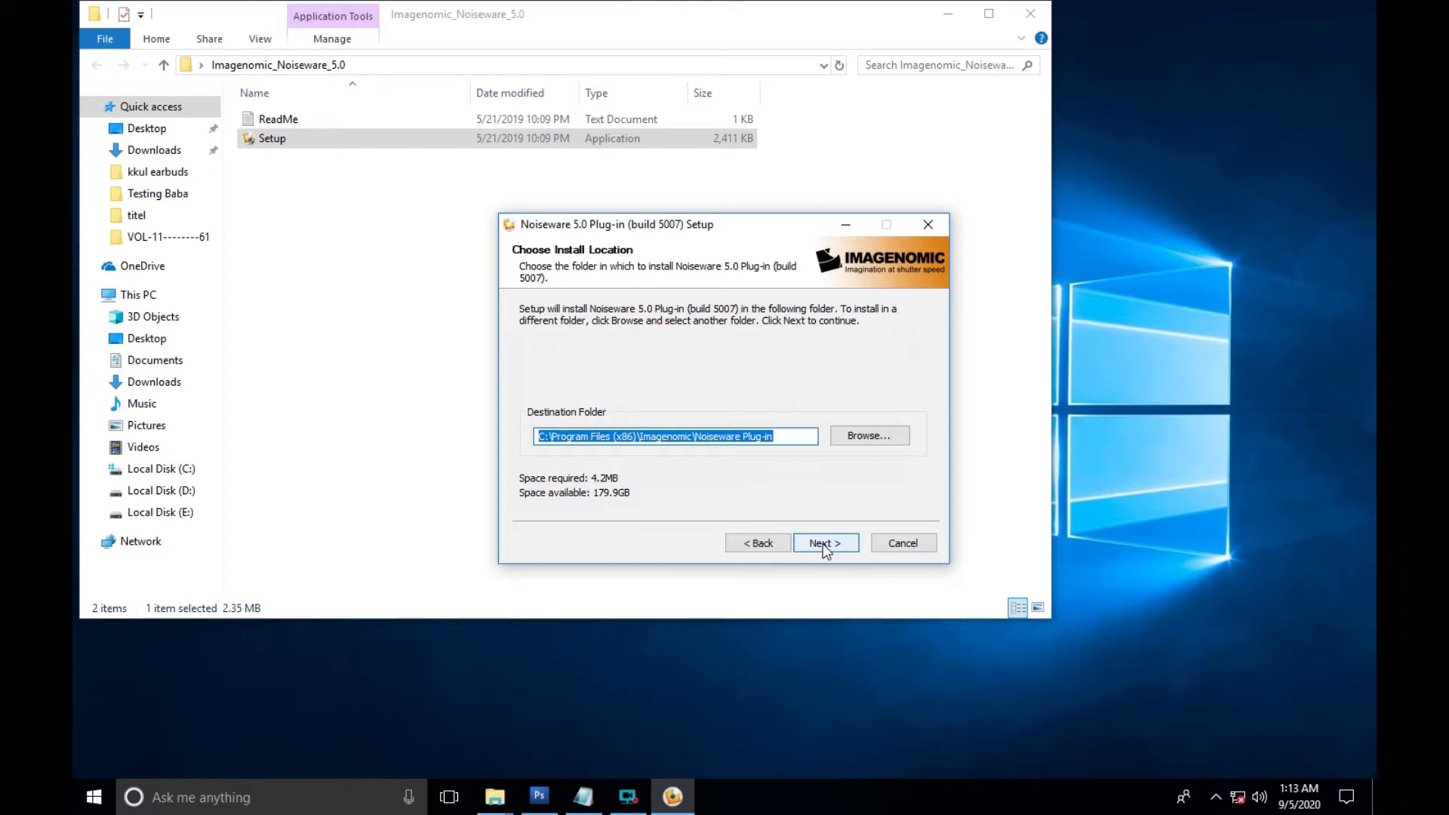
click(823, 543)
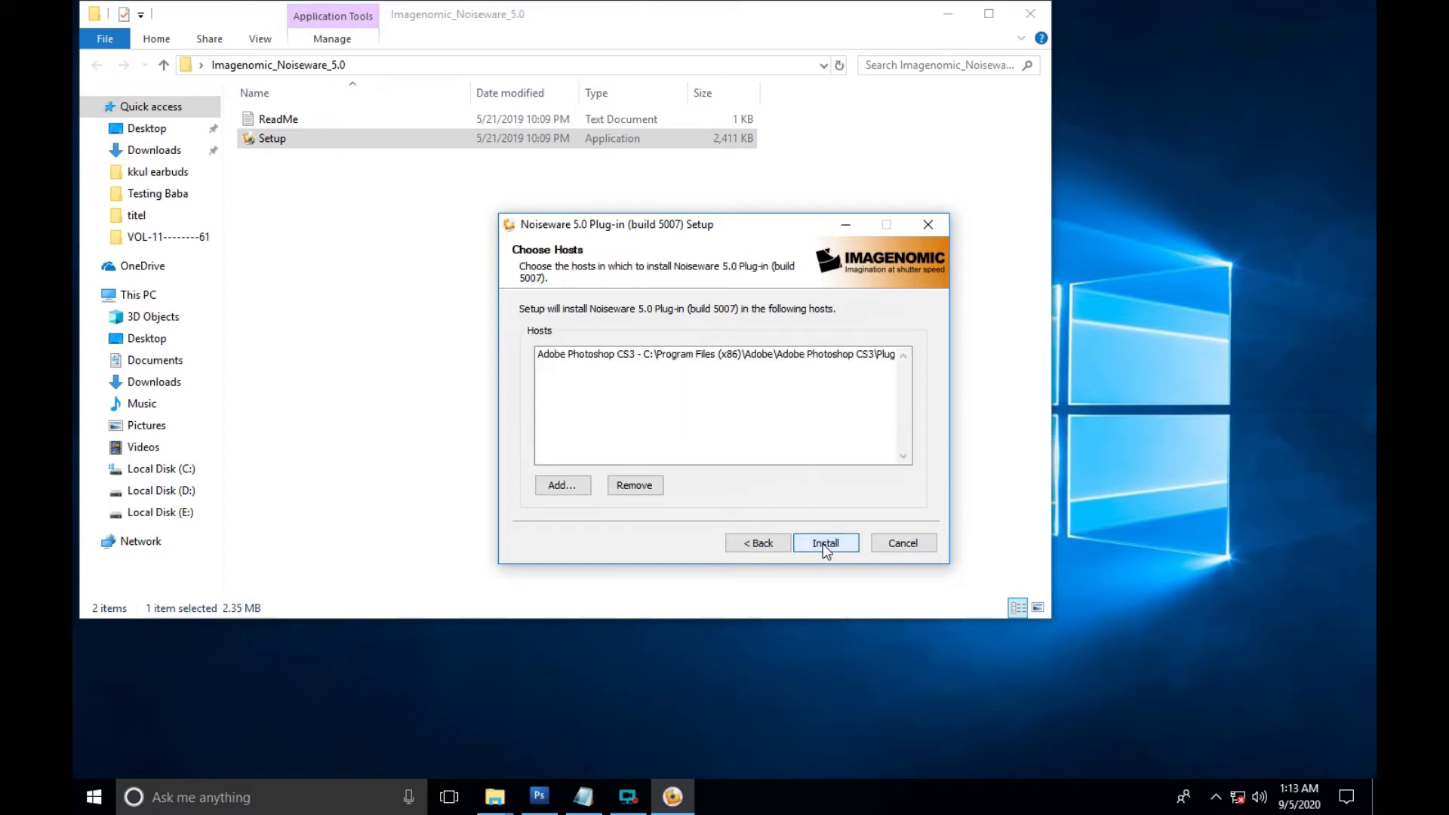
click(823, 544)
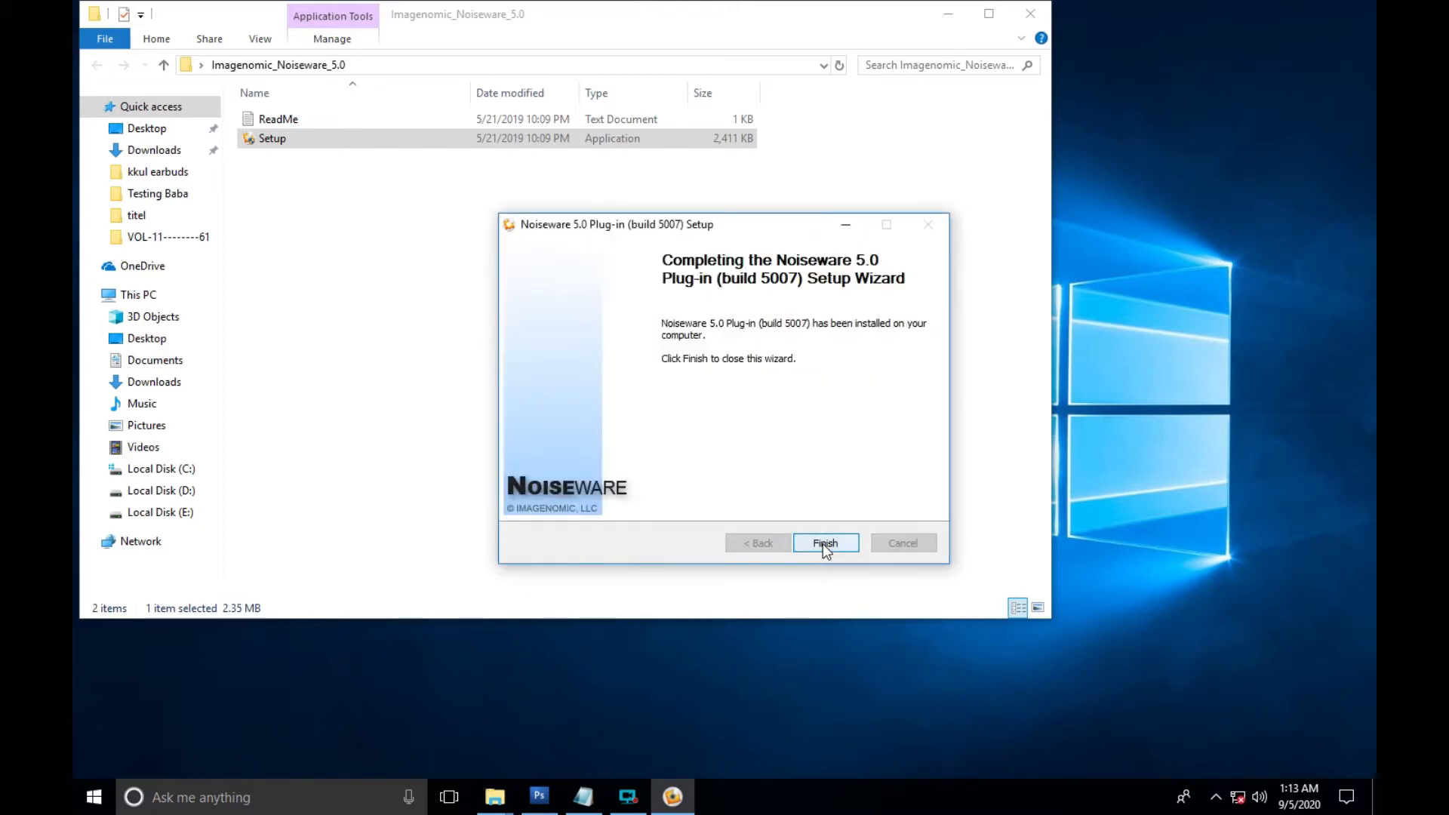
click(837, 544)
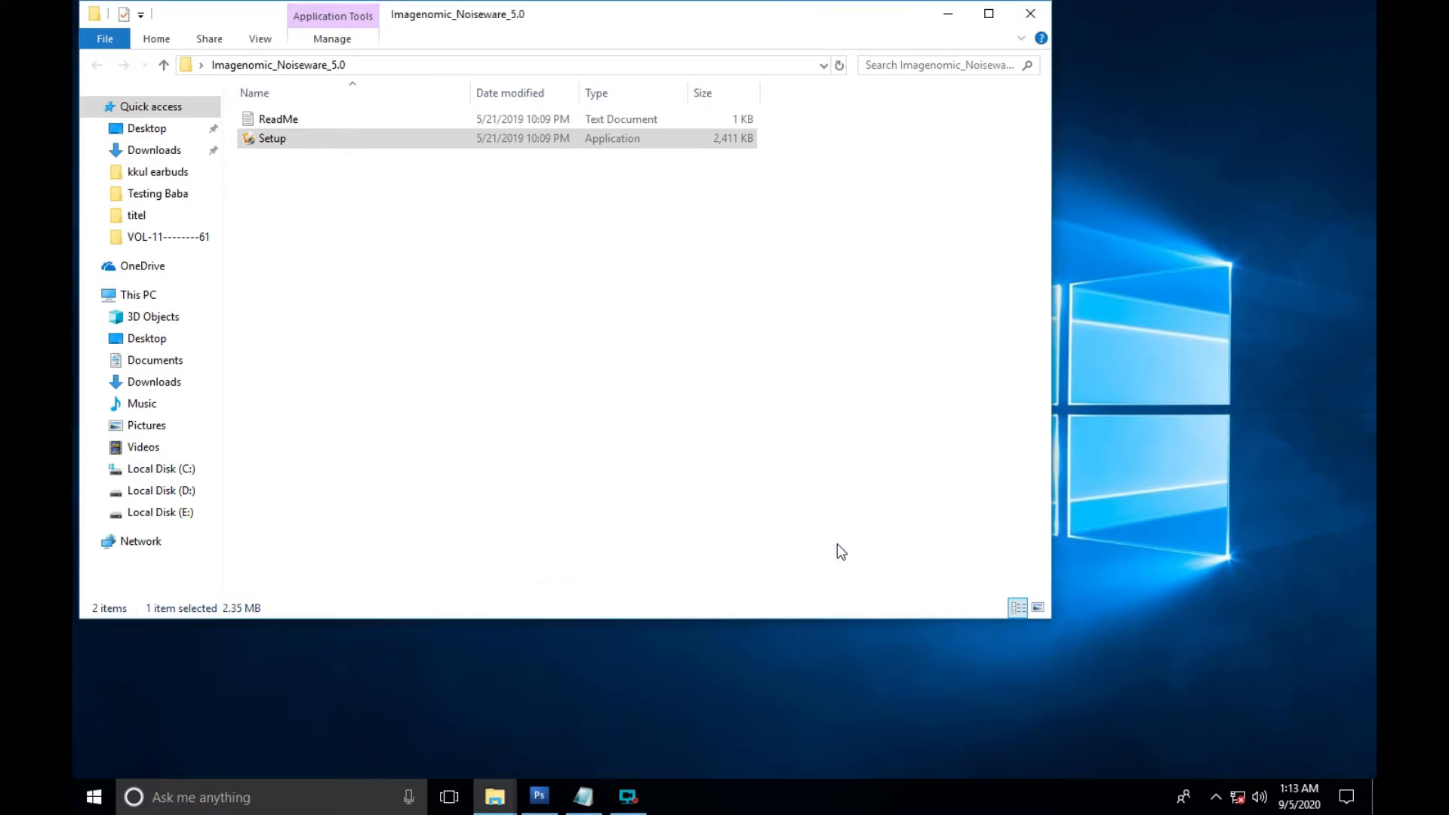
- Return to the Notepad note, append "- it is install" to the last line and add "open photoshop and test" below it
click(583, 796)
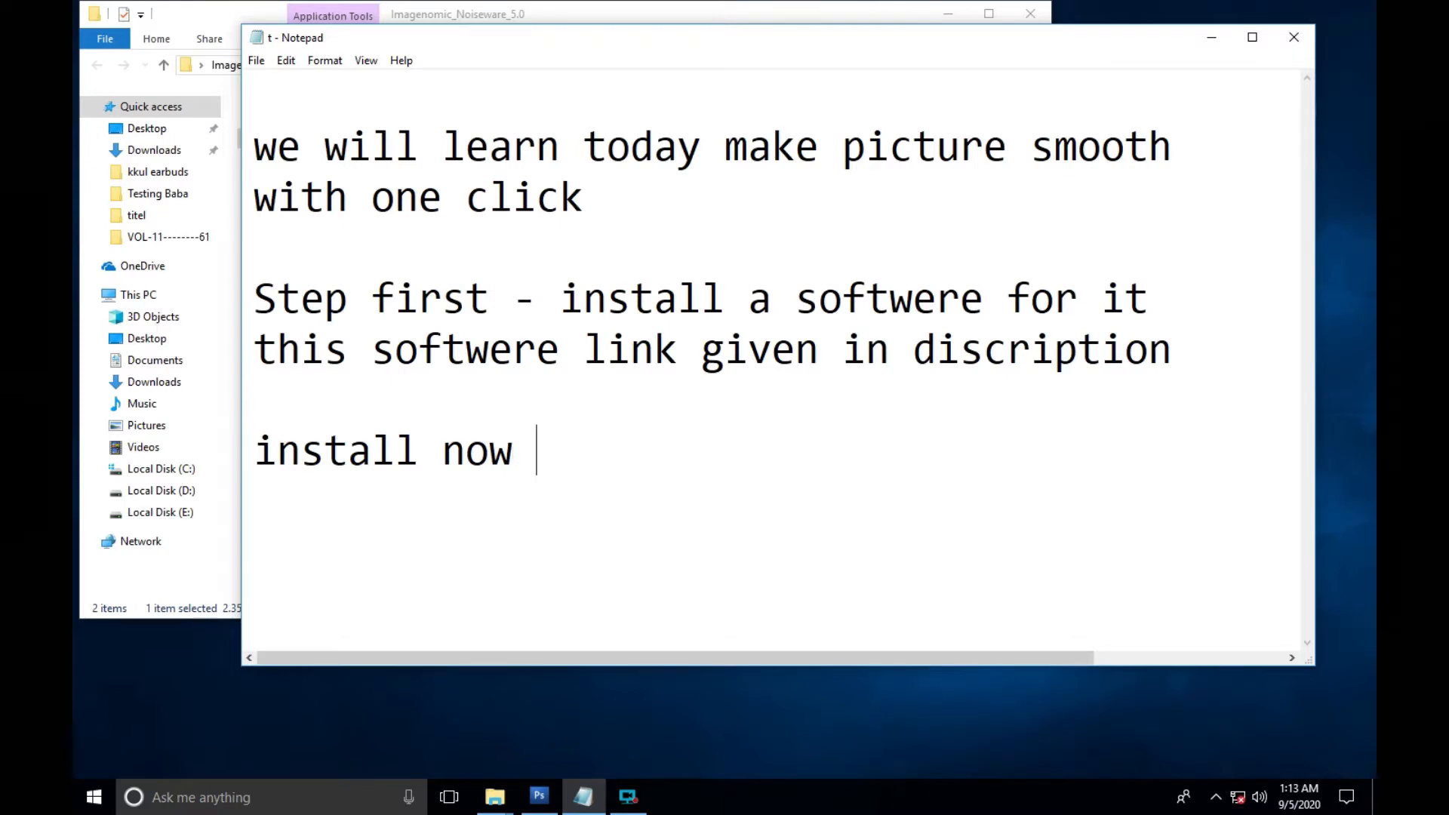
text(- it is install)
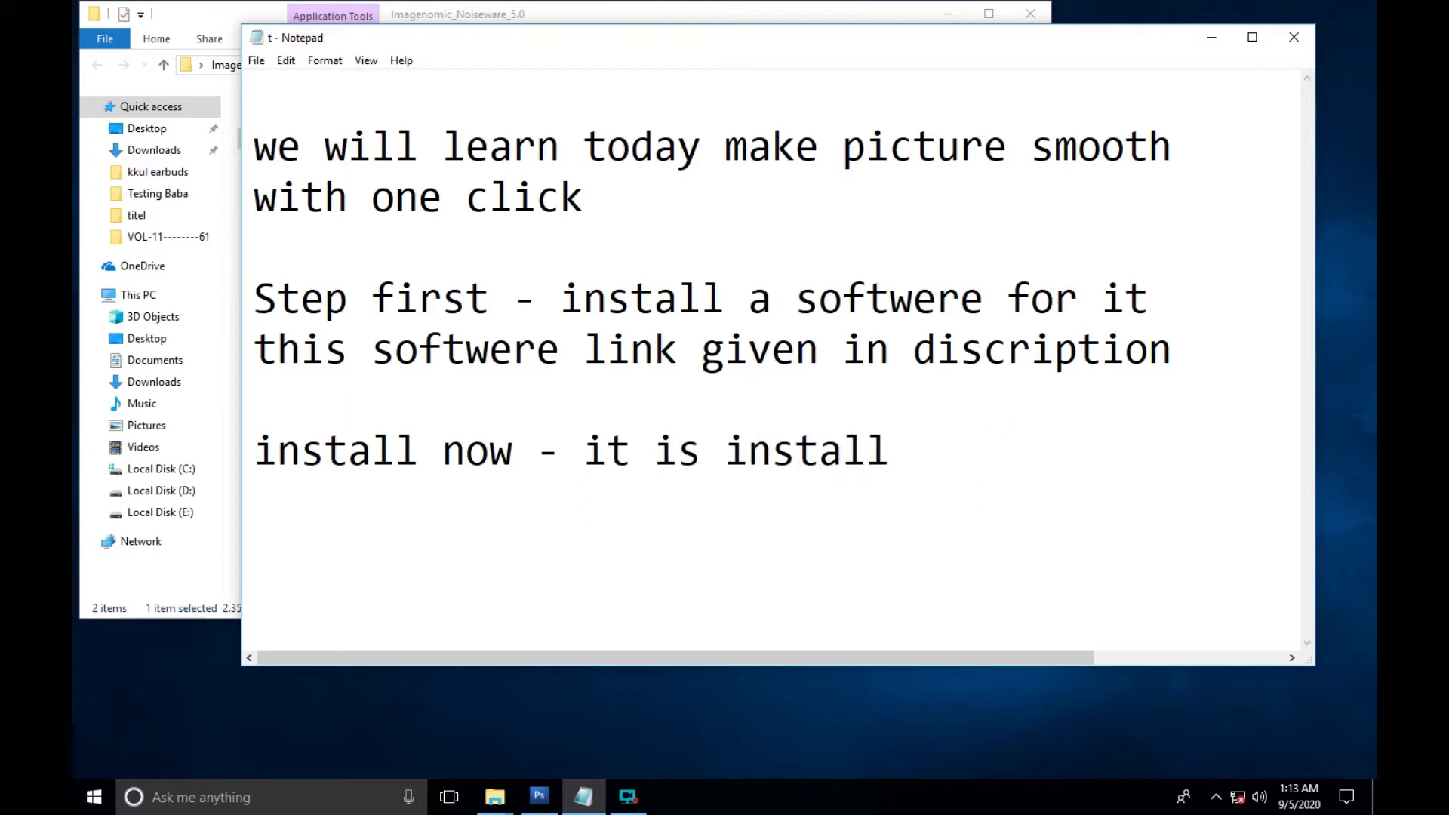
key(Return)
text(open photoshop and test)
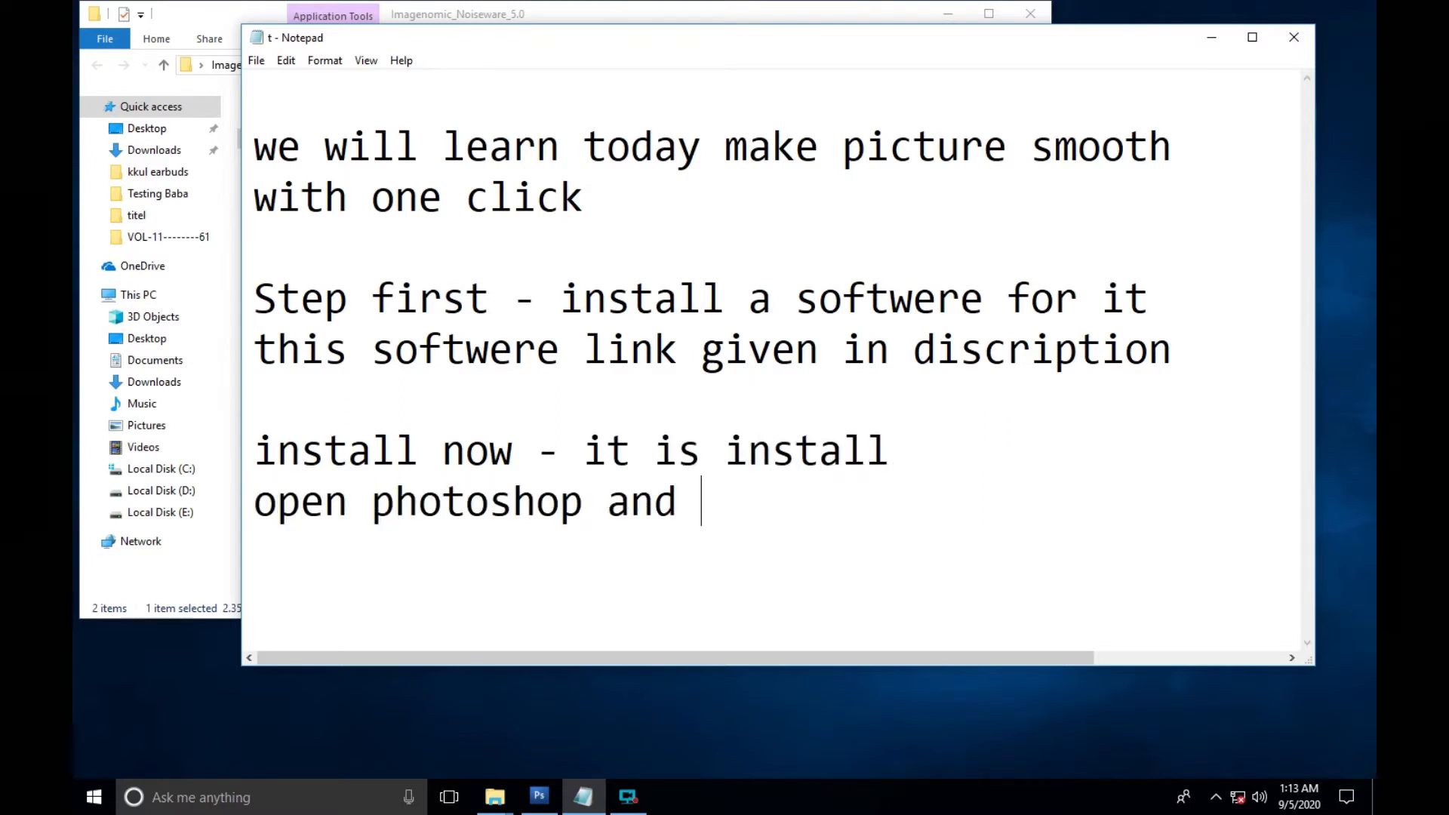
- Launch Adobe Photoshop CS3
click(93, 797)
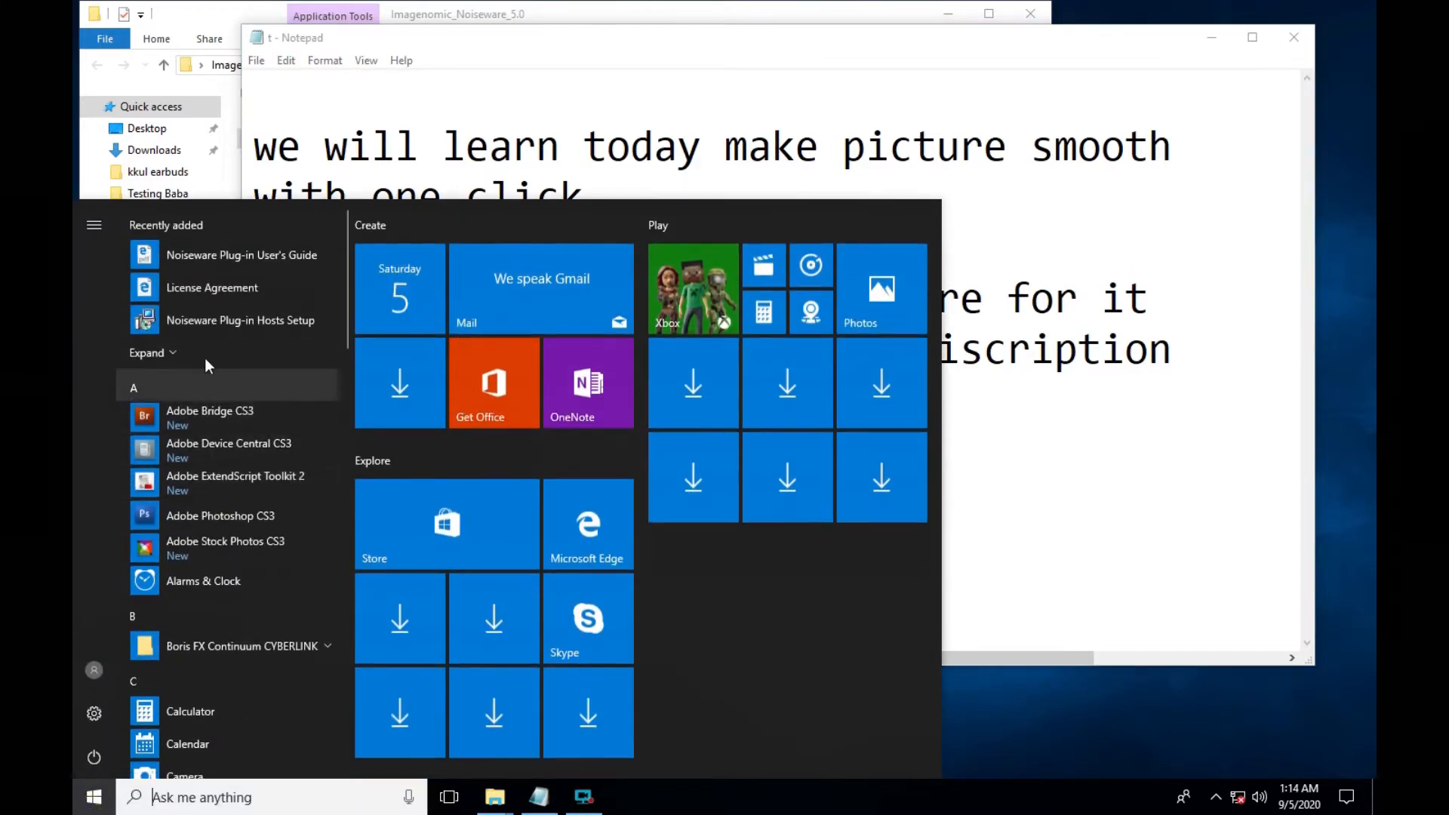
click(202, 516)
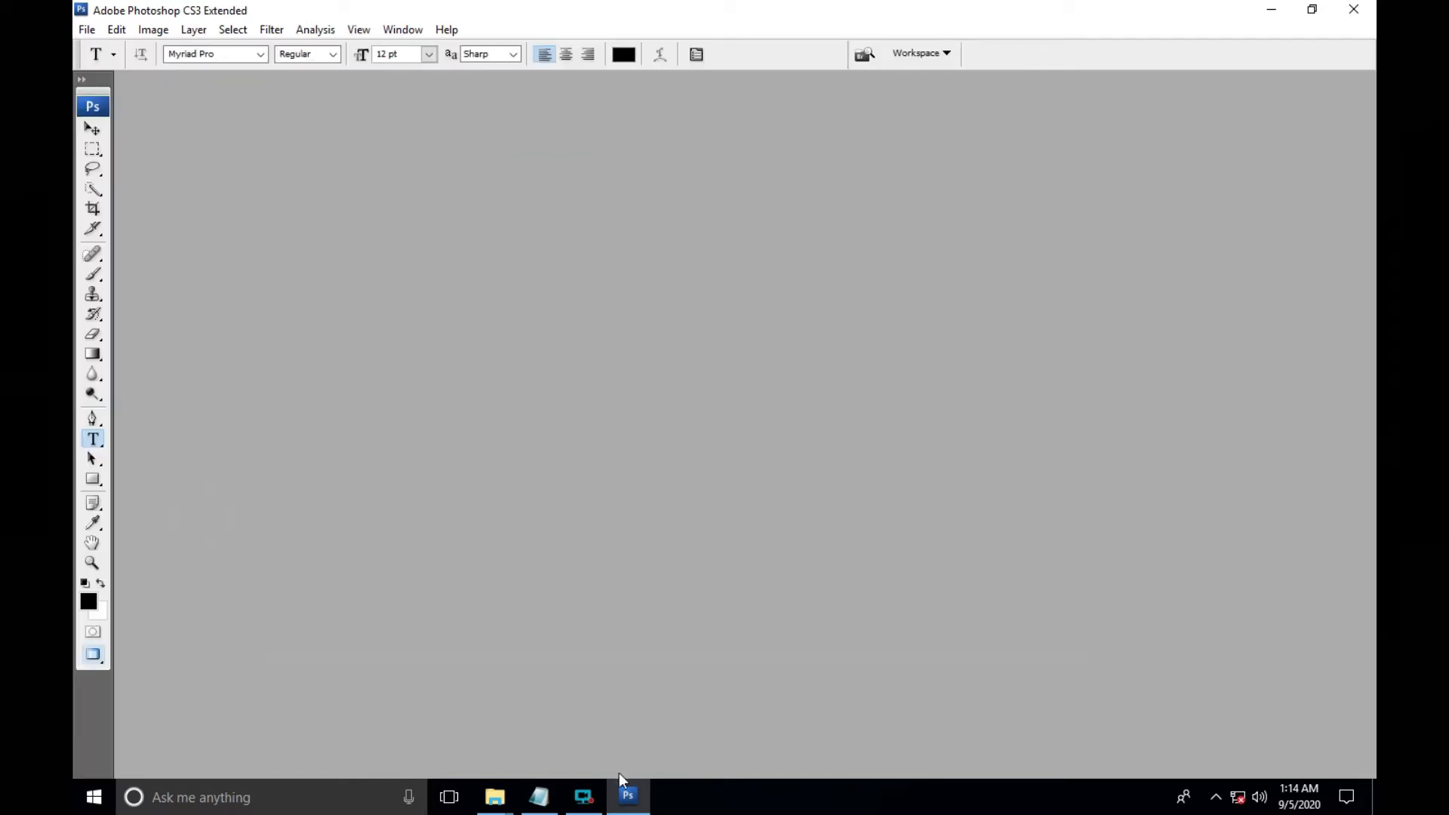
- Switch back to the Notepad note and add "now open a picture and test" below the existing text, after some blank lines
click(538, 796)
key(Return)
scroll(777, 479, right, 5)
scroll(703, 446, left, 5)
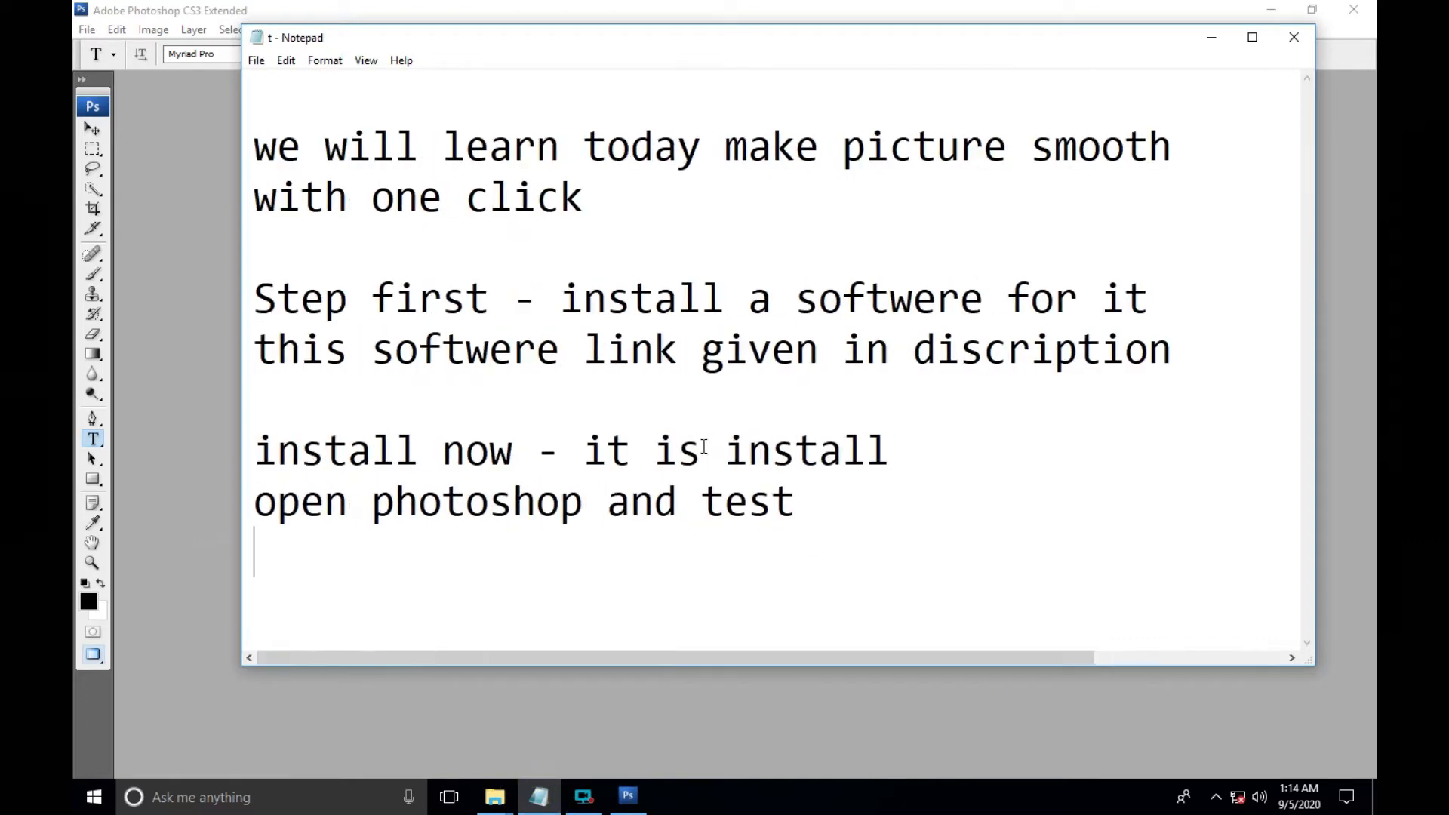
key(Return)
key(Return)
key(Return)
key(Return)
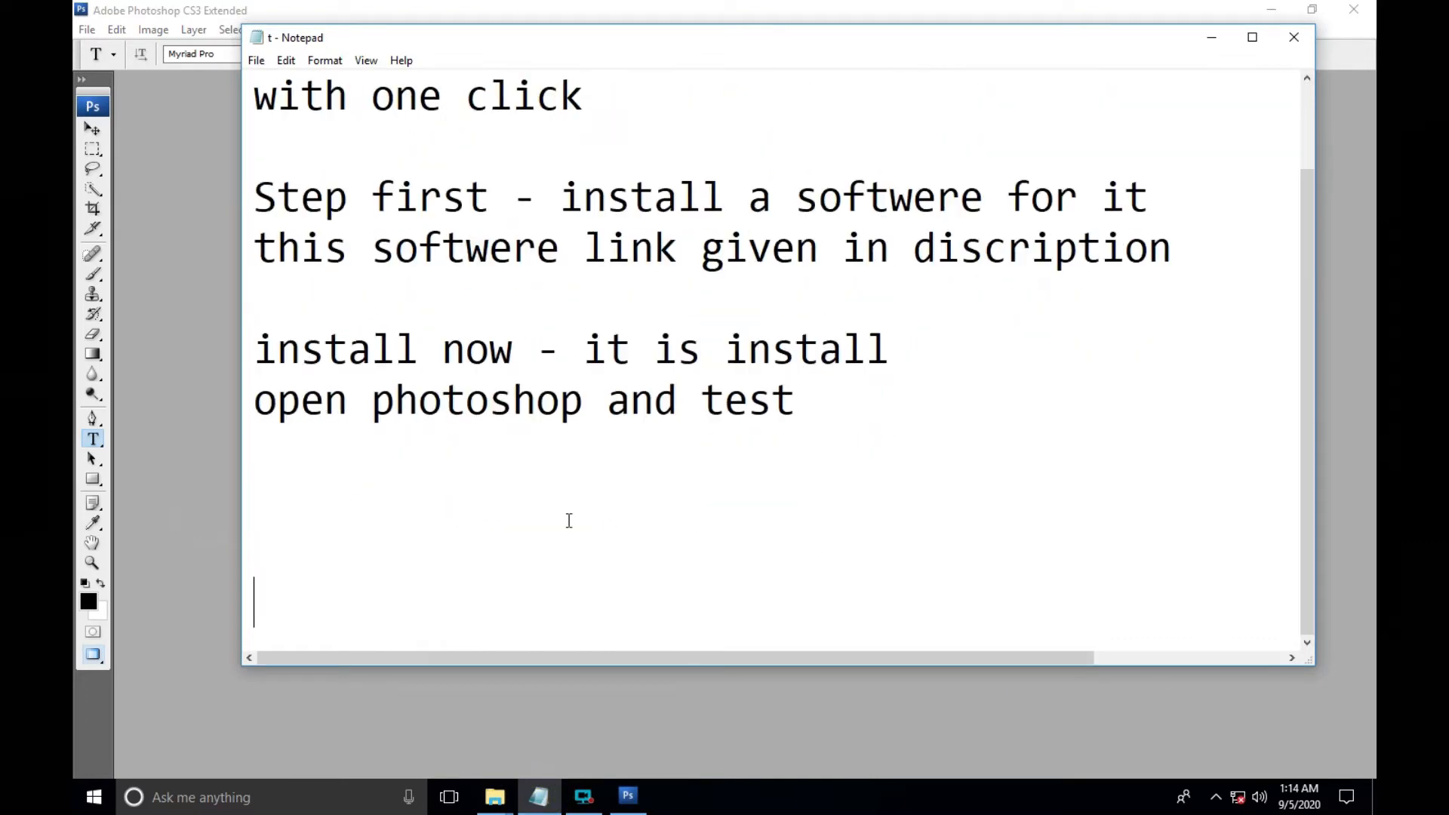
click(295, 477)
click(295, 478)
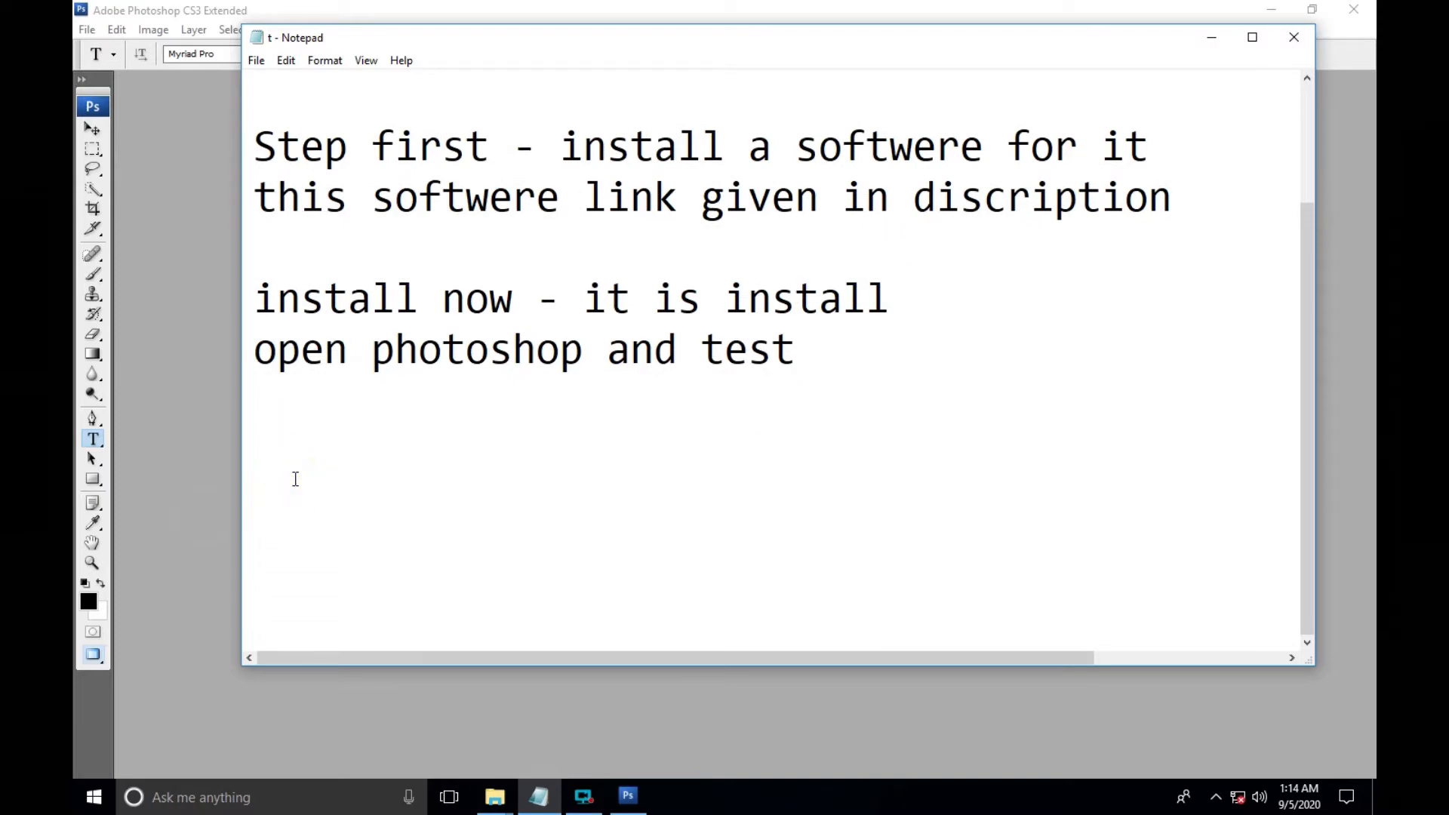
text(now o)
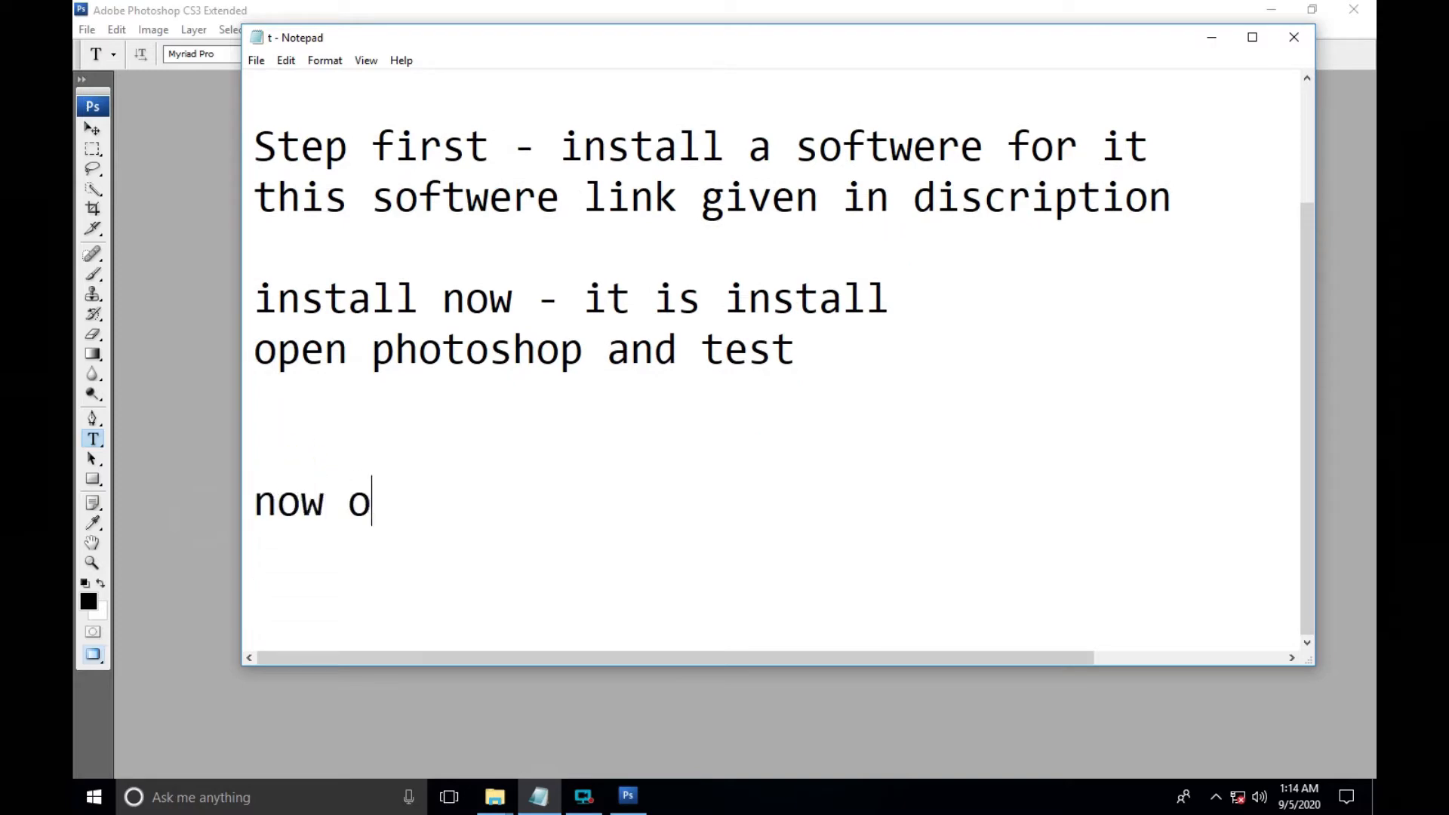
text(pen a pi)
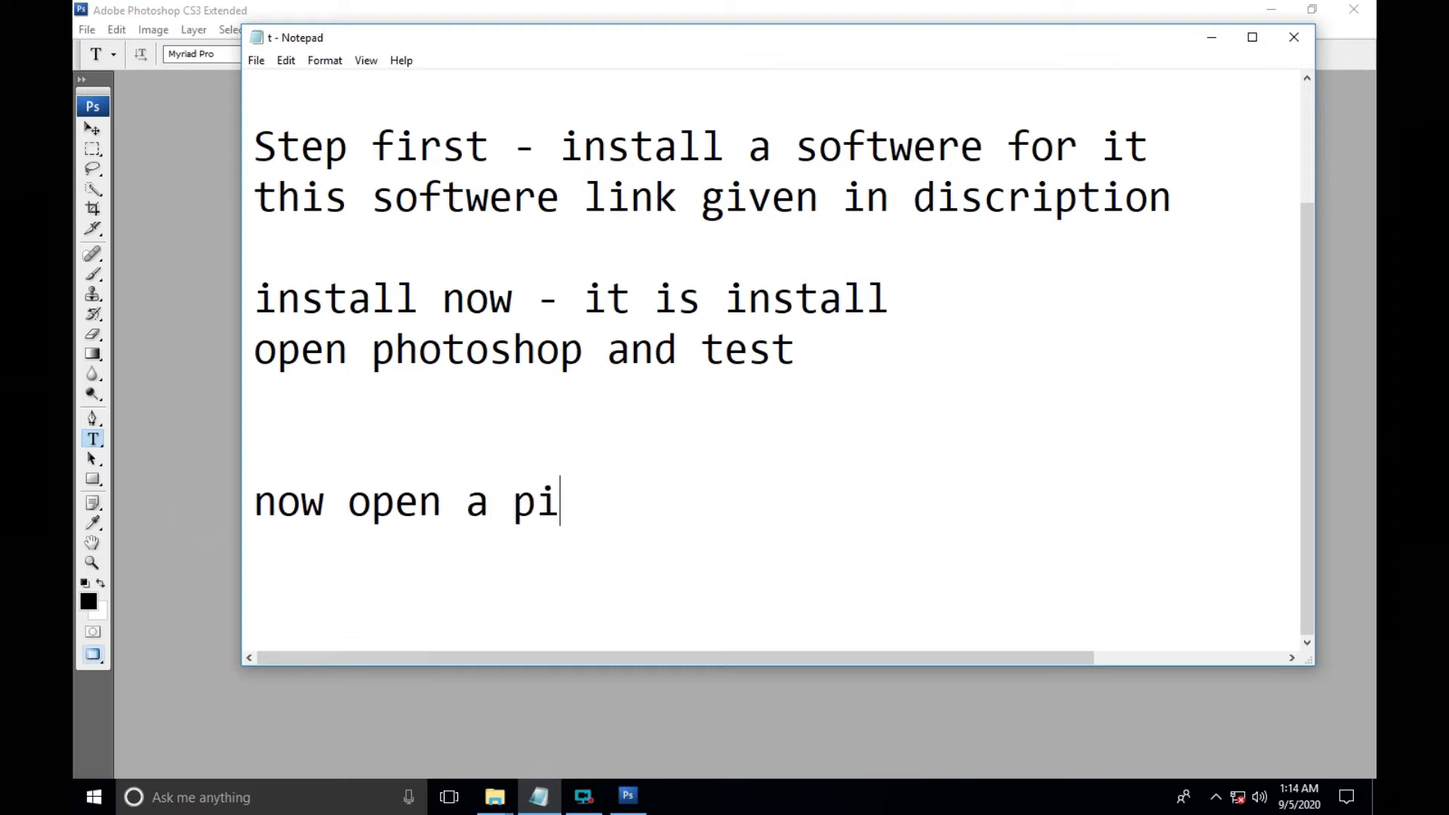
text(cture )
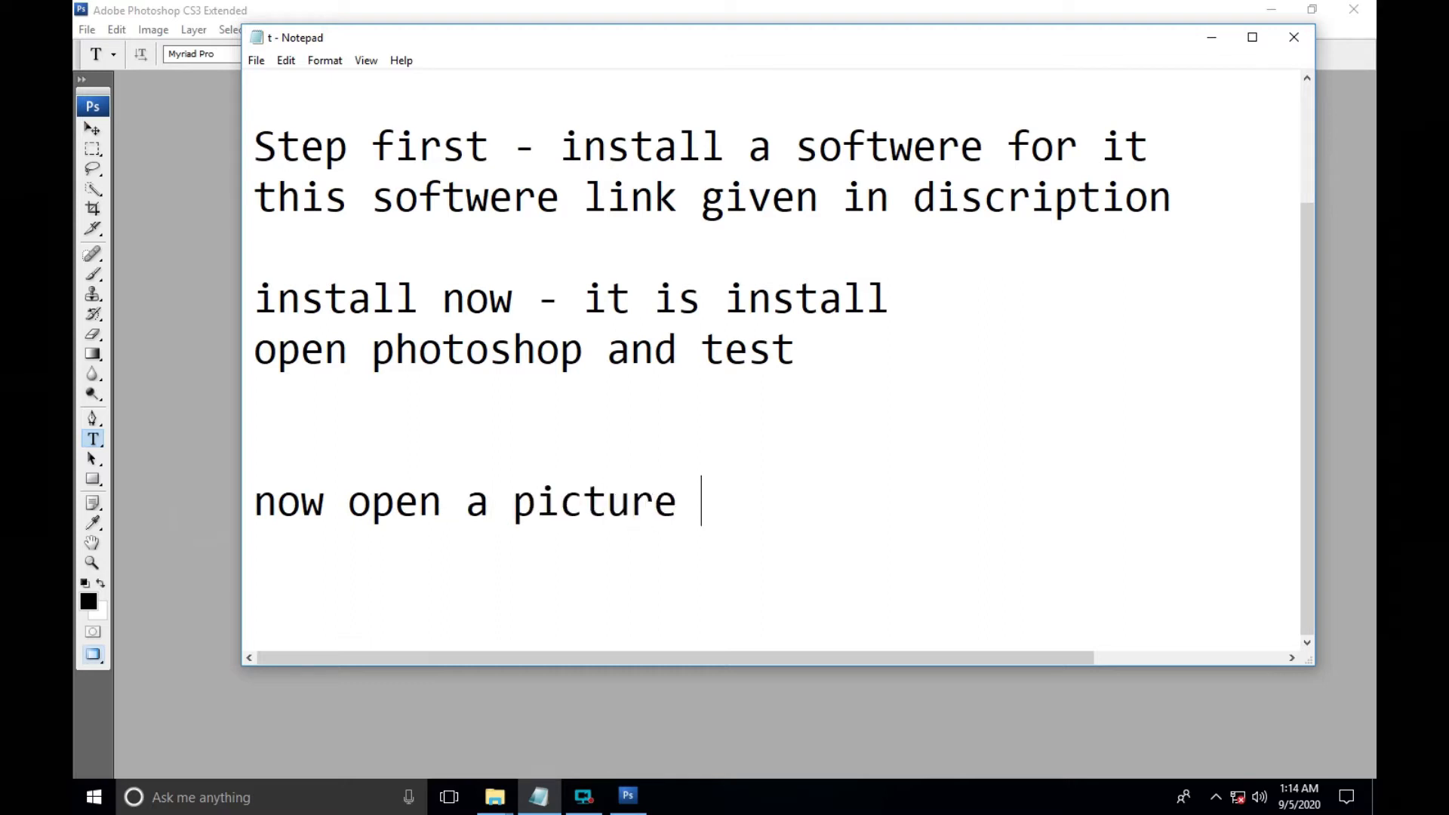
text(and test)
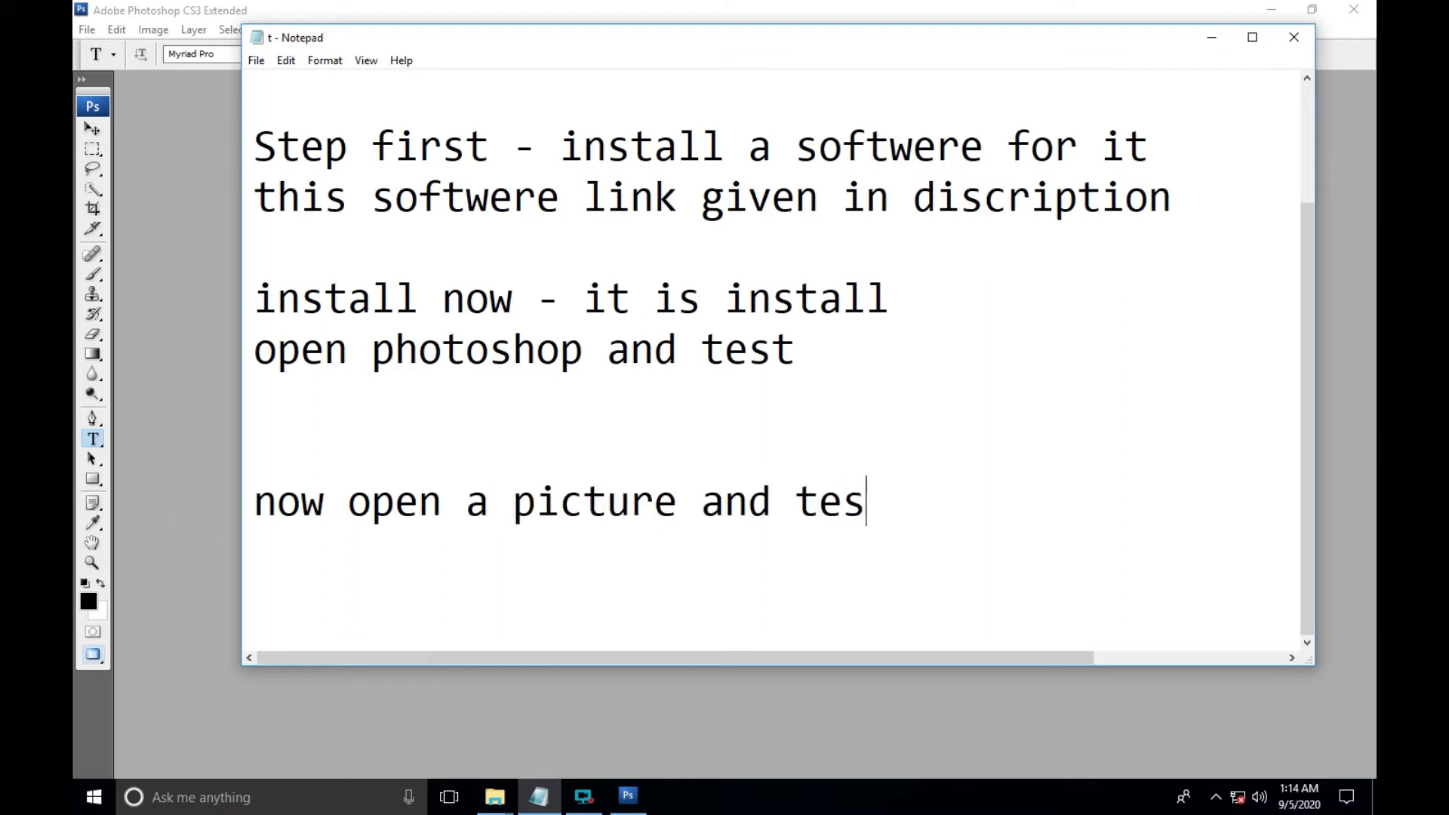
- Minimize the note and open the photo DSC_0300.JPG from the Desktop in Photoshop
click(1211, 37)
click(438, 200)
click(84, 30)
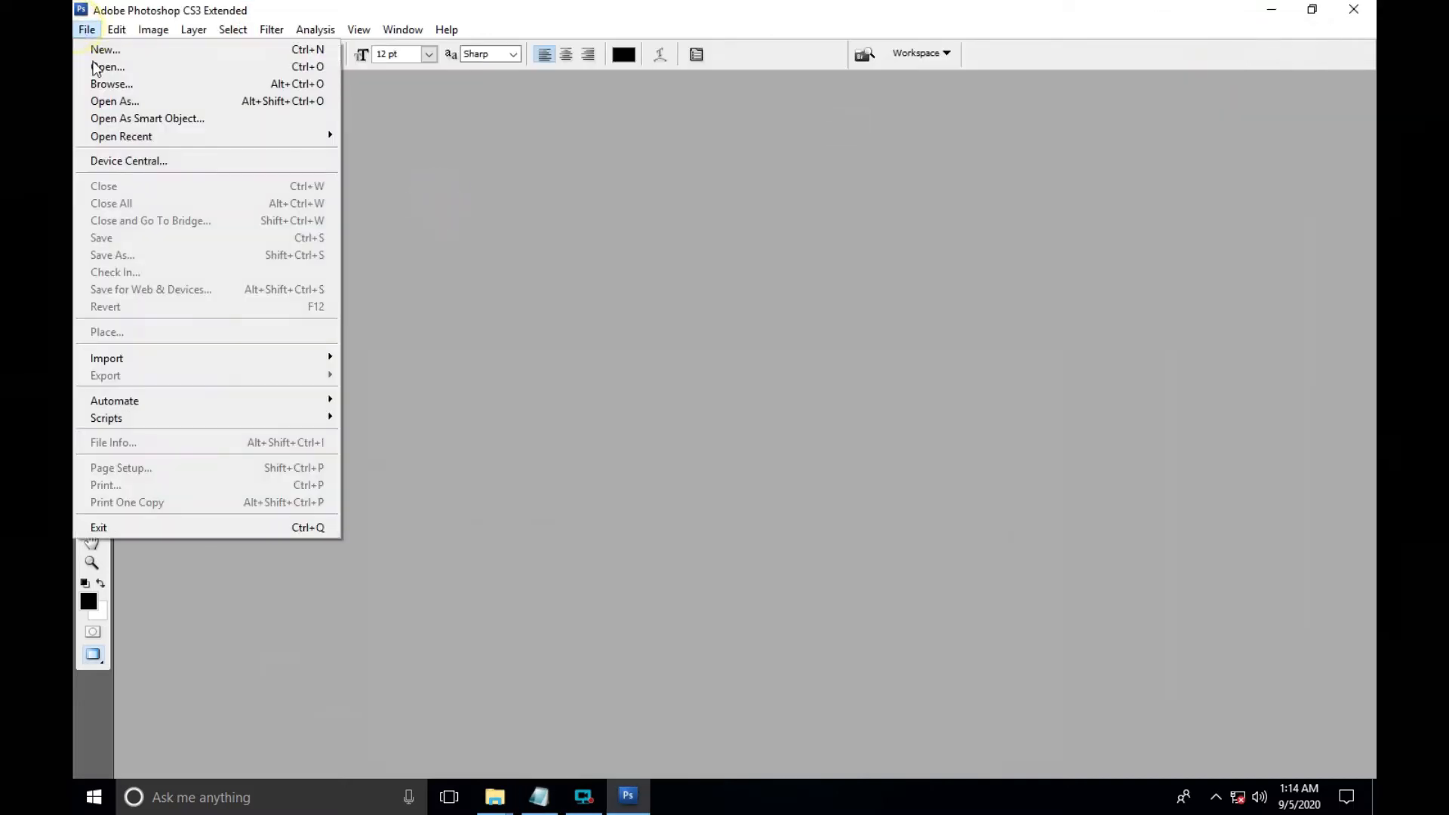
click(105, 66)
click(523, 211)
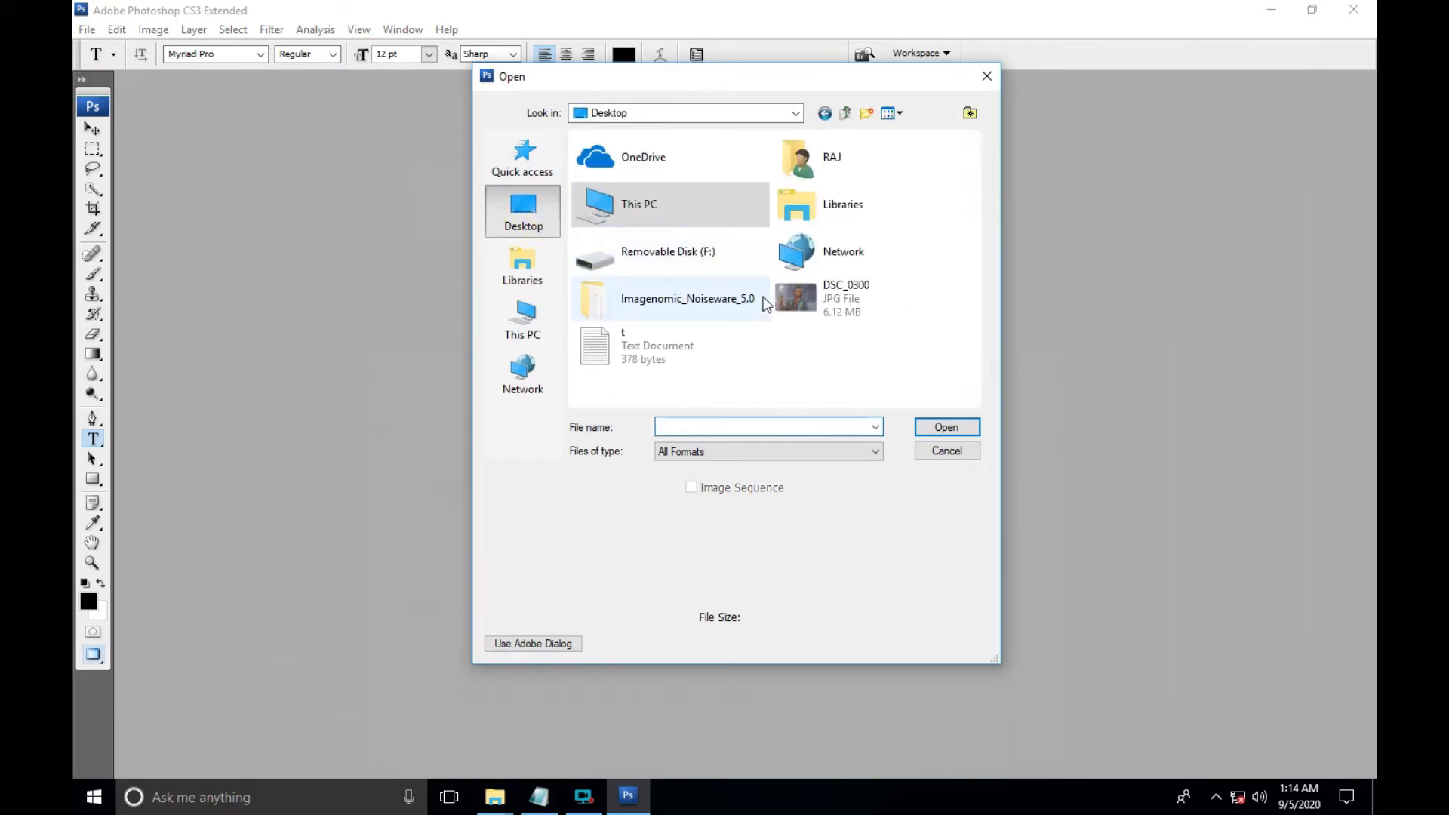
click(813, 310)
click(957, 426)
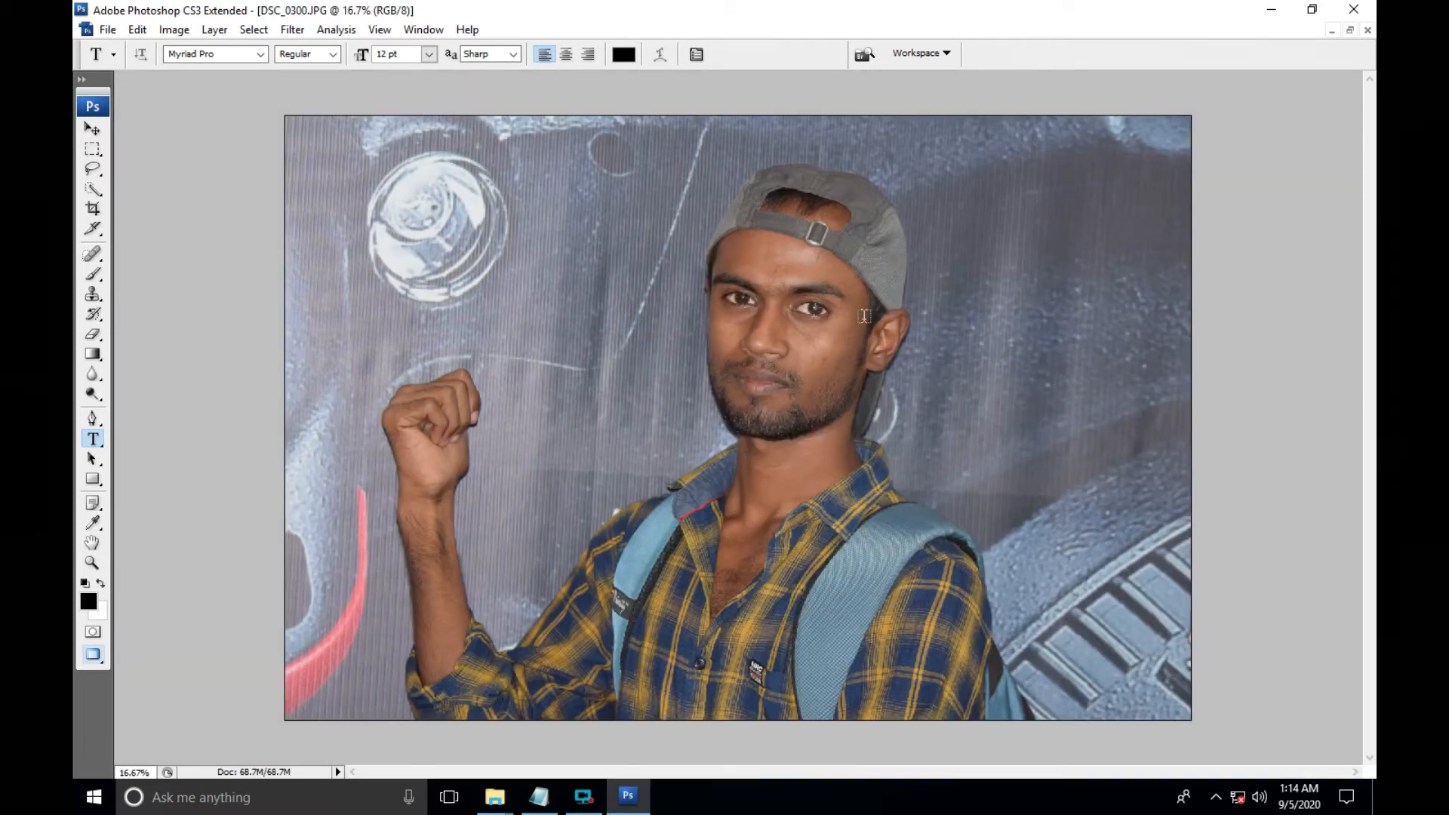
- Start the Imagenomic Noiseware filter on the portrait photo
scroll(834, 314, up, 5)
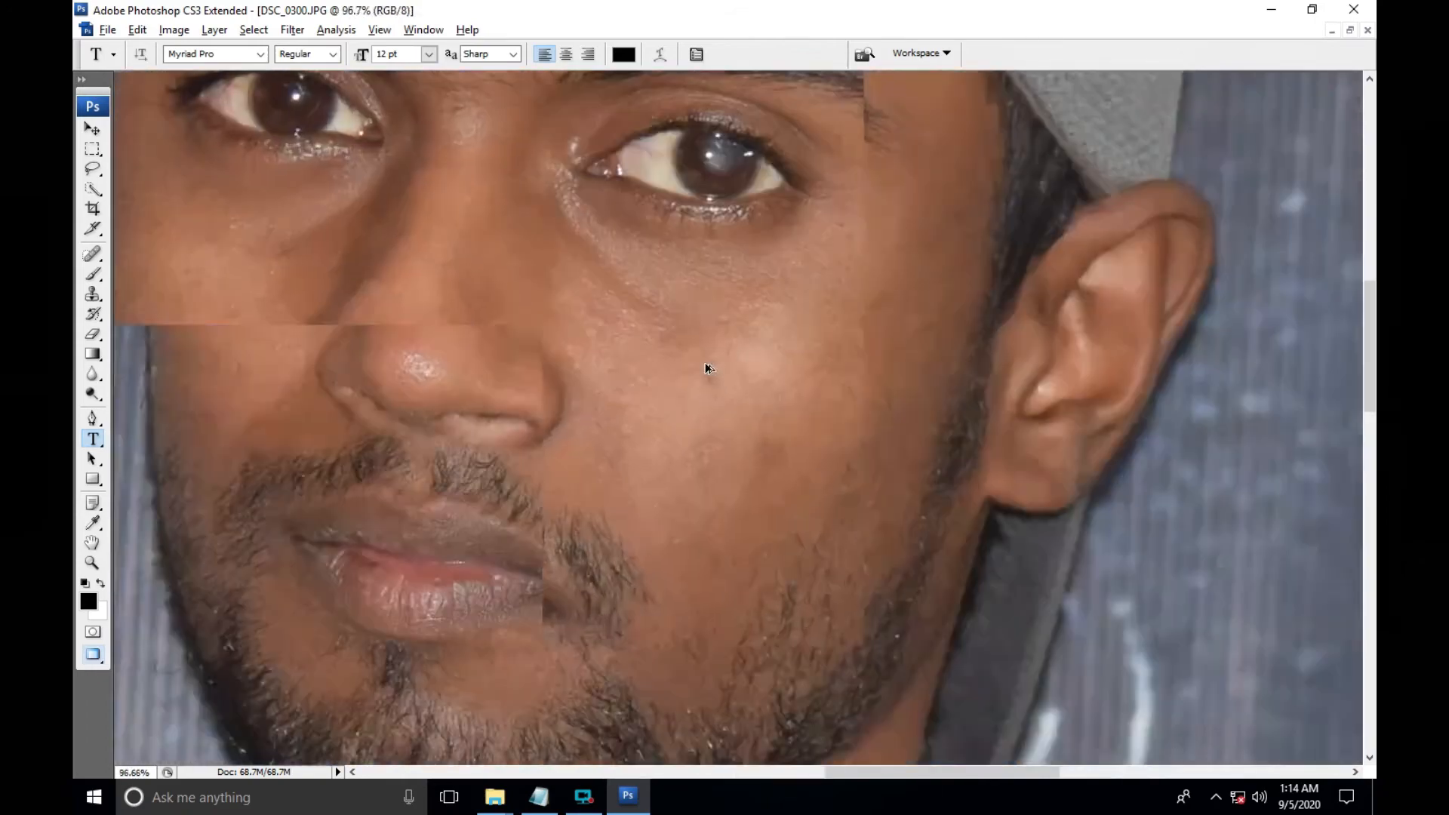
drag(655, 521, 944, 406)
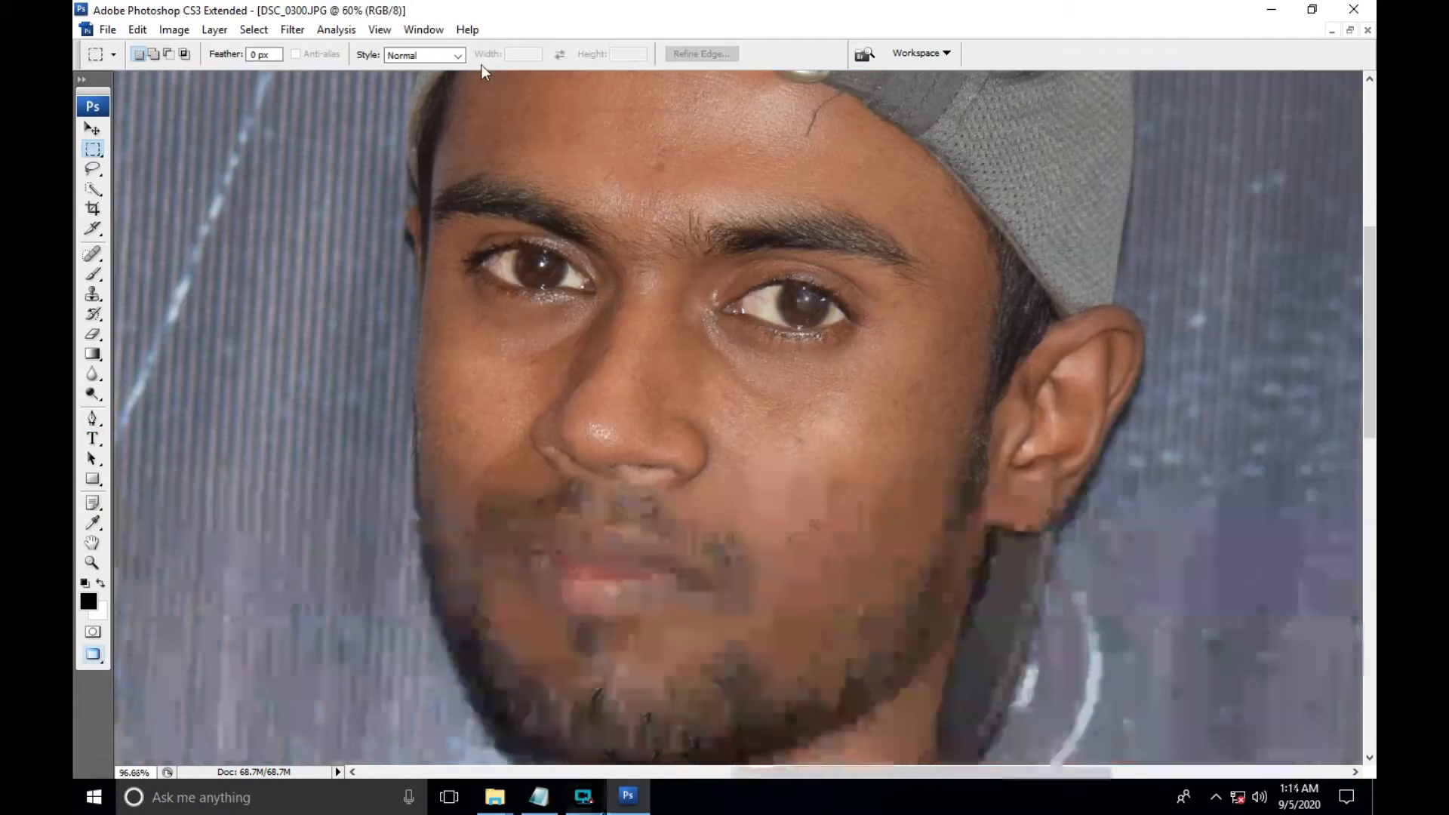
click(292, 30)
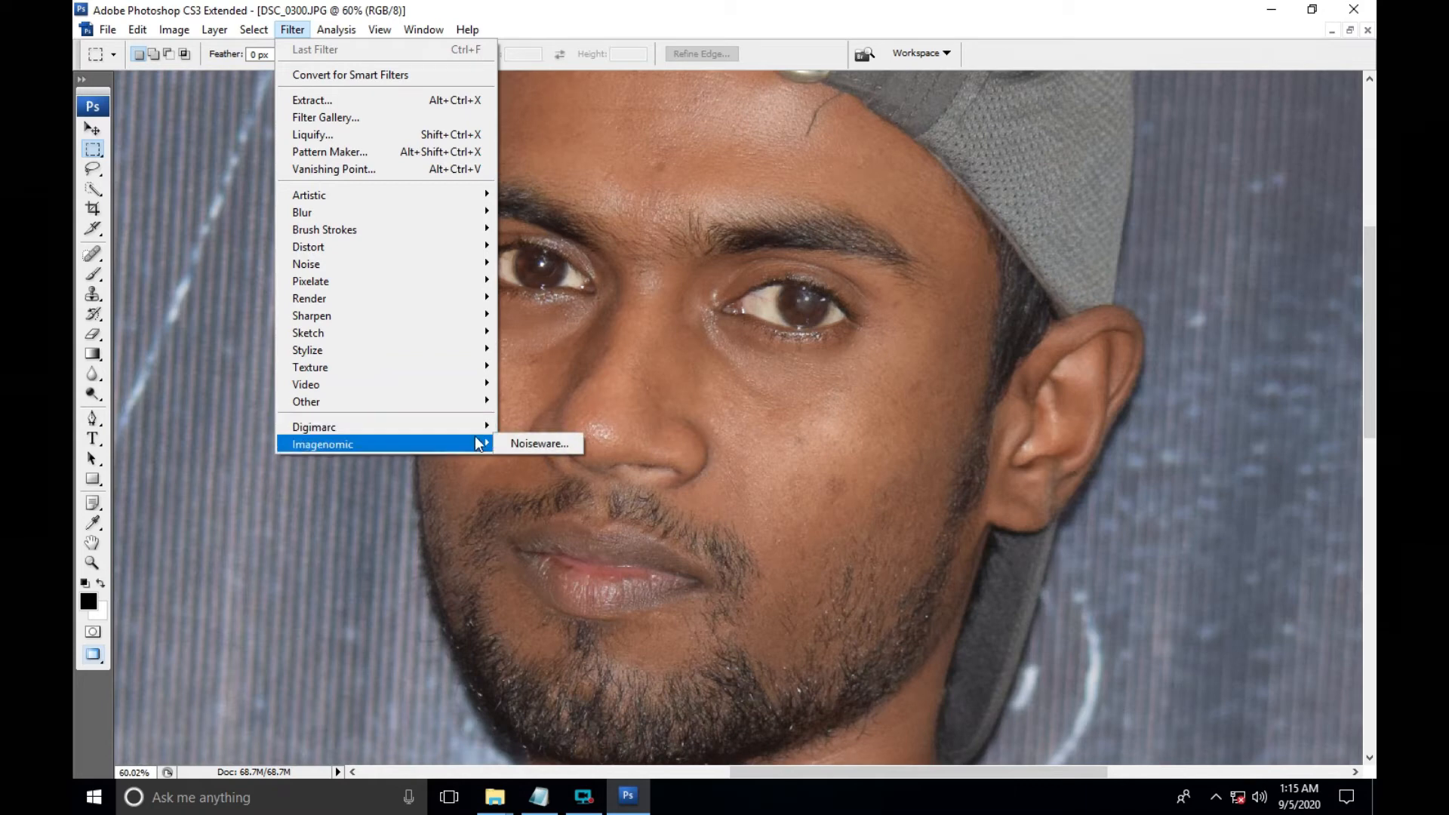
mouse_move(488, 442)
click(532, 442)
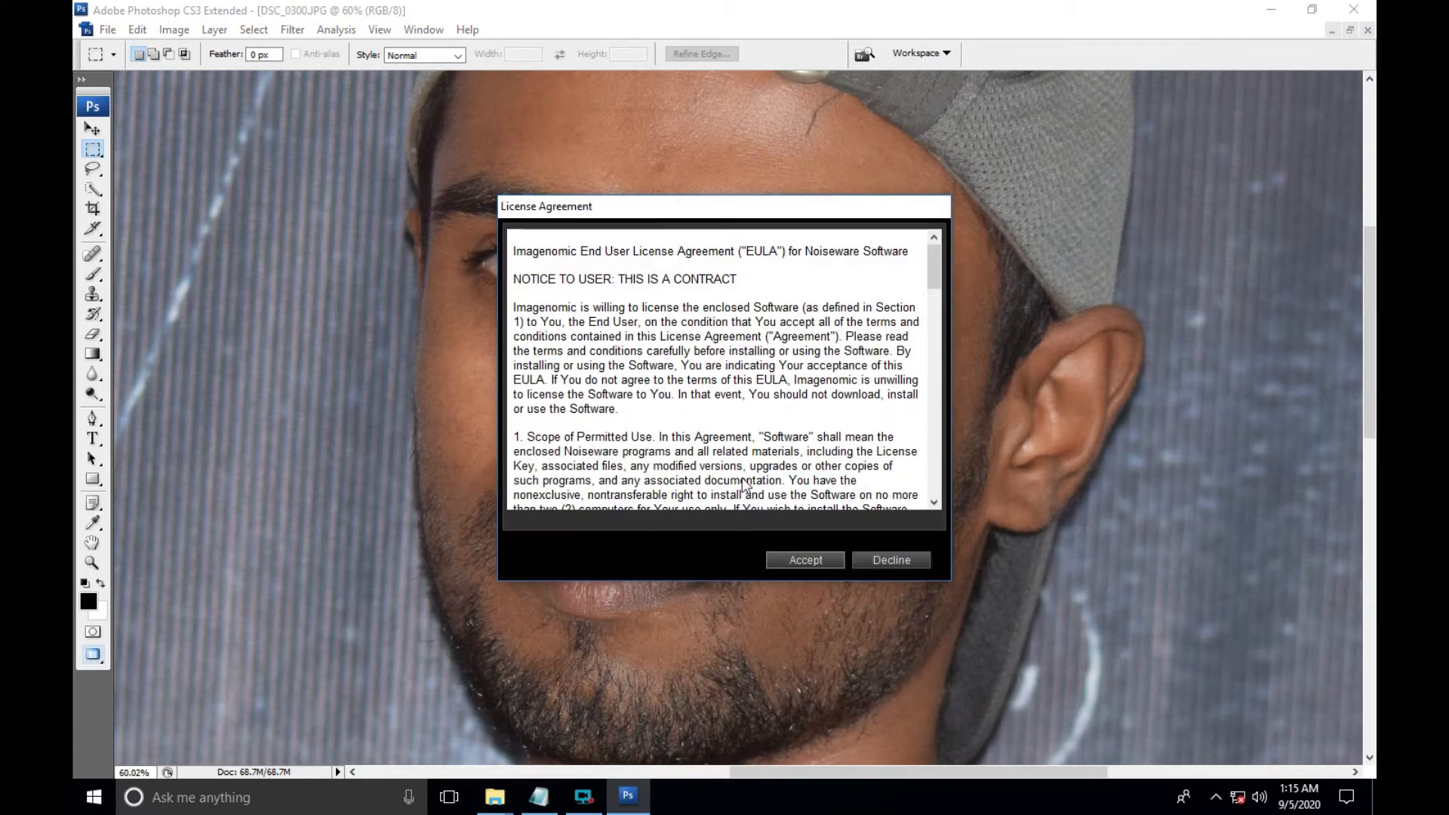
- Read through and accept the Noiseware license agreement, and open the license key installation form
scroll(576, 310, down, 4)
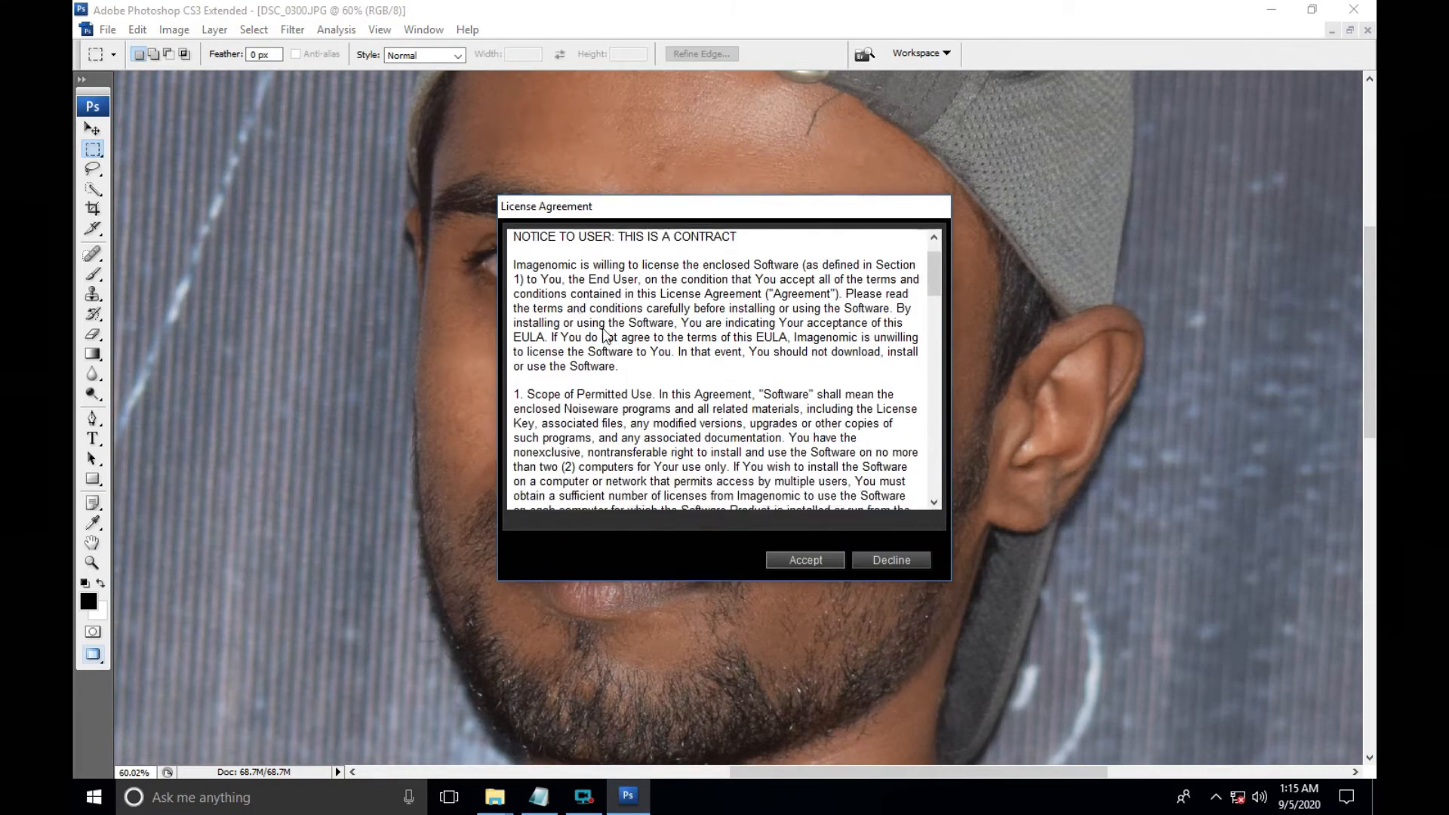
scroll(658, 405, down, 15)
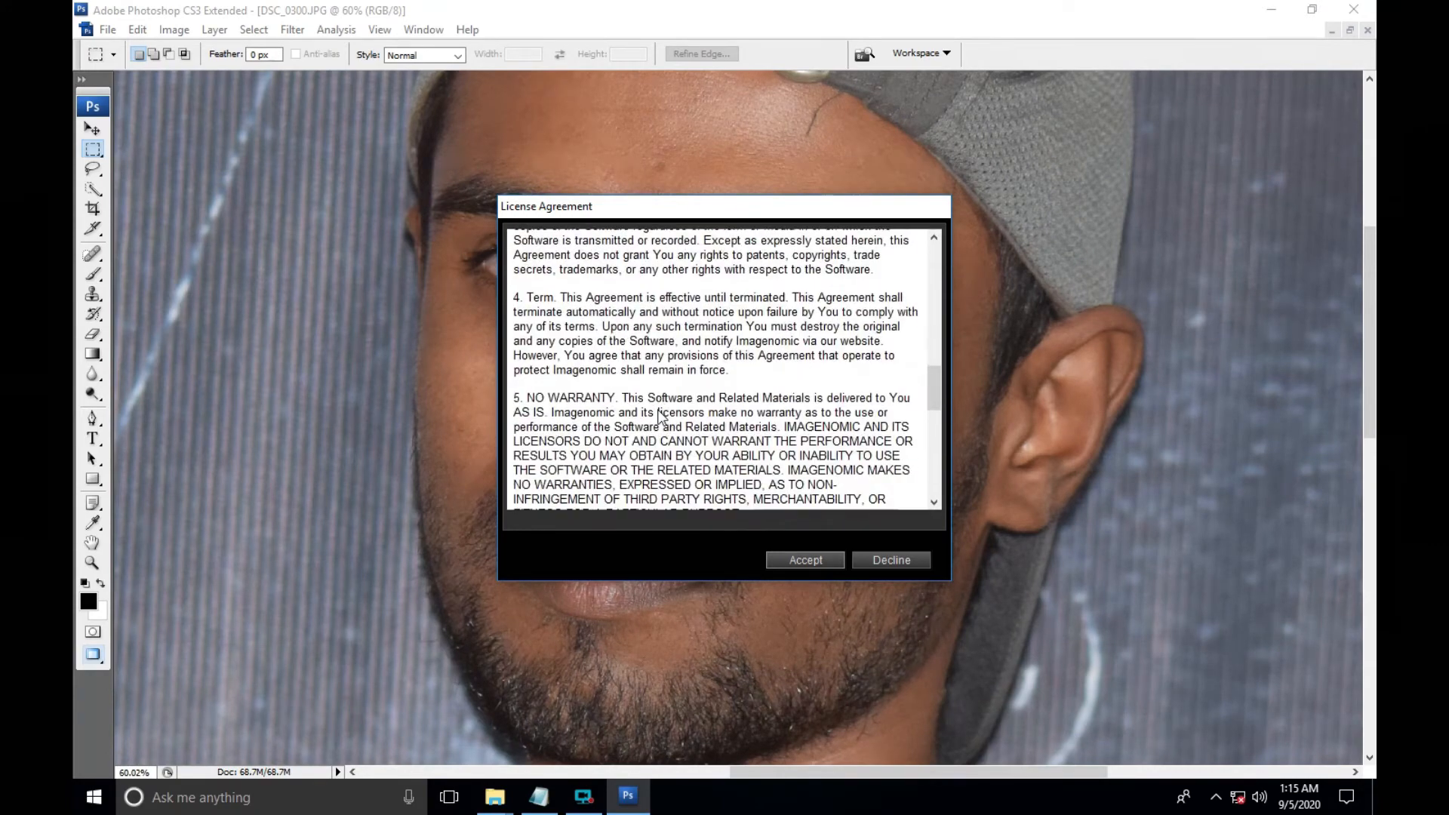
scroll(658, 417, down, 5)
click(815, 558)
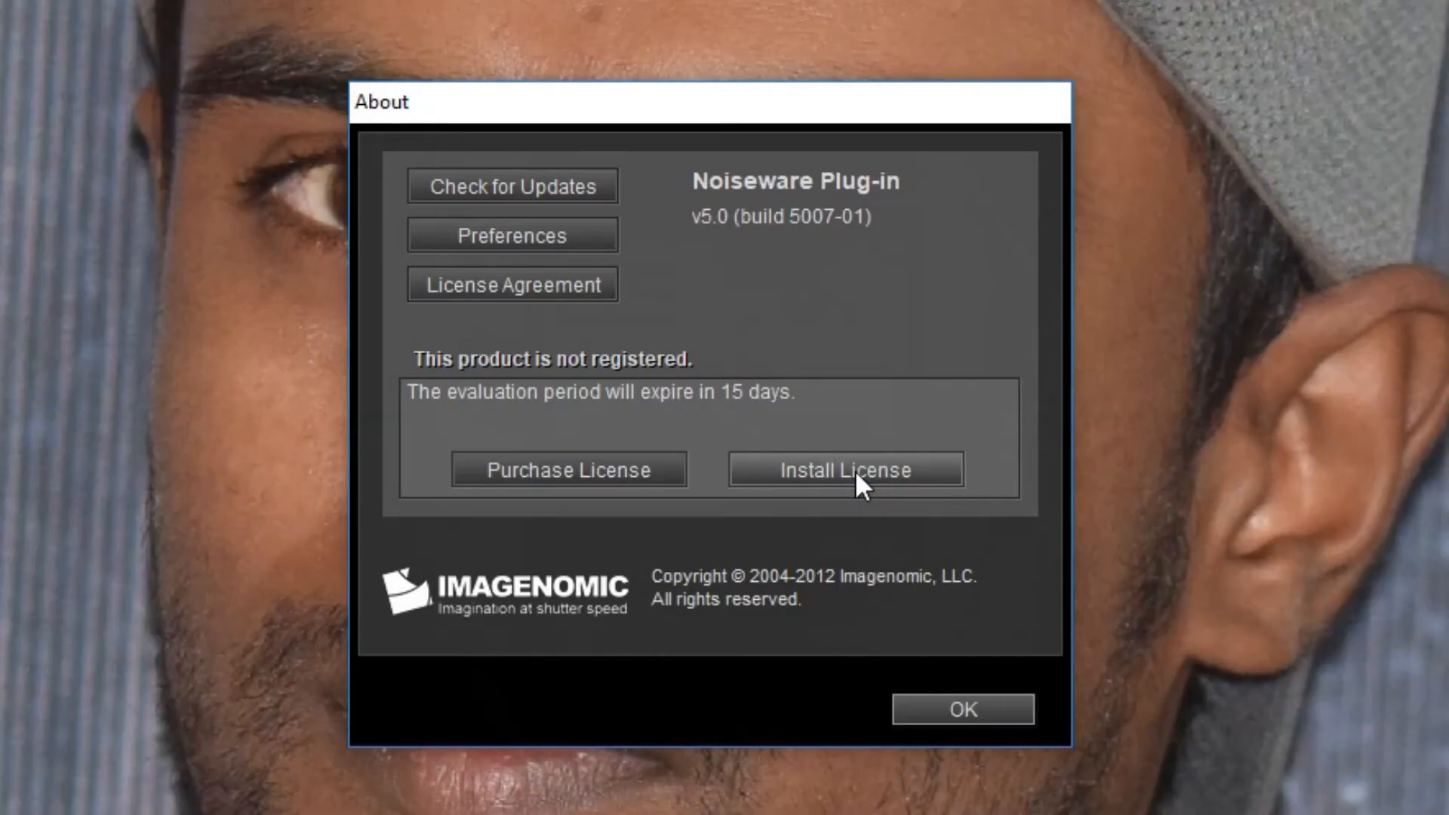
click(806, 420)
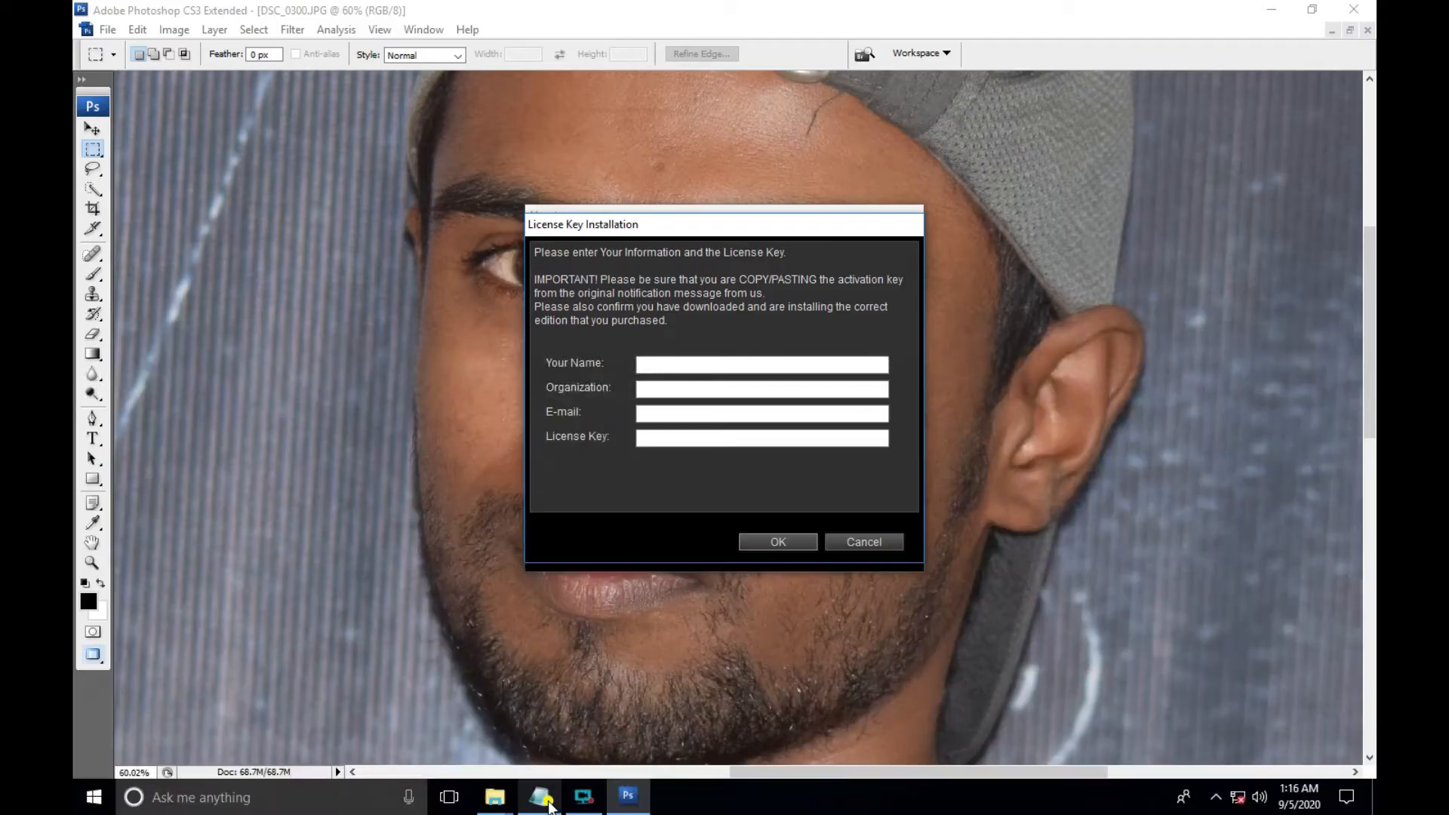
- Switch to the Notepad note and add the line "we neet licent key" below a blank line at the end
click(539, 796)
click(921, 523)
key(Return)
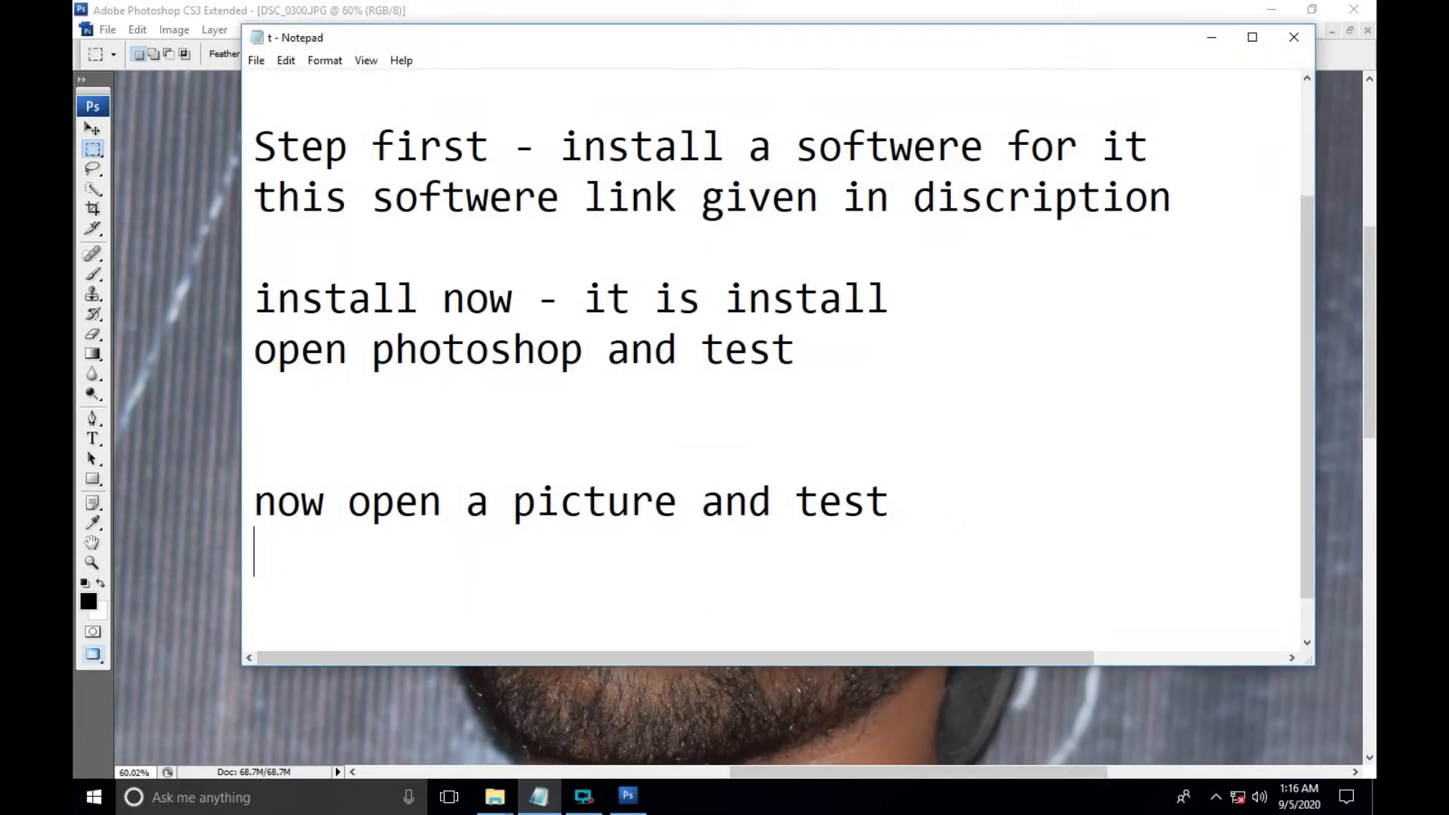
key(Return)
text(we nee)
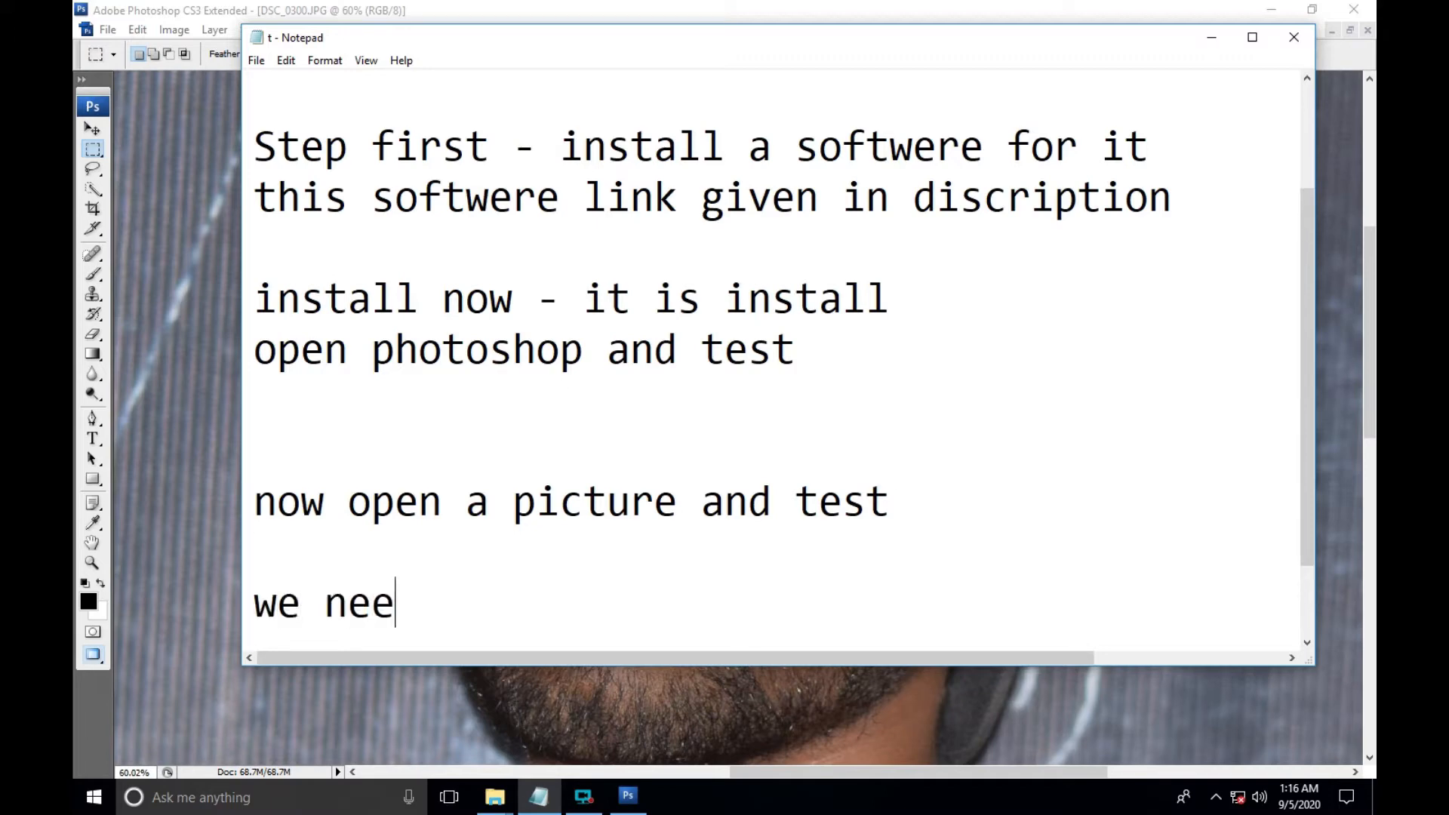
text(t licen)
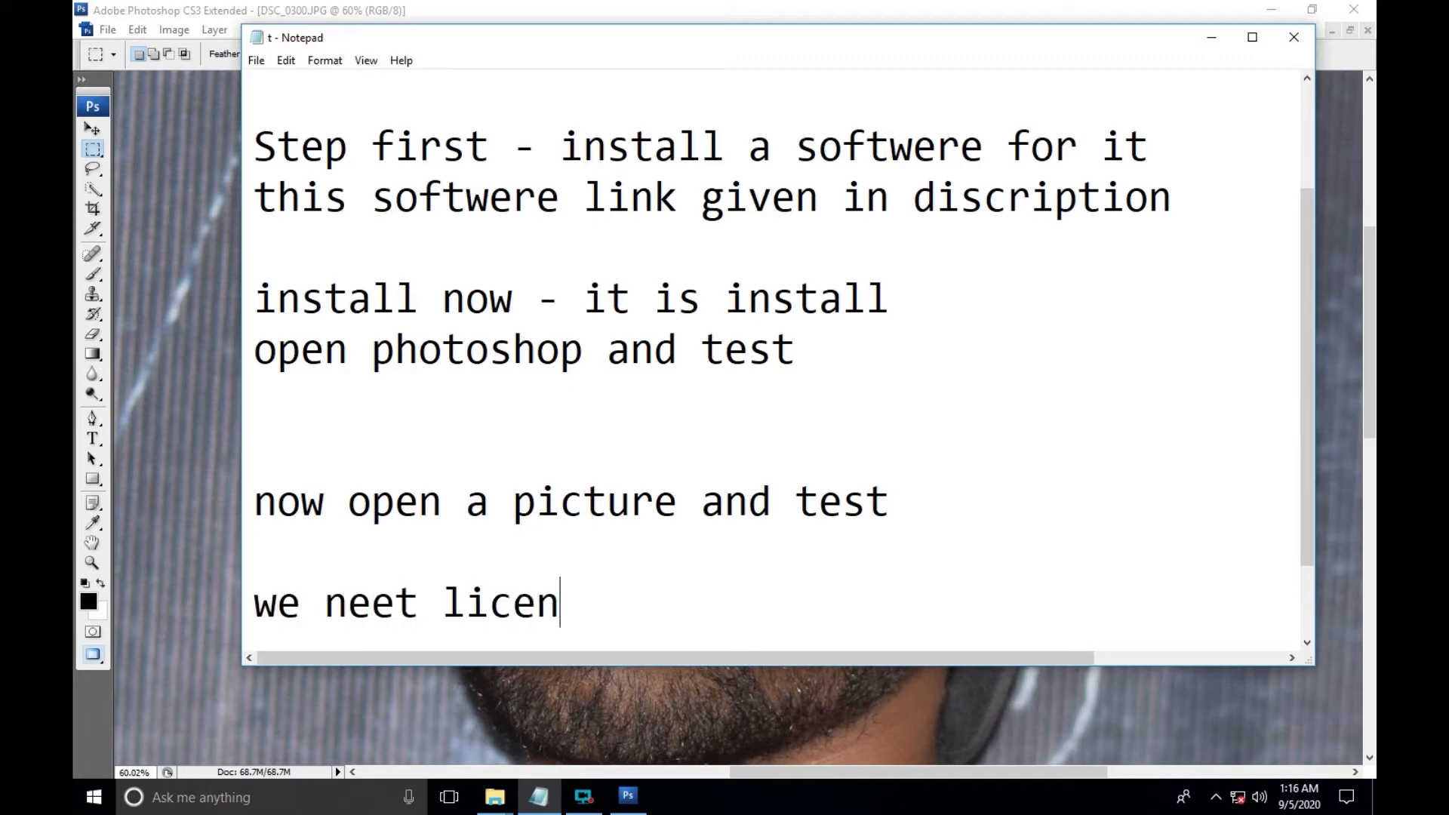
text(t key)
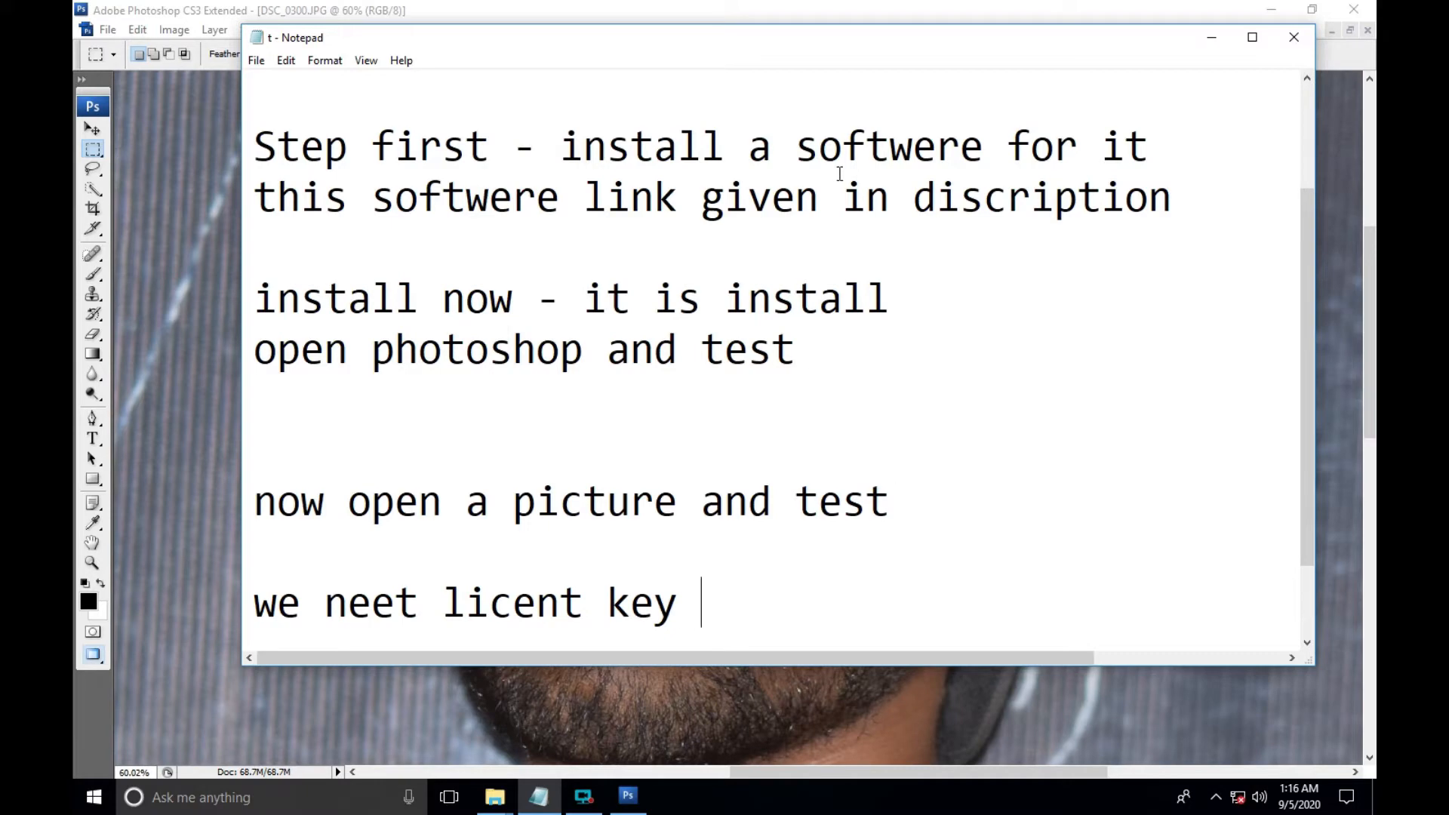
- Append "lets go" to the end of the "we neet licent key" line in the note
scroll(849, 428, down, 1)
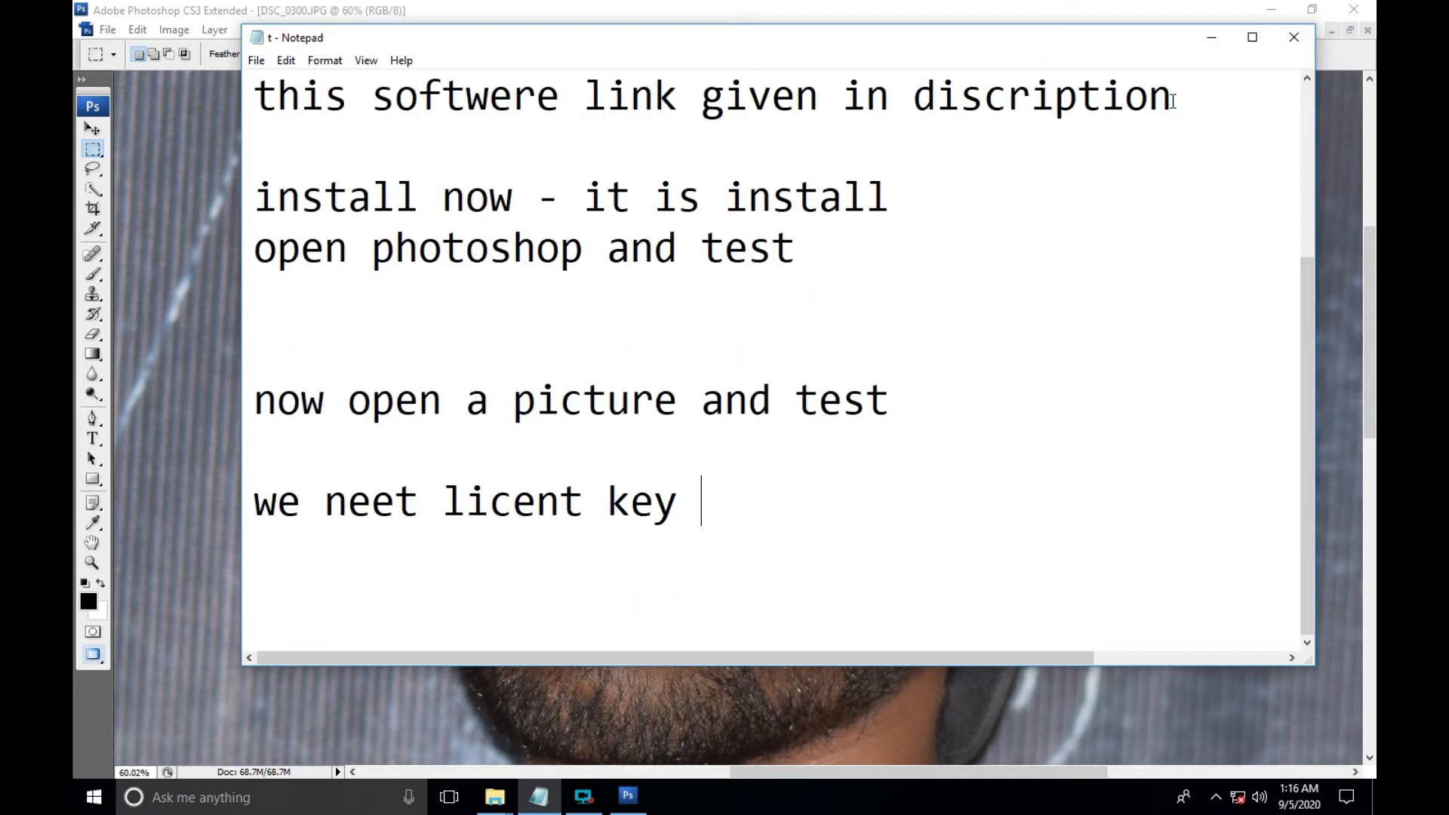
key(ctrl+shift+Left)
key(ctrl+shift+Left)
key(ctrl+shift+Left)
key(ctrl+shift+Left)
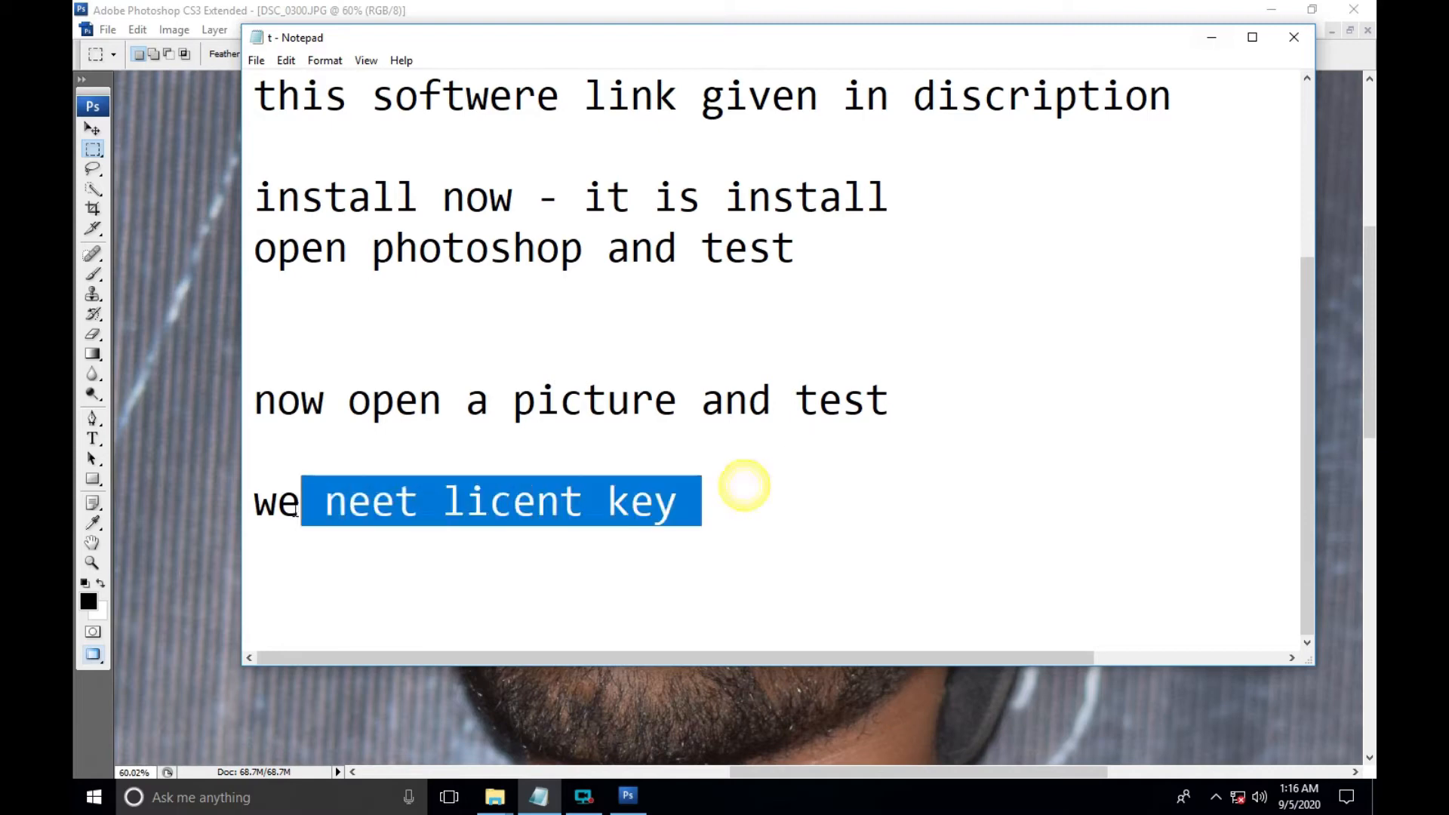
click(737, 501)
text(lets)
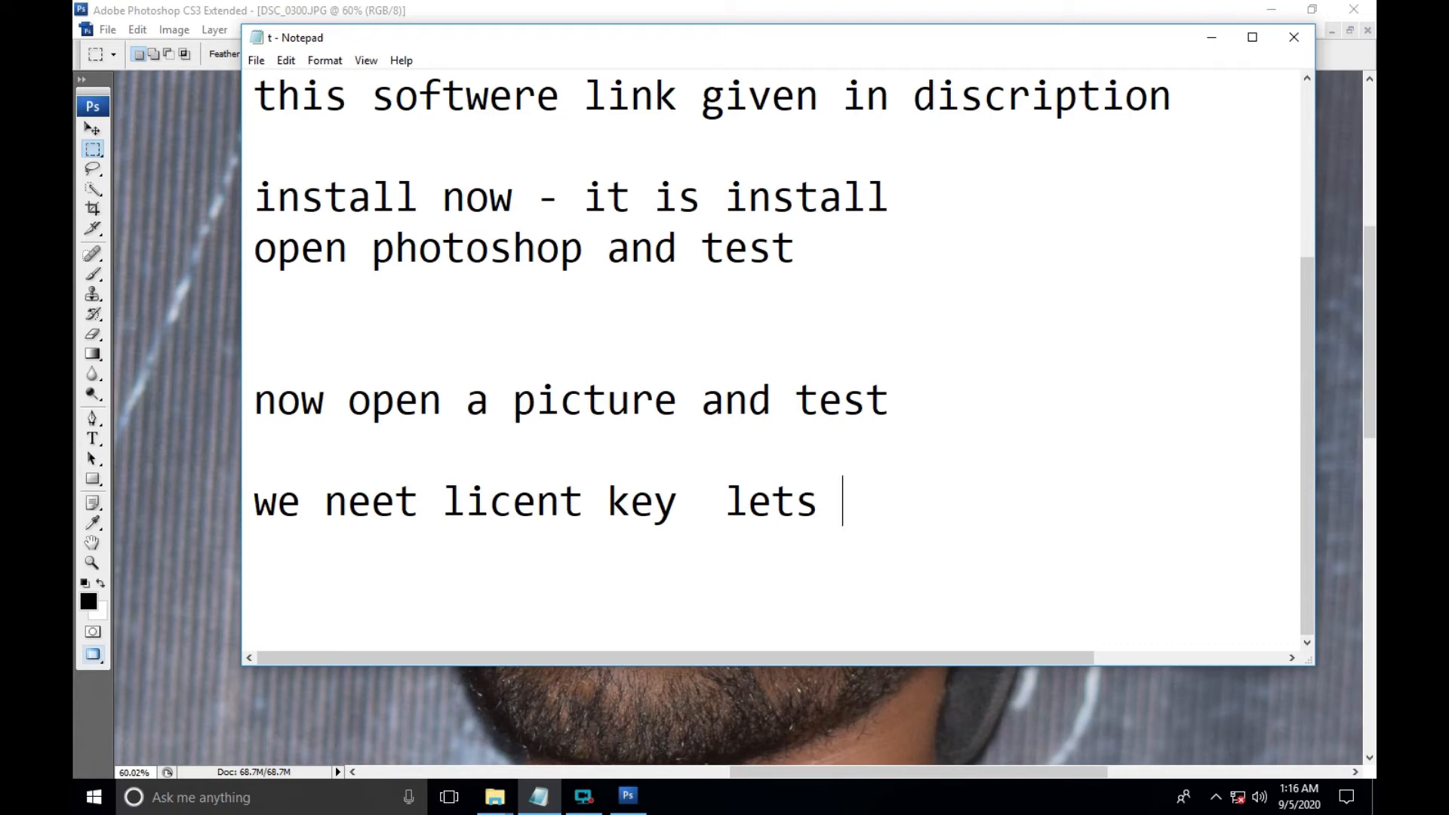
text(go)
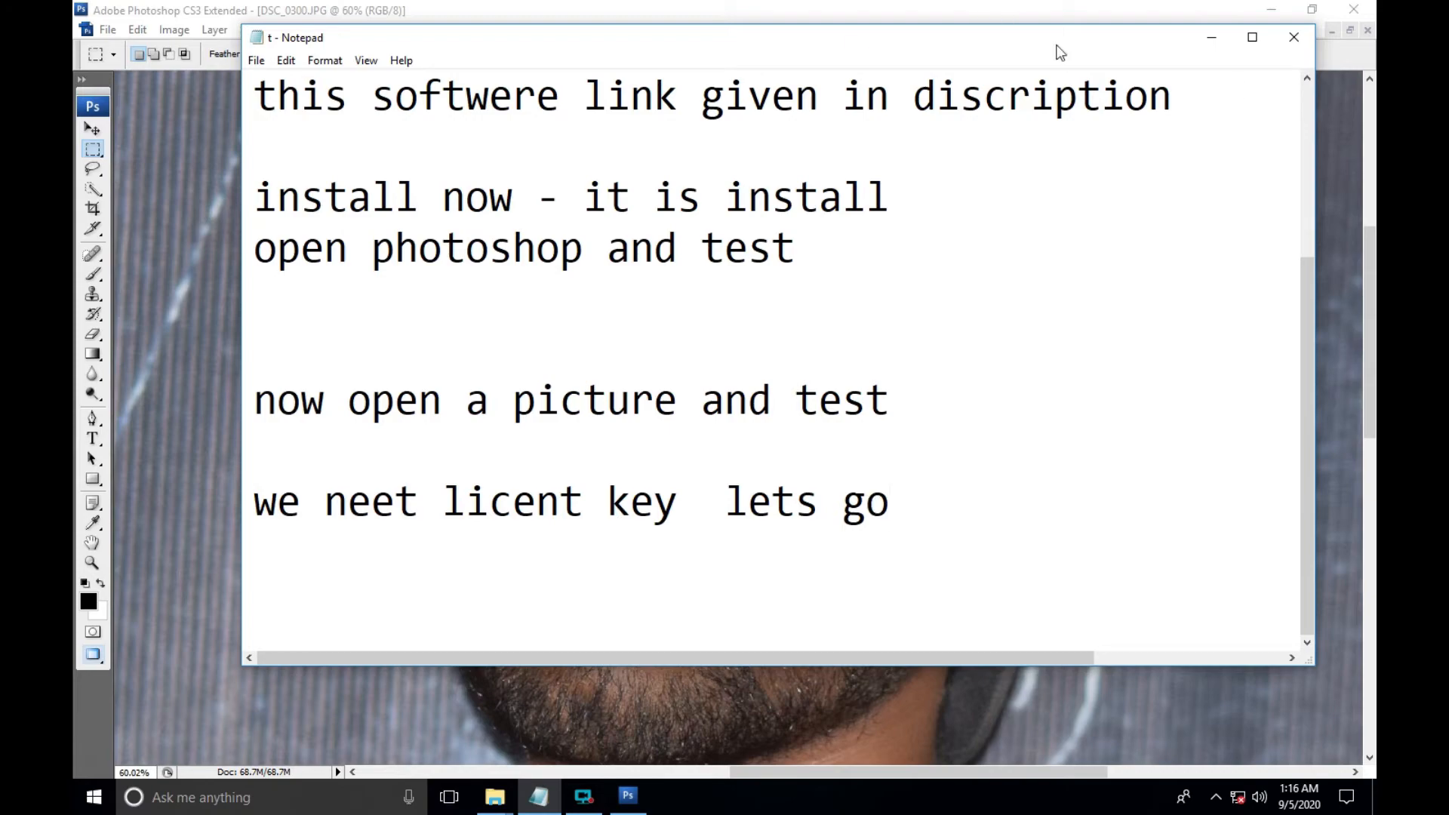
- Minimize the note and Photoshop, open the ReadMe file in the Imagenomic_Noiseware_5.0 folder, and copy the third license key listed
click(1212, 38)
click(1269, 9)
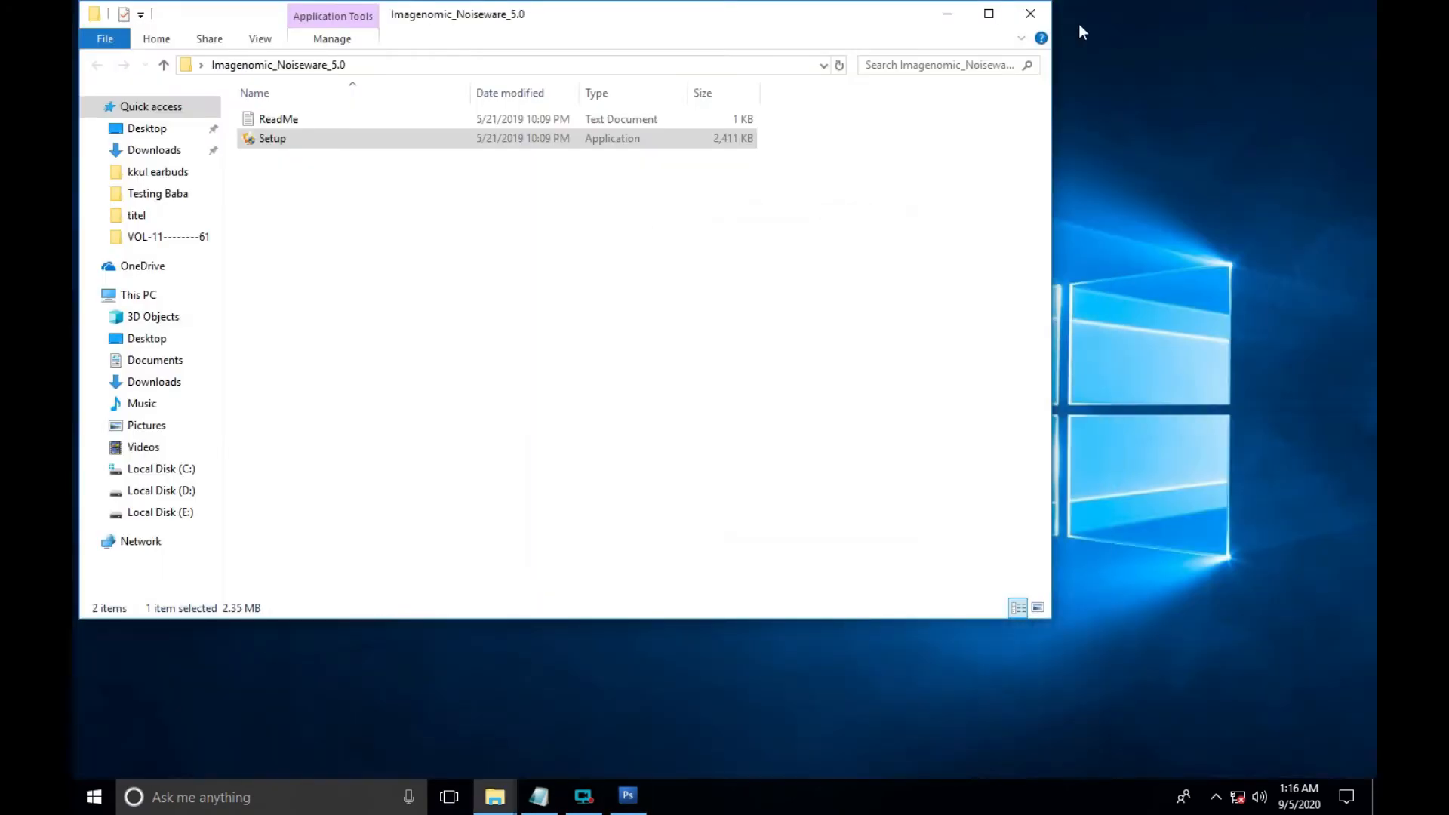
double_click(285, 119)
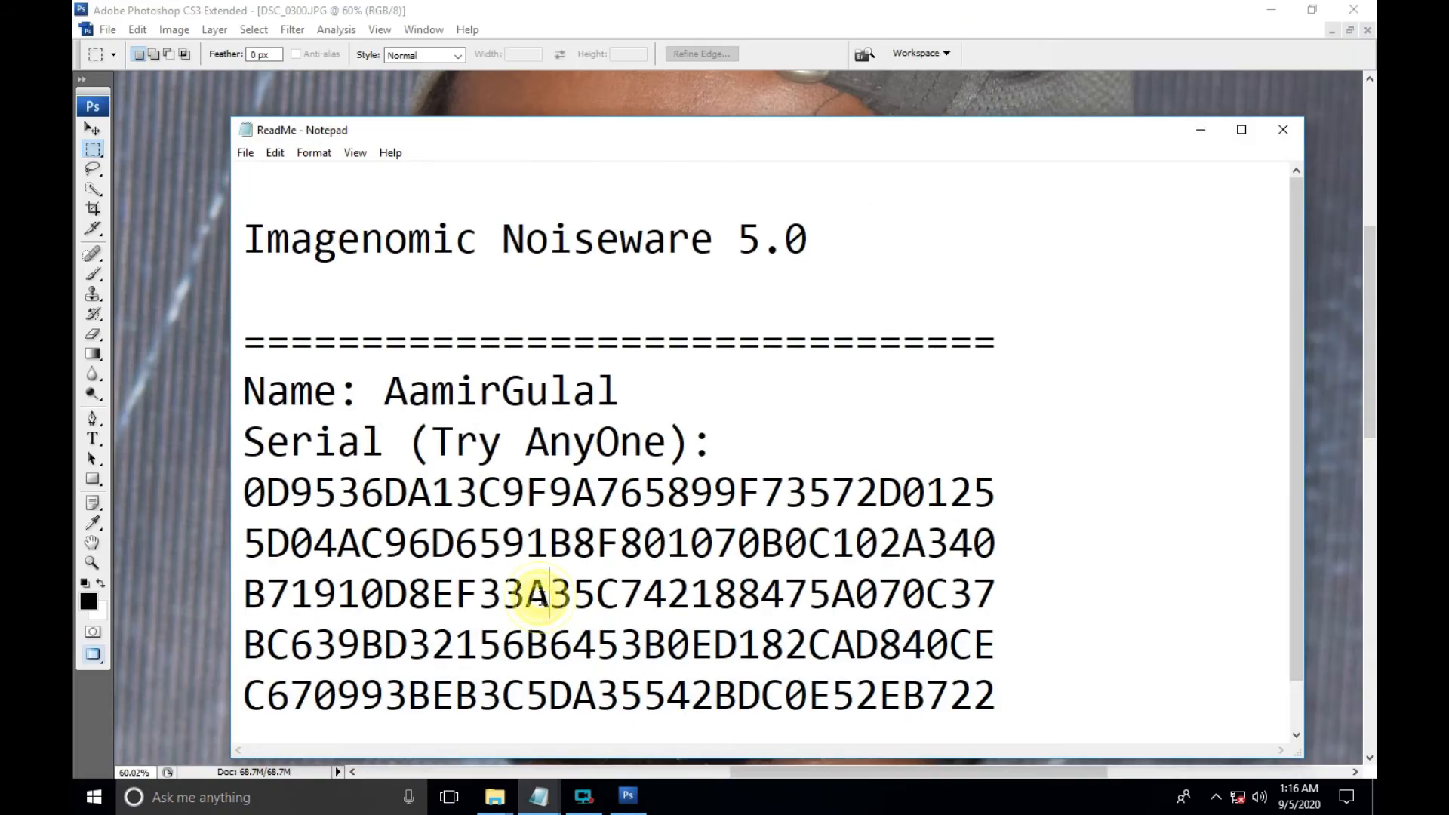
double_click(528, 593)
right_click(540, 595)
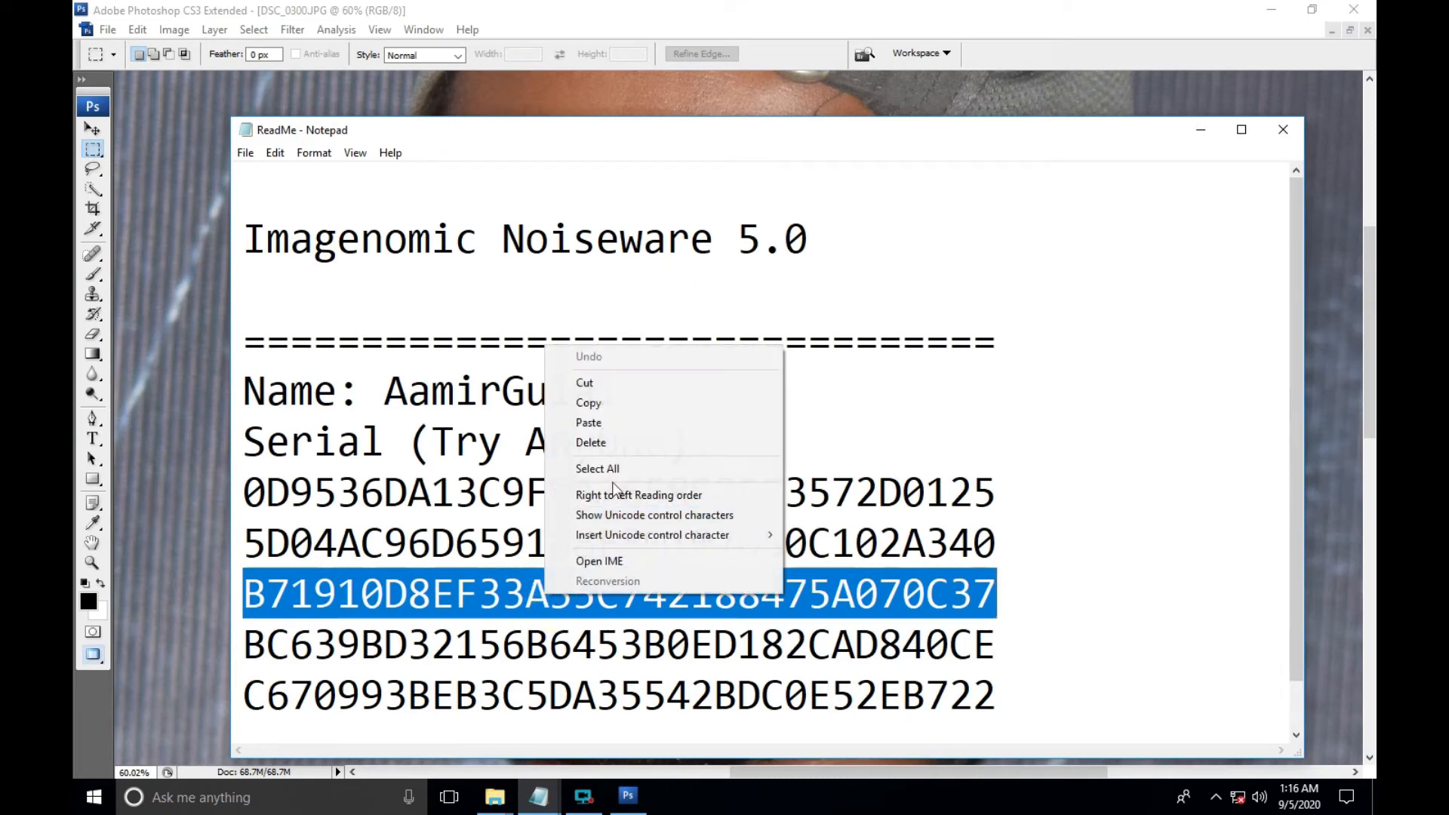
click(612, 403)
- Return to the License Key Installation form in Photoshop, replace the license key with the copied one, and submit the form
click(683, 33)
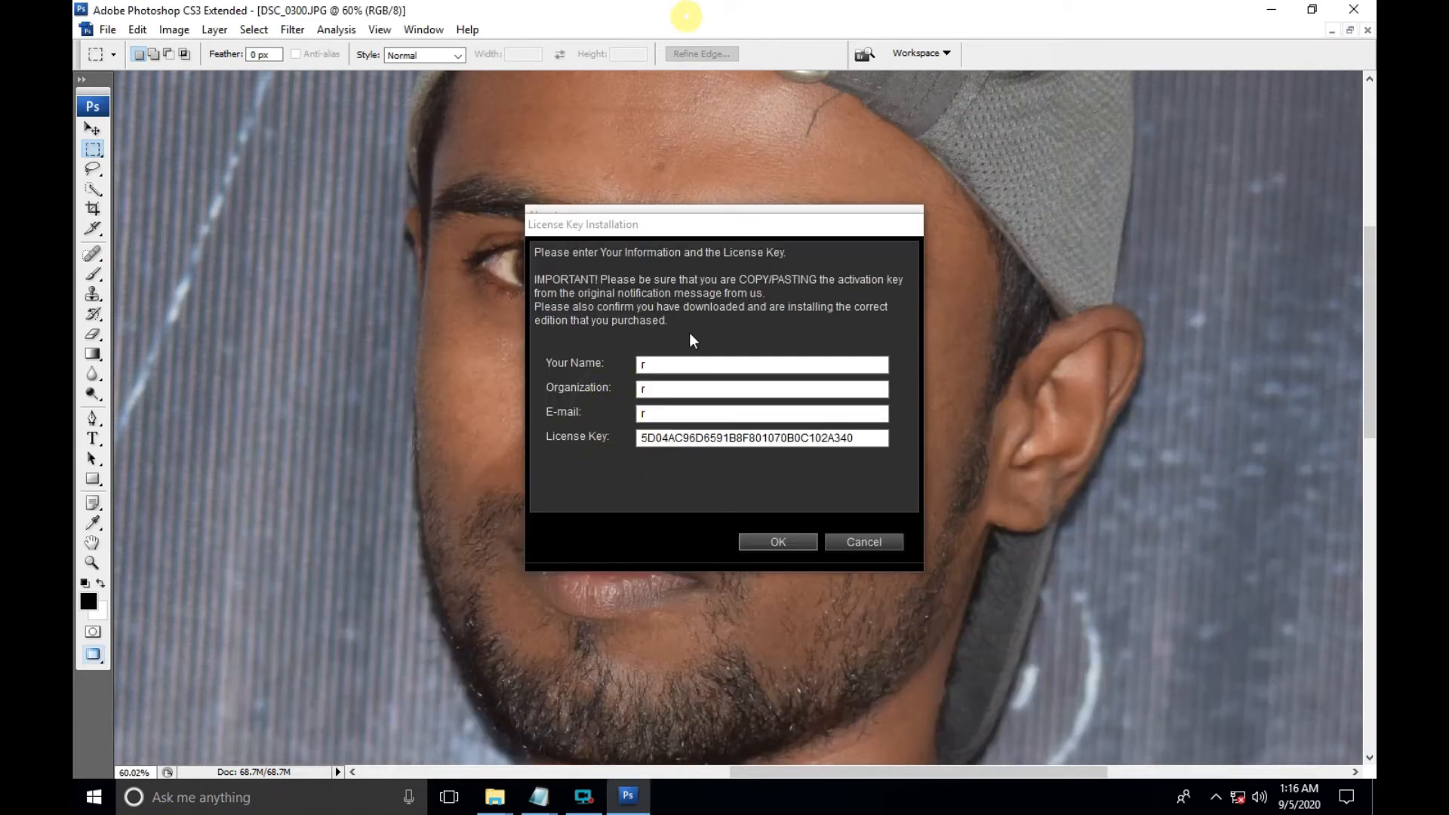
double_click(691, 437)
key(ctrl+v)
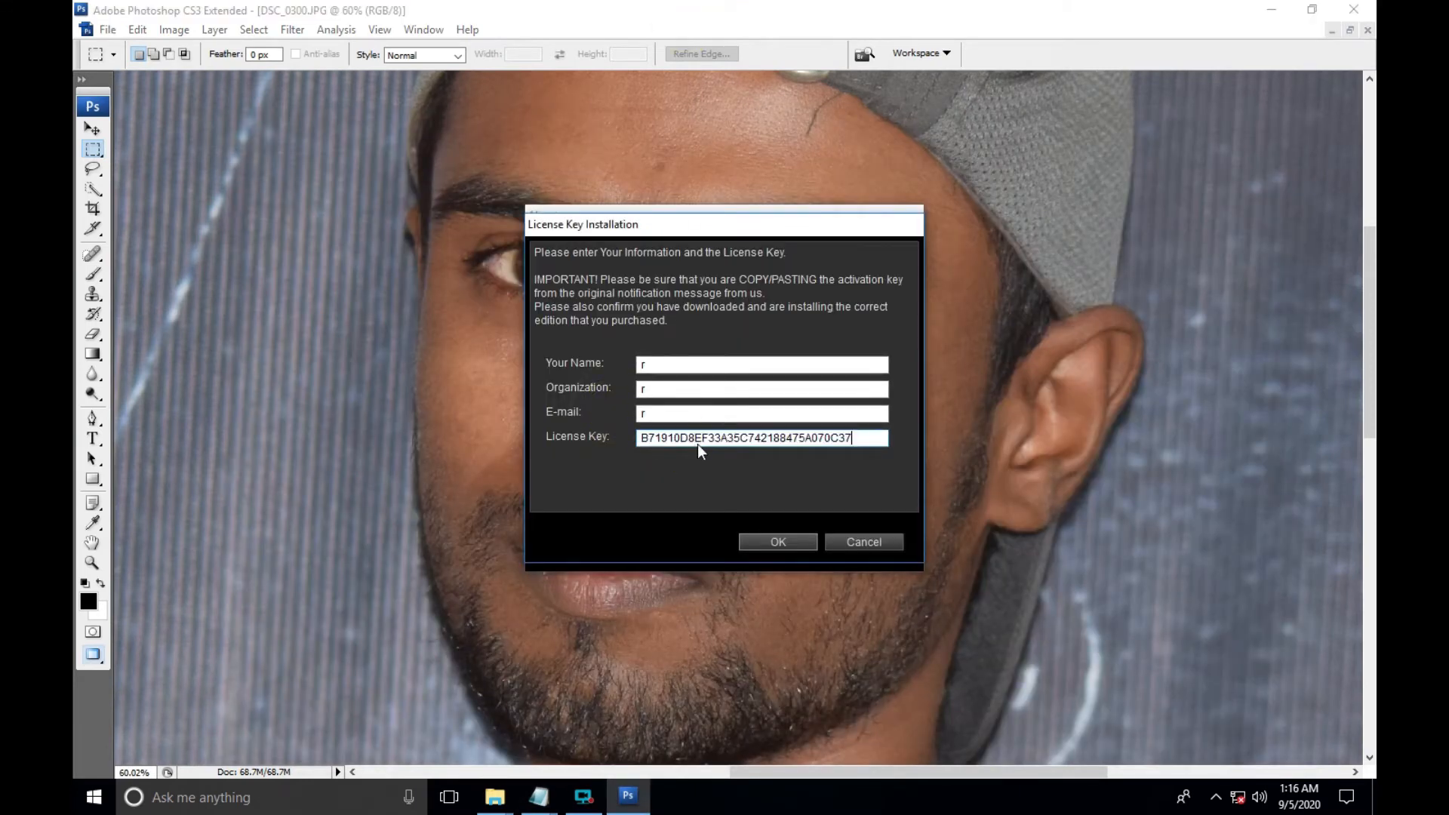
click(785, 542)
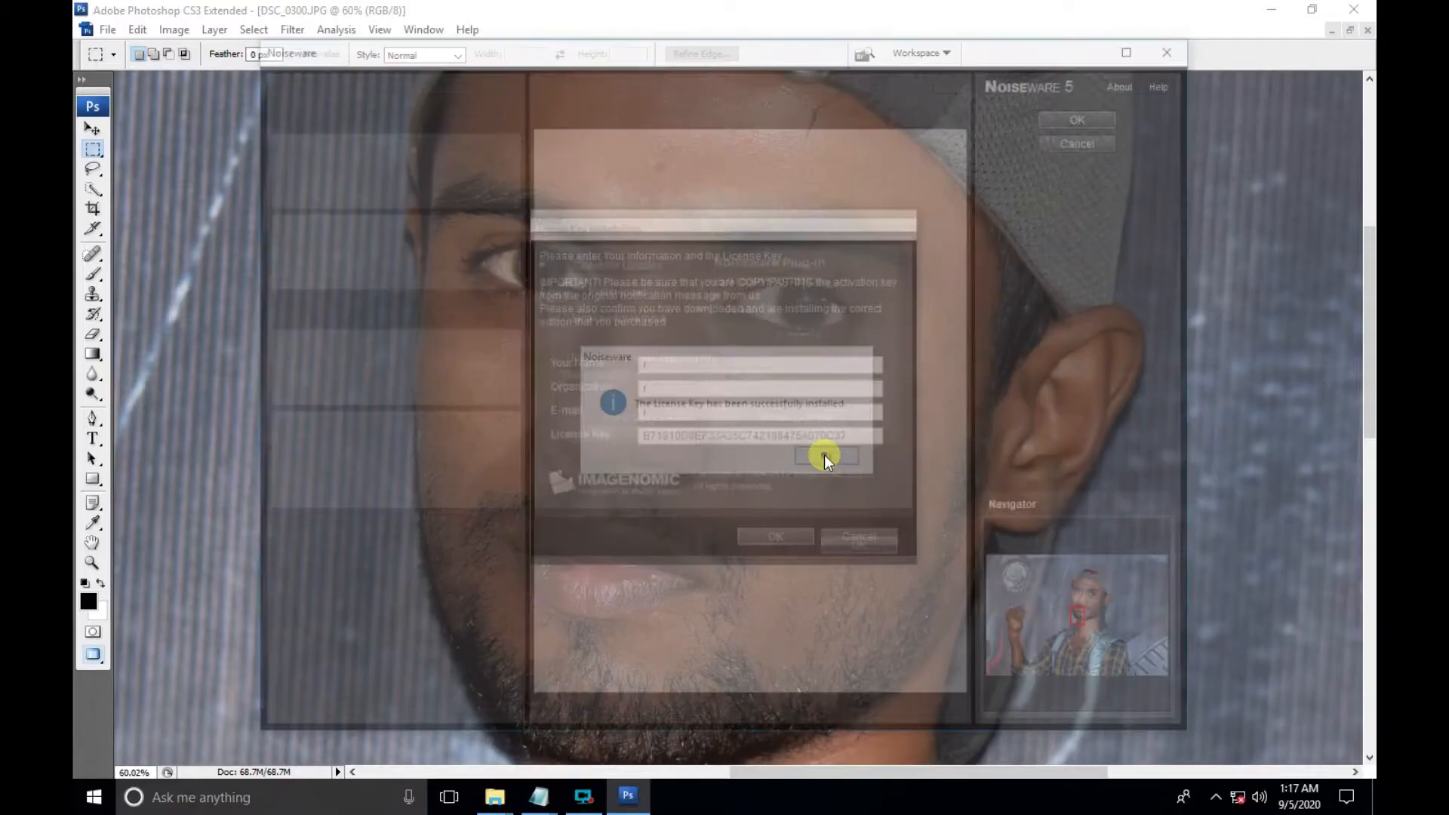
click(892, 525)
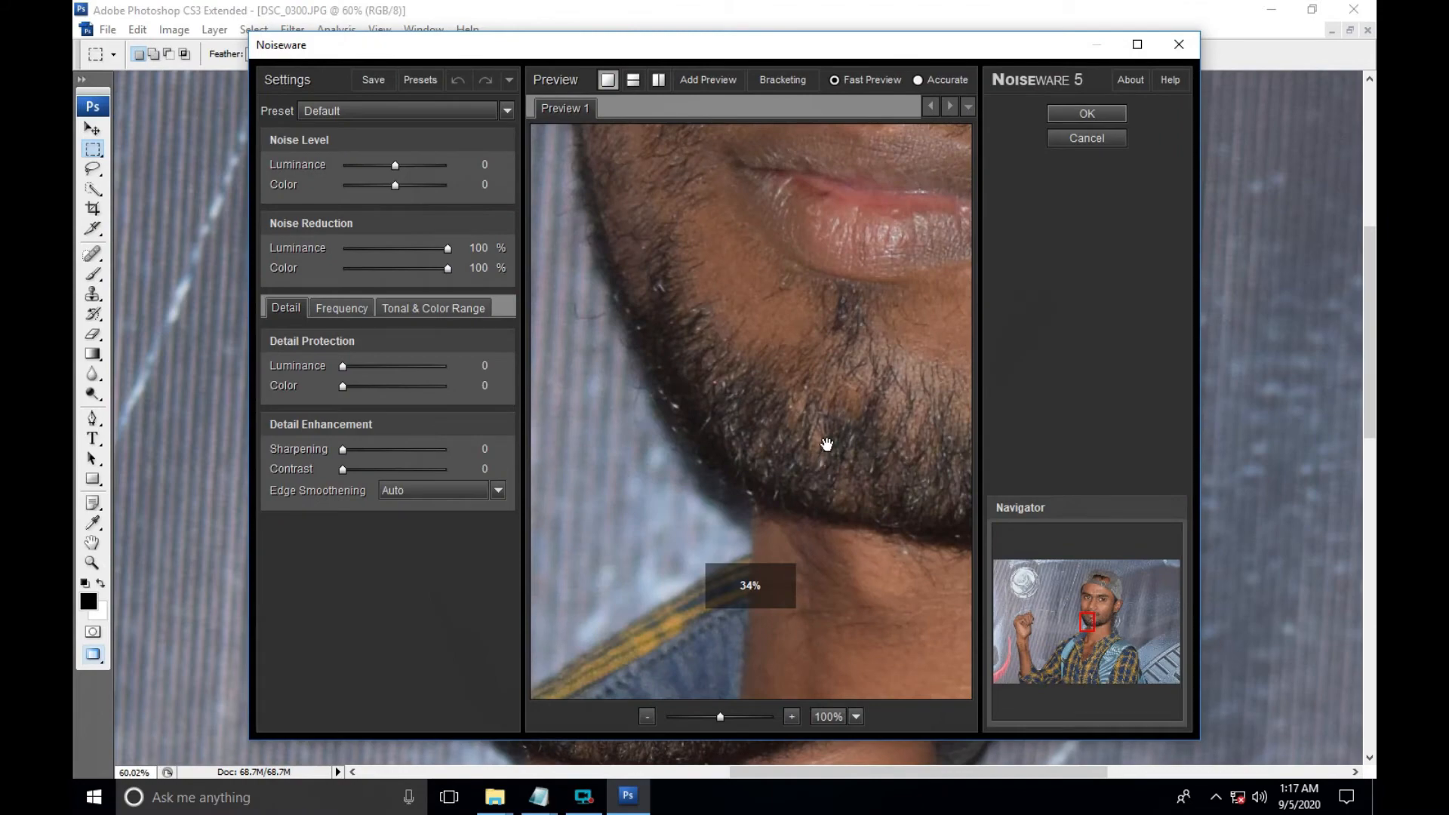
- Preview the mouth, nose and eye areas in Noiseware and apply the filter with the Default preset
drag(867, 262, 868, 559)
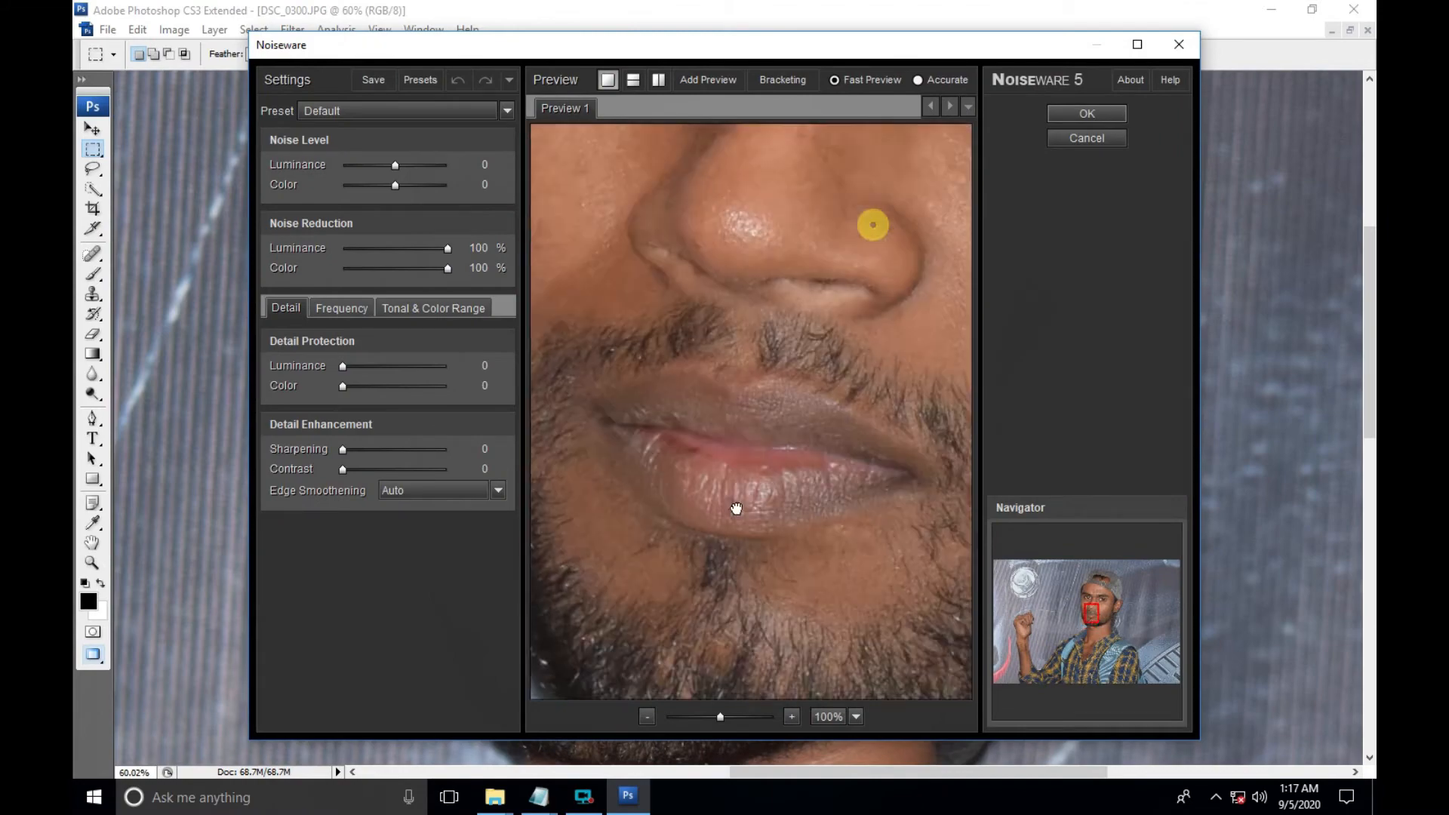
drag(835, 292, 885, 452)
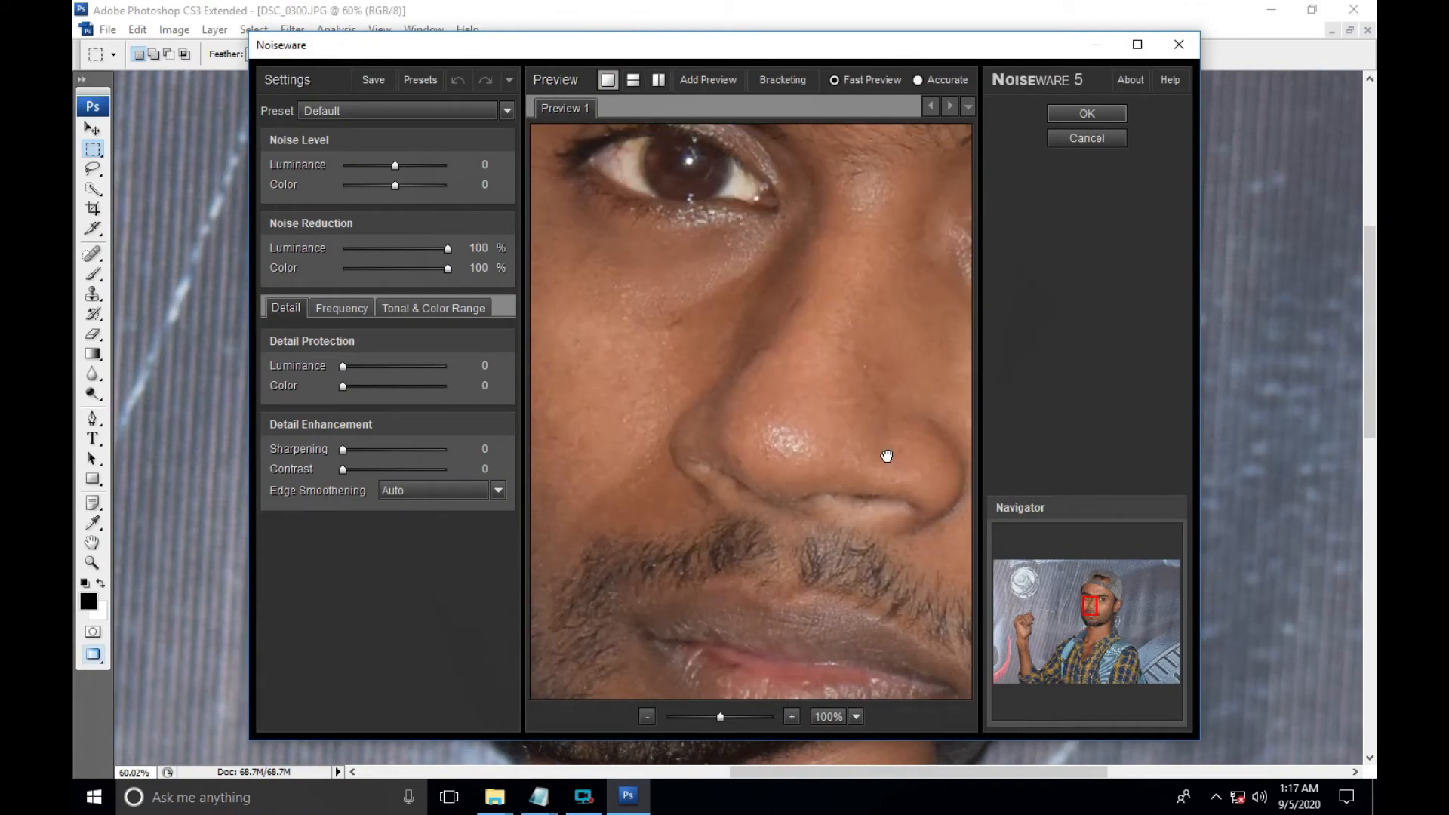
click(1066, 113)
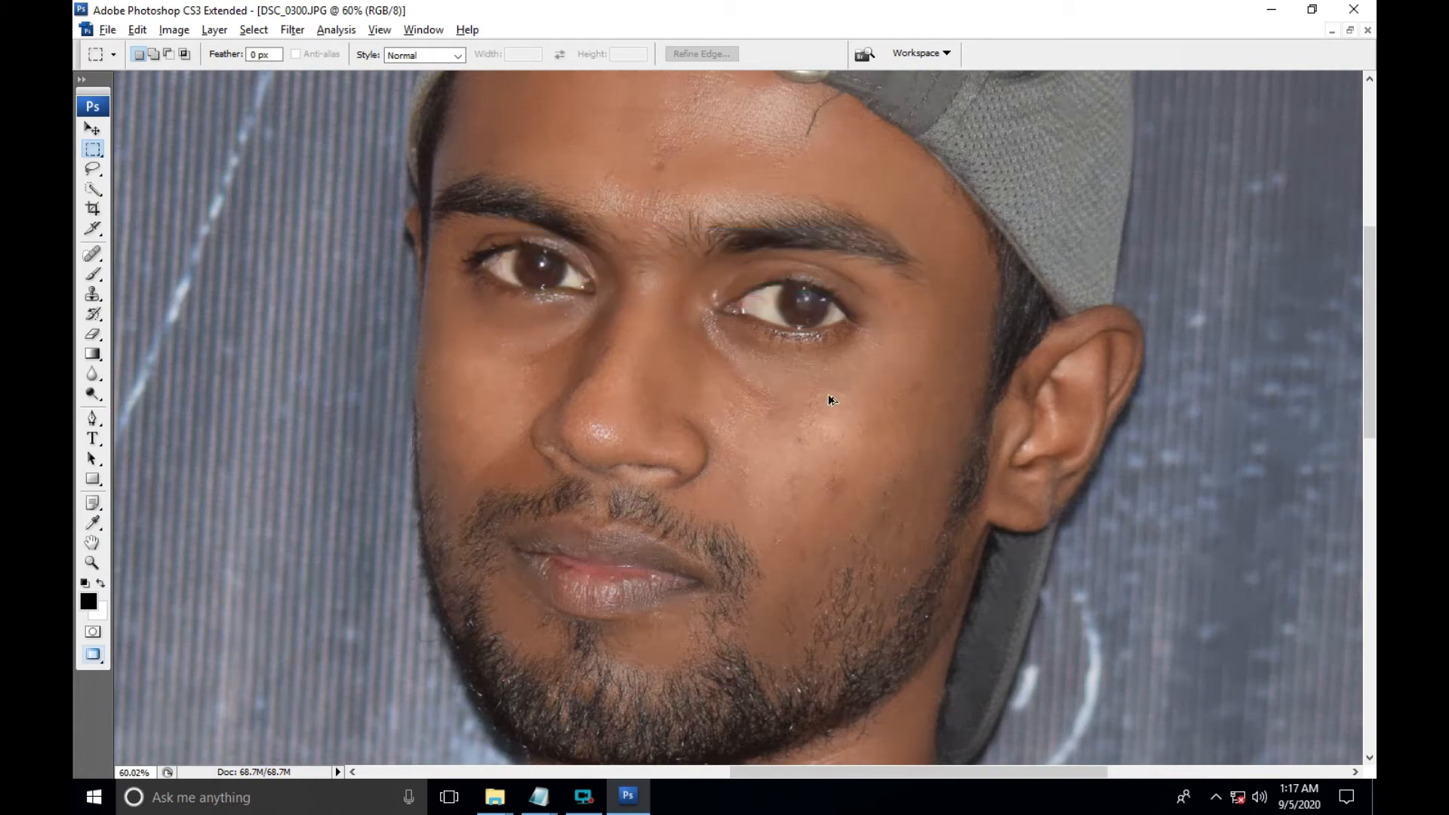
- Show the Layers panel beside the enlarged portrait and switch it to the document's History
scroll(829, 400, up, 3)
scroll(802, 454, down, 1)
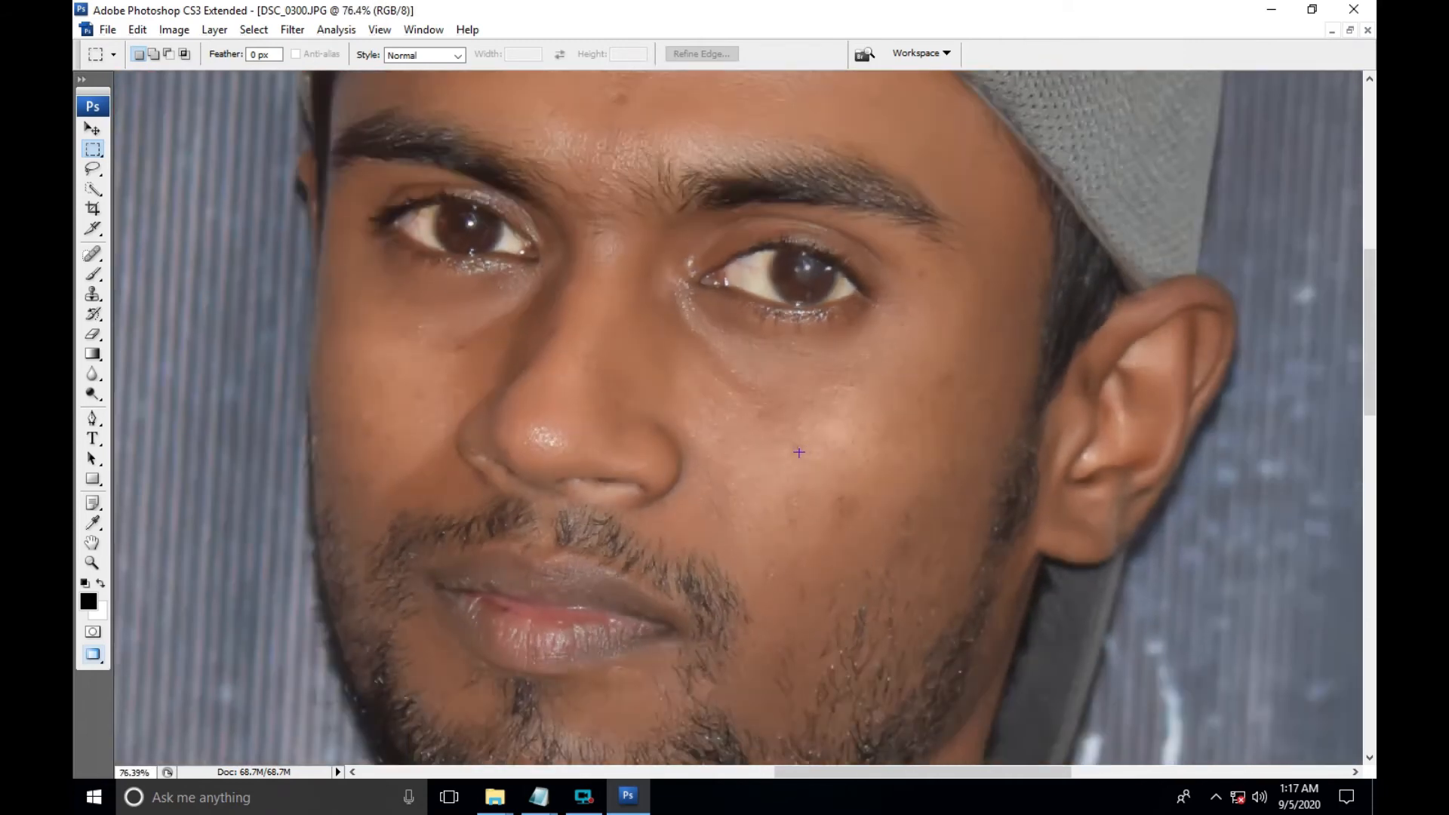
click(440, 34)
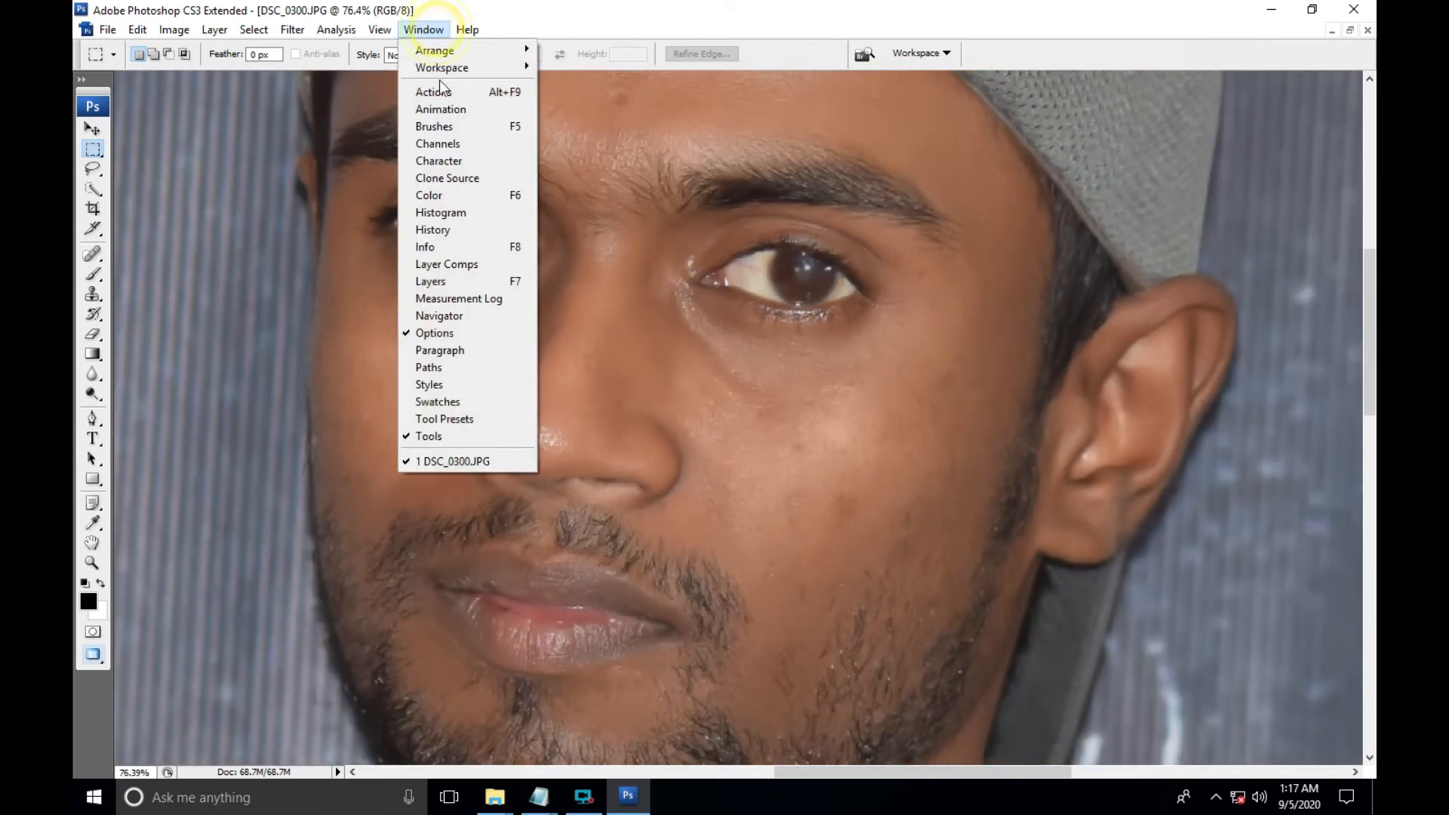
click(480, 281)
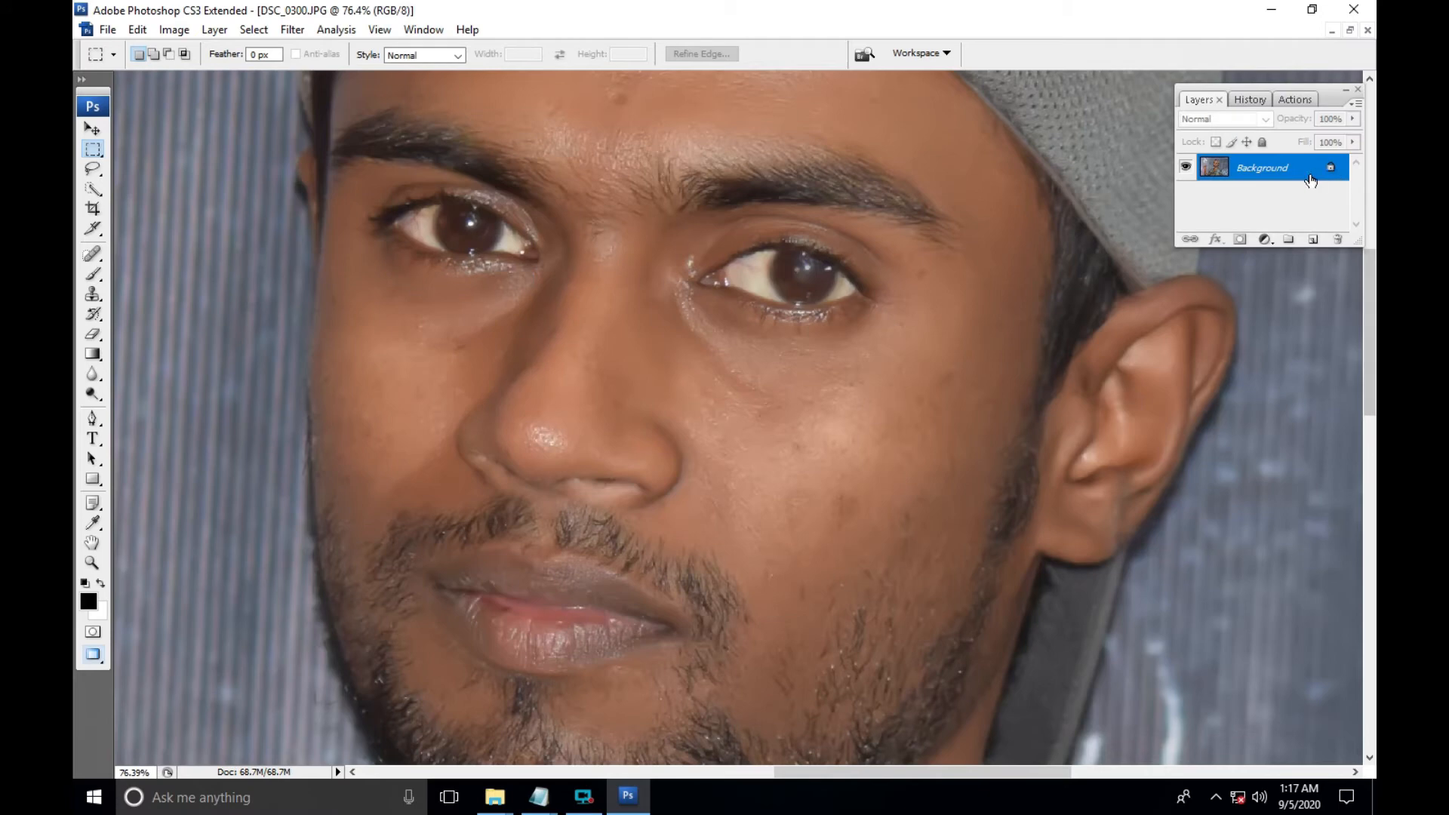
click(1262, 100)
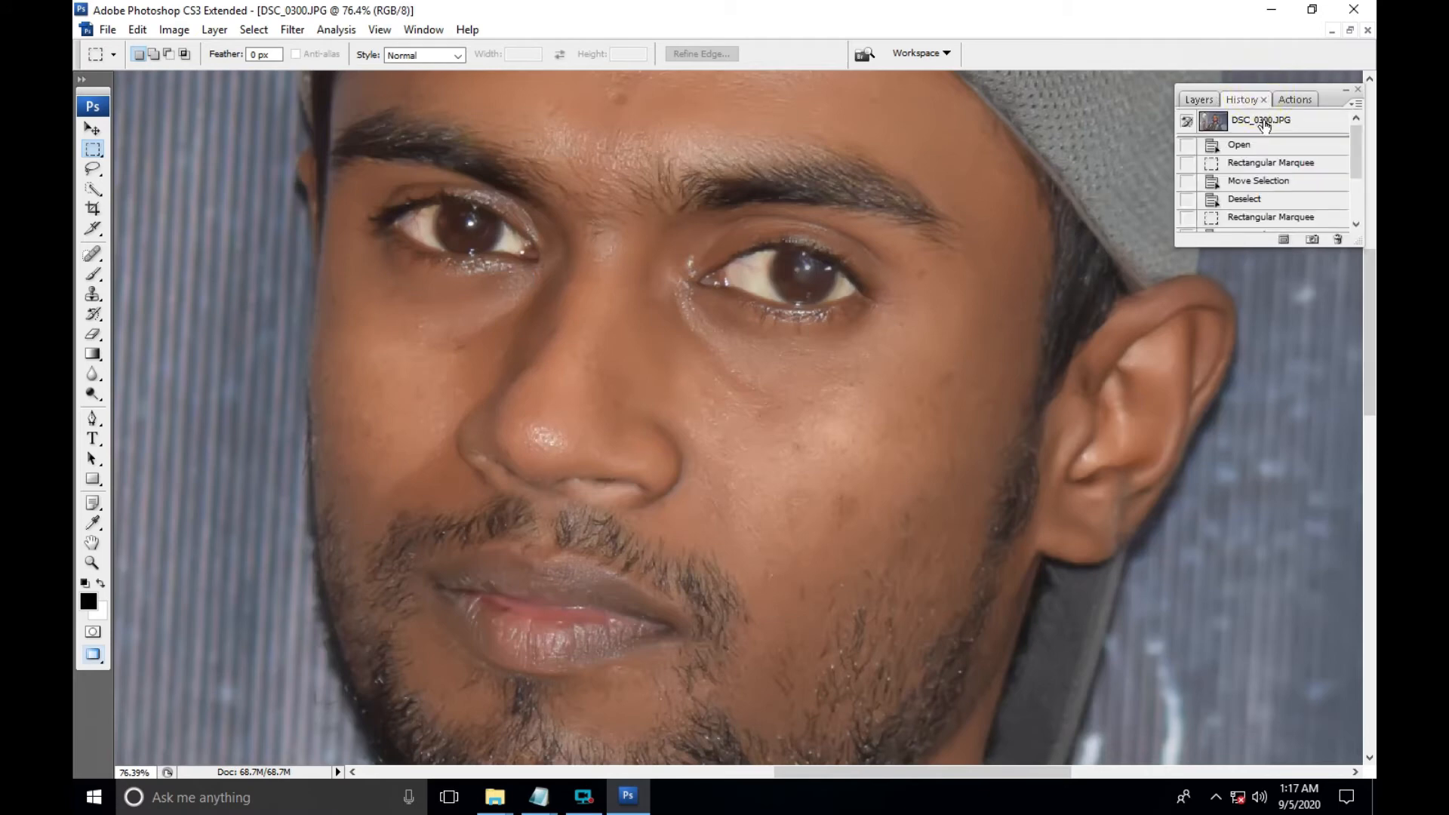
- Compare the original DSC_0300.JPG snapshot with the smoothed portrait by restoring it and toggling back to the Noiseware state
click(1266, 122)
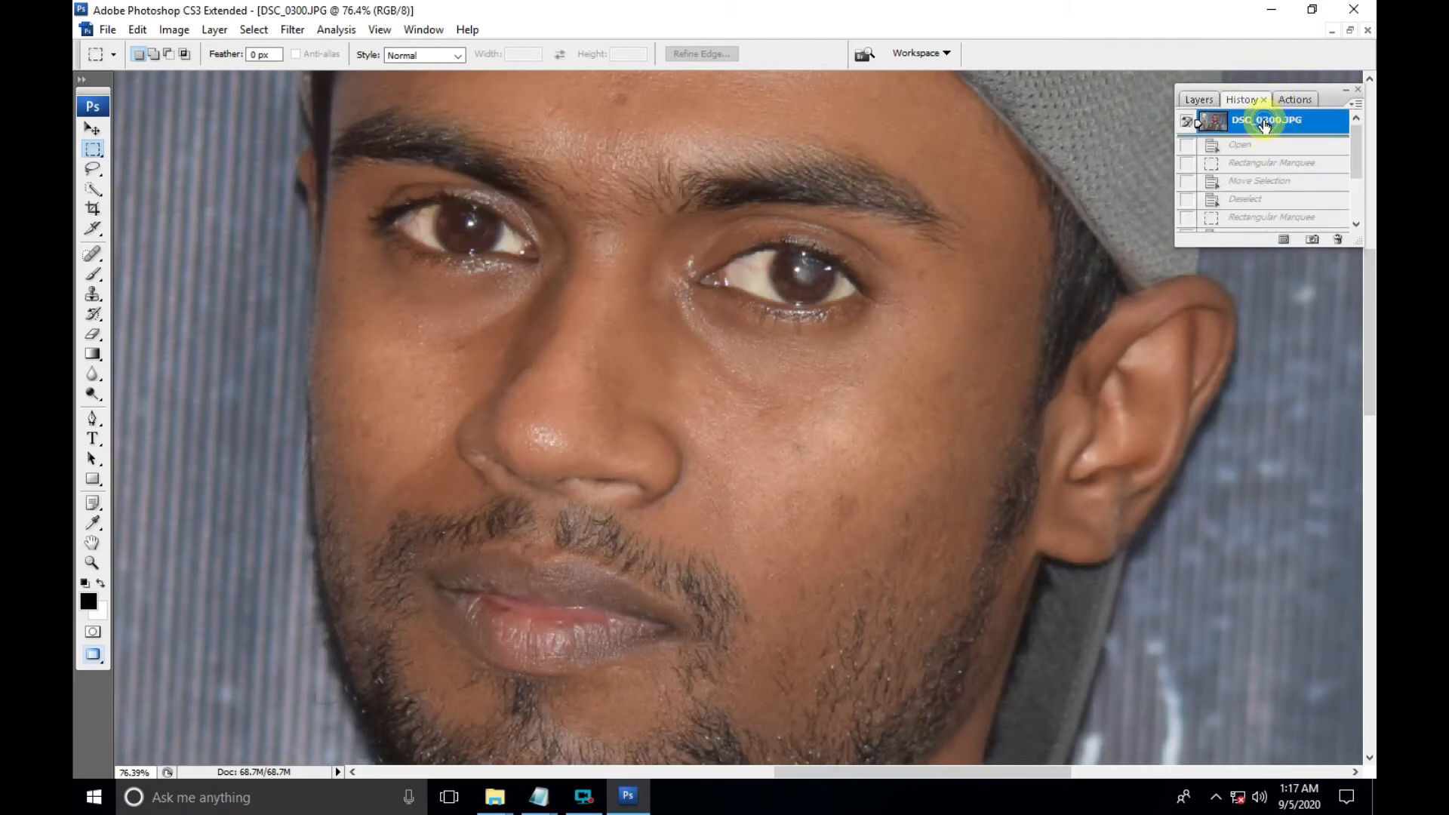
key(ctrl+z)
key(ctrl+z)
key(ctrl+z)
- Compare the lower face before and after smoothing by repeatedly reverting the photo and undoing the revert, ending on the Noiseware result
scroll(900, 301, down, 3)
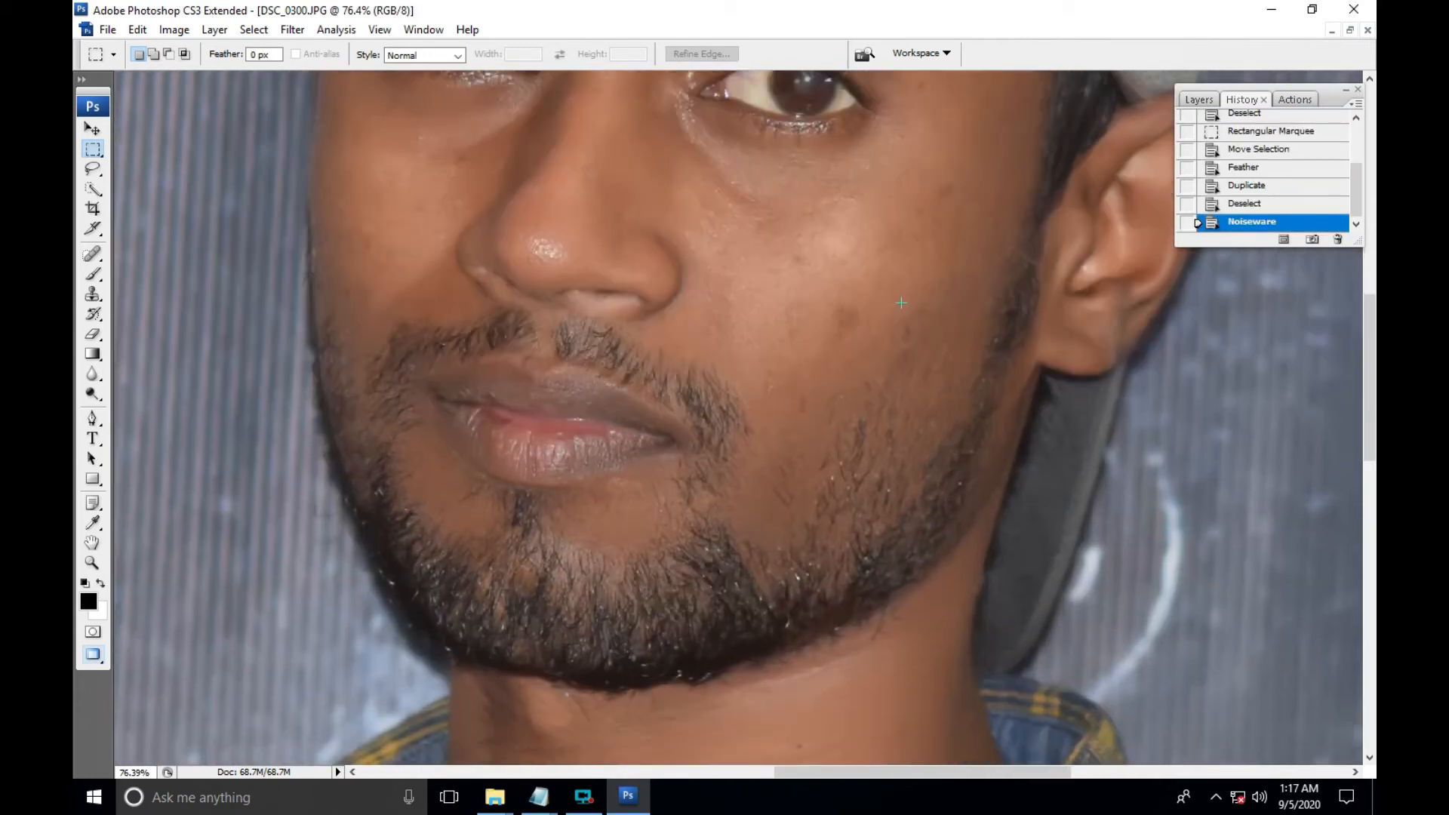
key(F12)
key(ctrl+z)
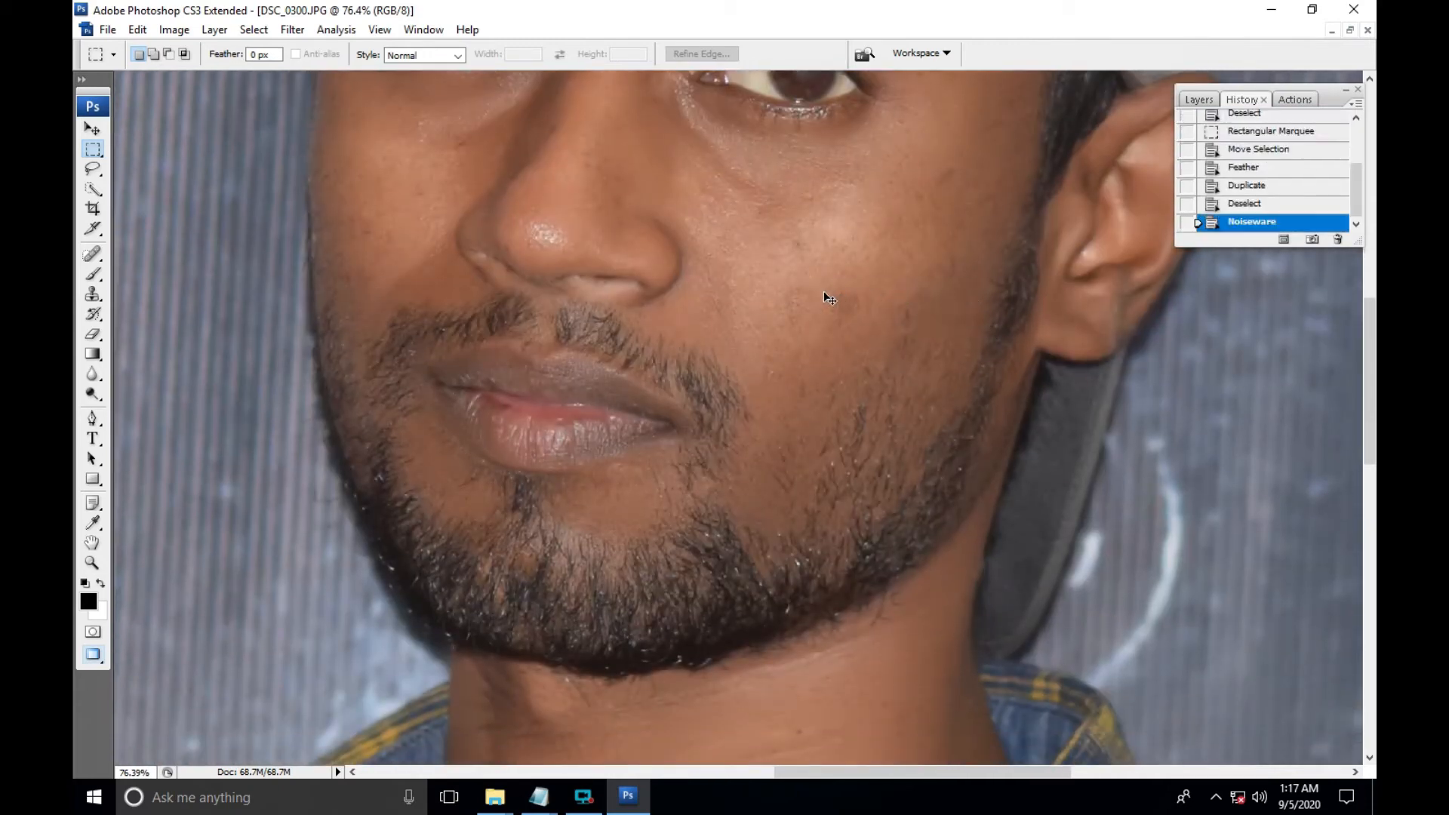
key(F12)
key(ctrl+z)
key(F12)
key(ctrl+z)
key(F12)
key(ctrl+z)
key(F12)
key(ctrl+z)
key(F12)
key(ctrl+z)
key(F12)
key(ctrl+z)
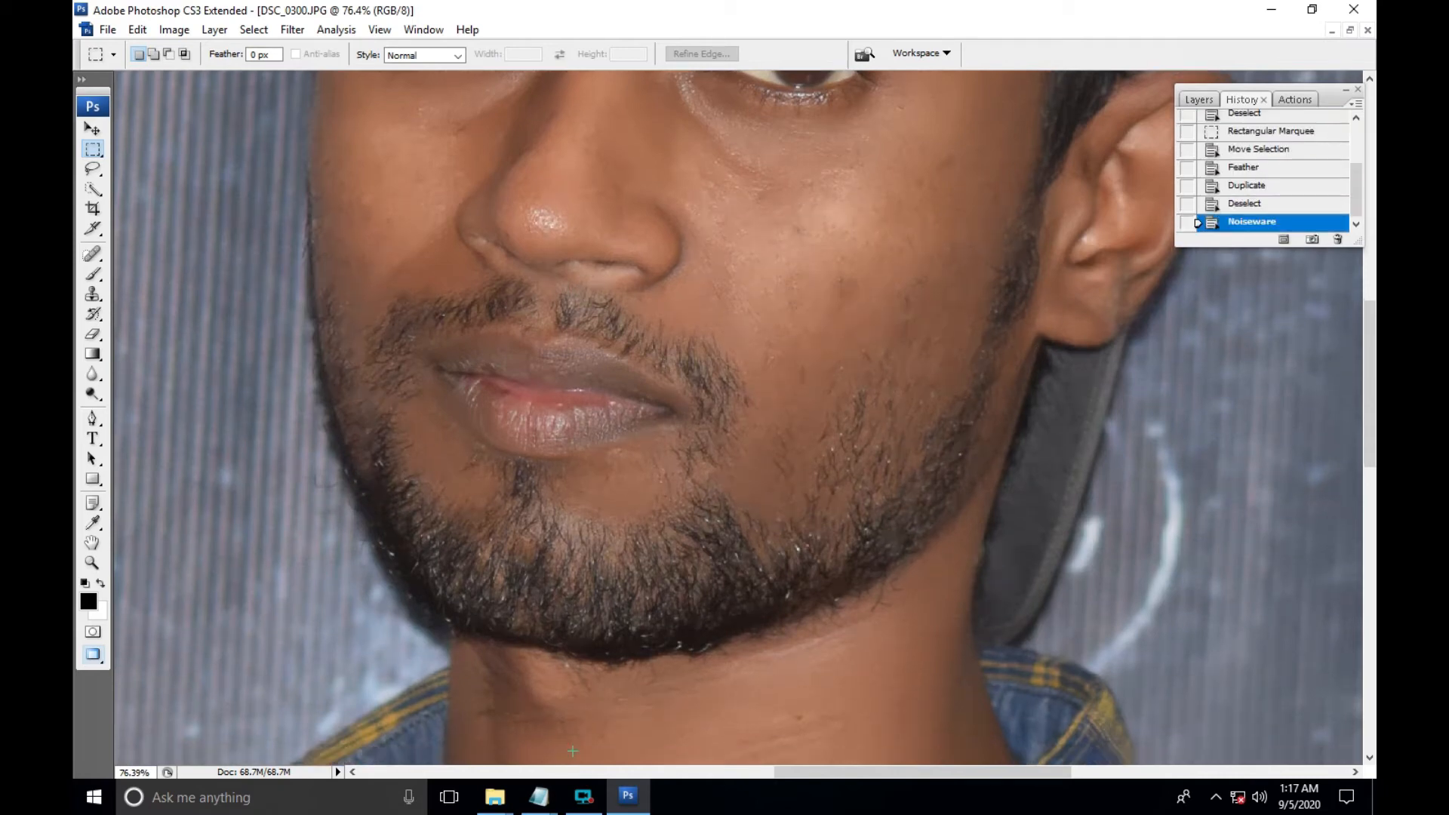
- Bring the ReadMe file back up and close it
mouse_move(539, 796)
click(632, 745)
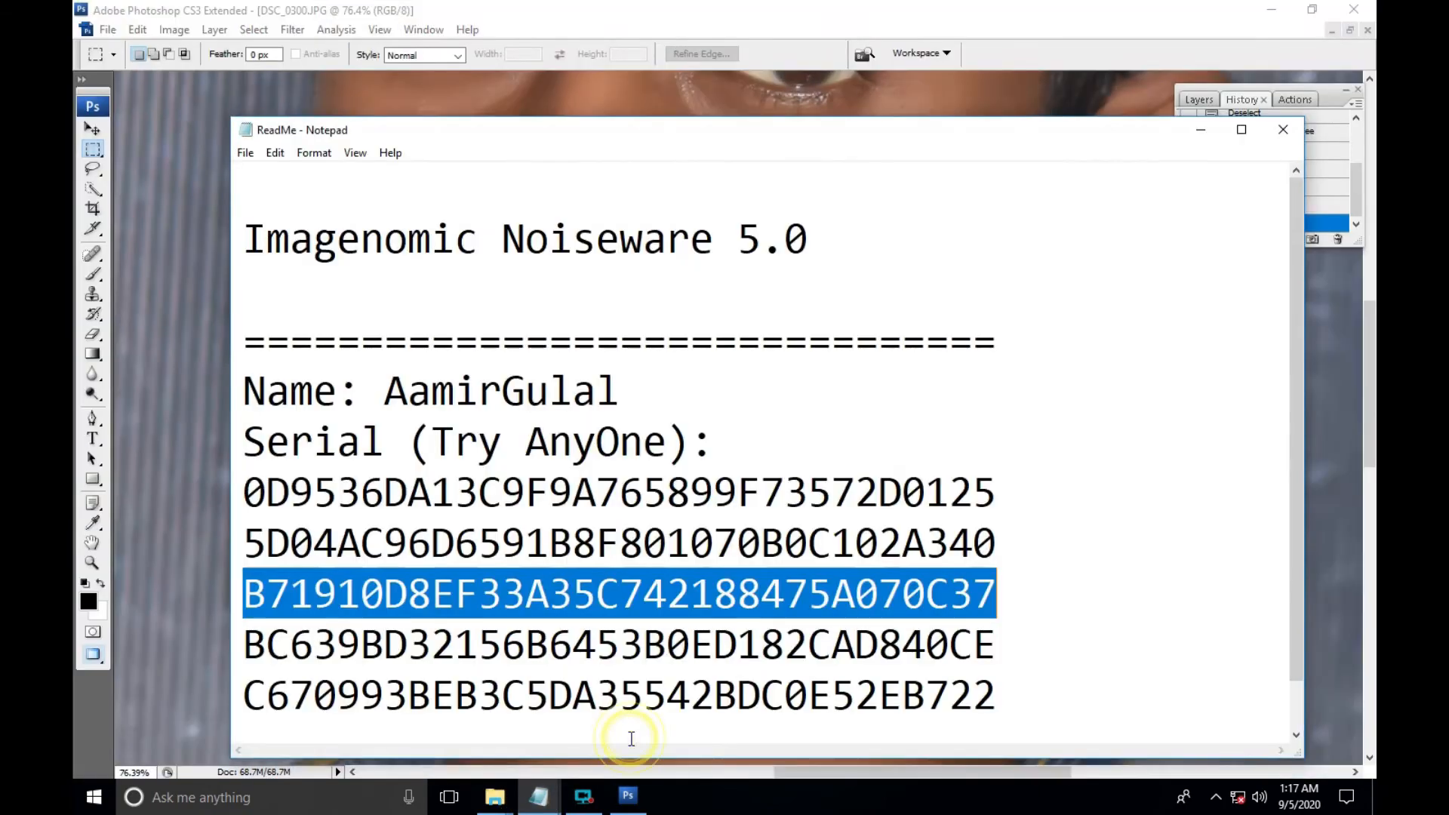
click(1283, 125)
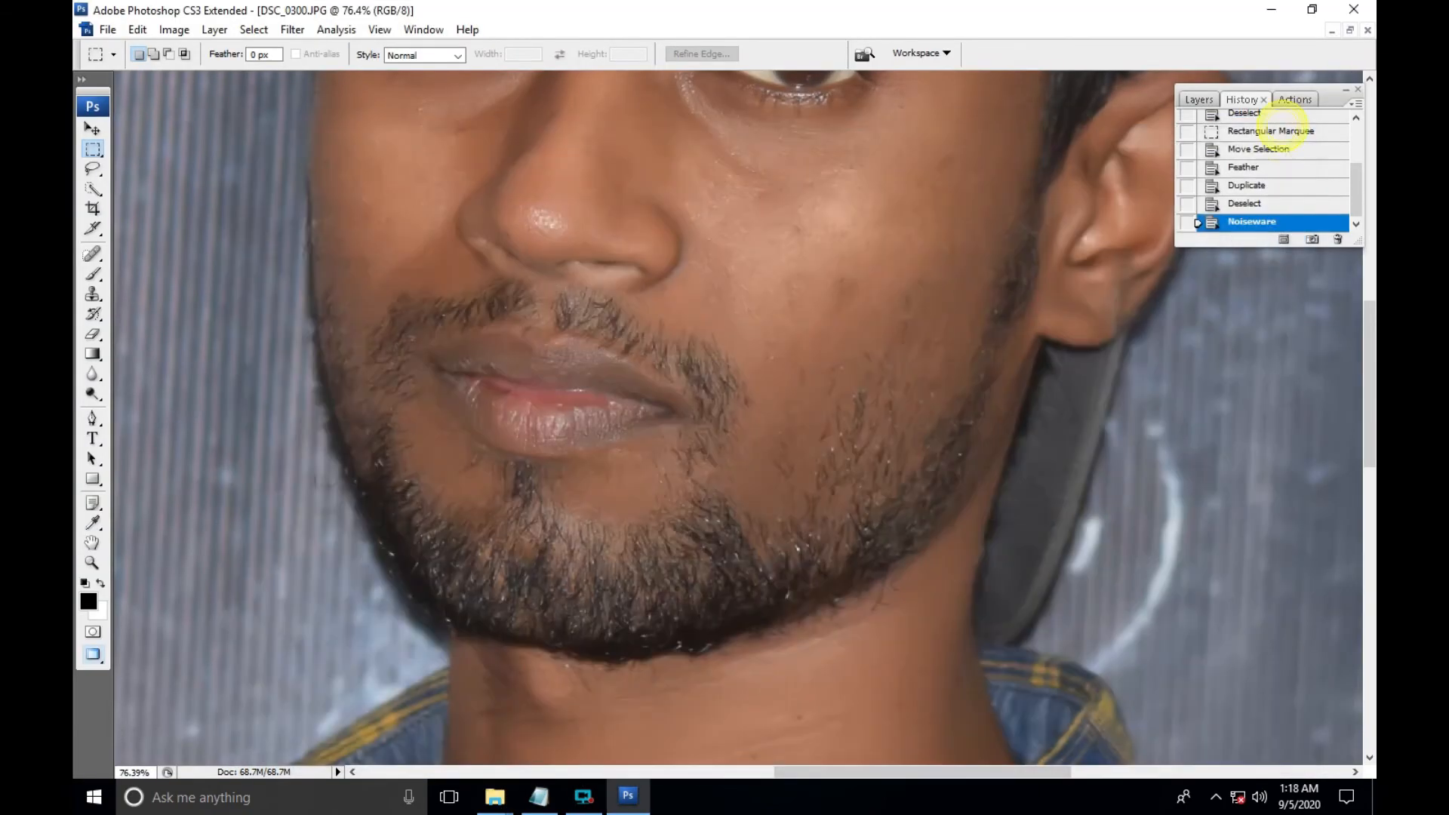
- Switch to the note t and add the line "if we need more smooth" below a blank line at the end
click(538, 796)
click(935, 512)
key(Return)
key(Return)
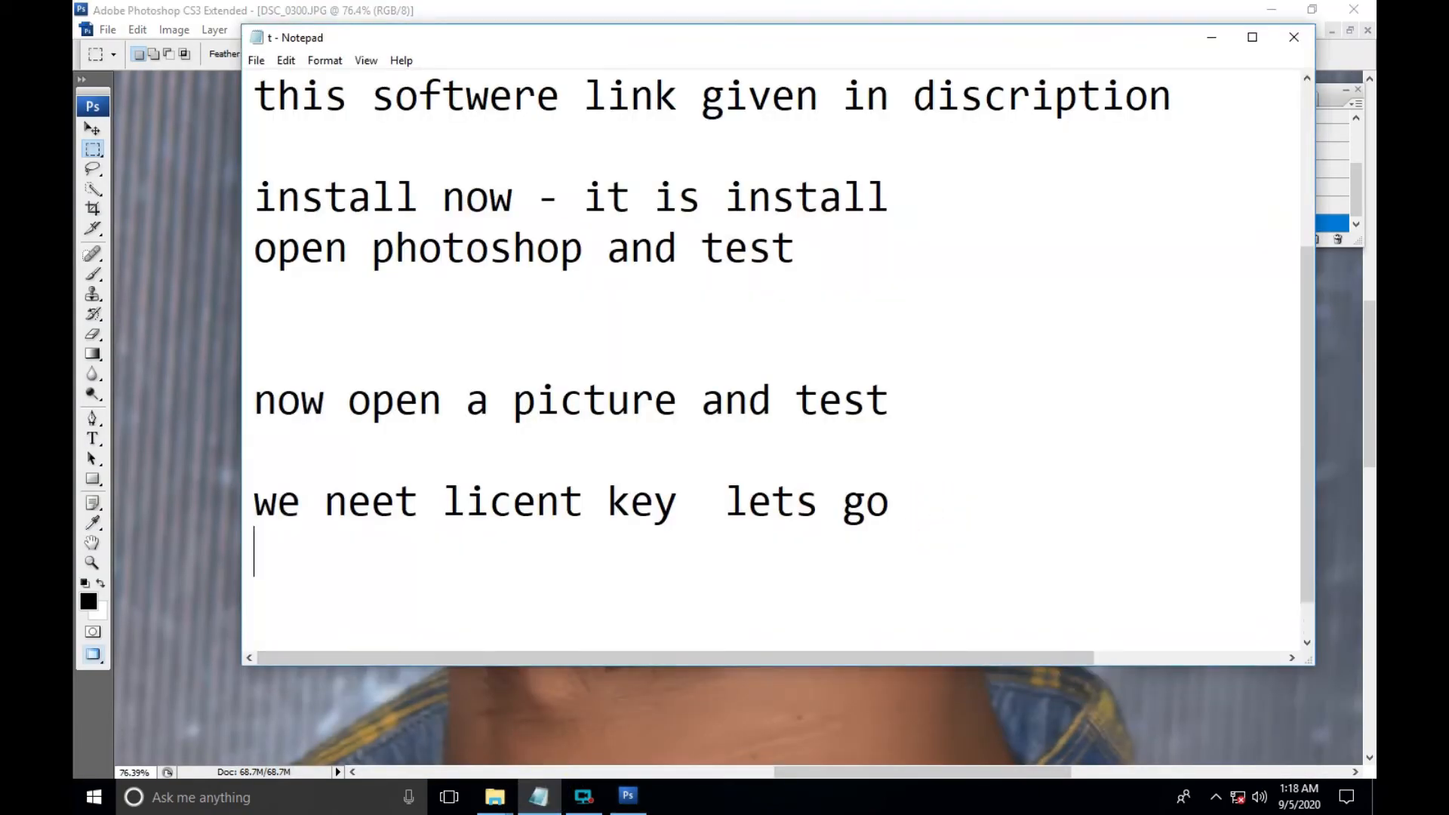
text(if we neet)
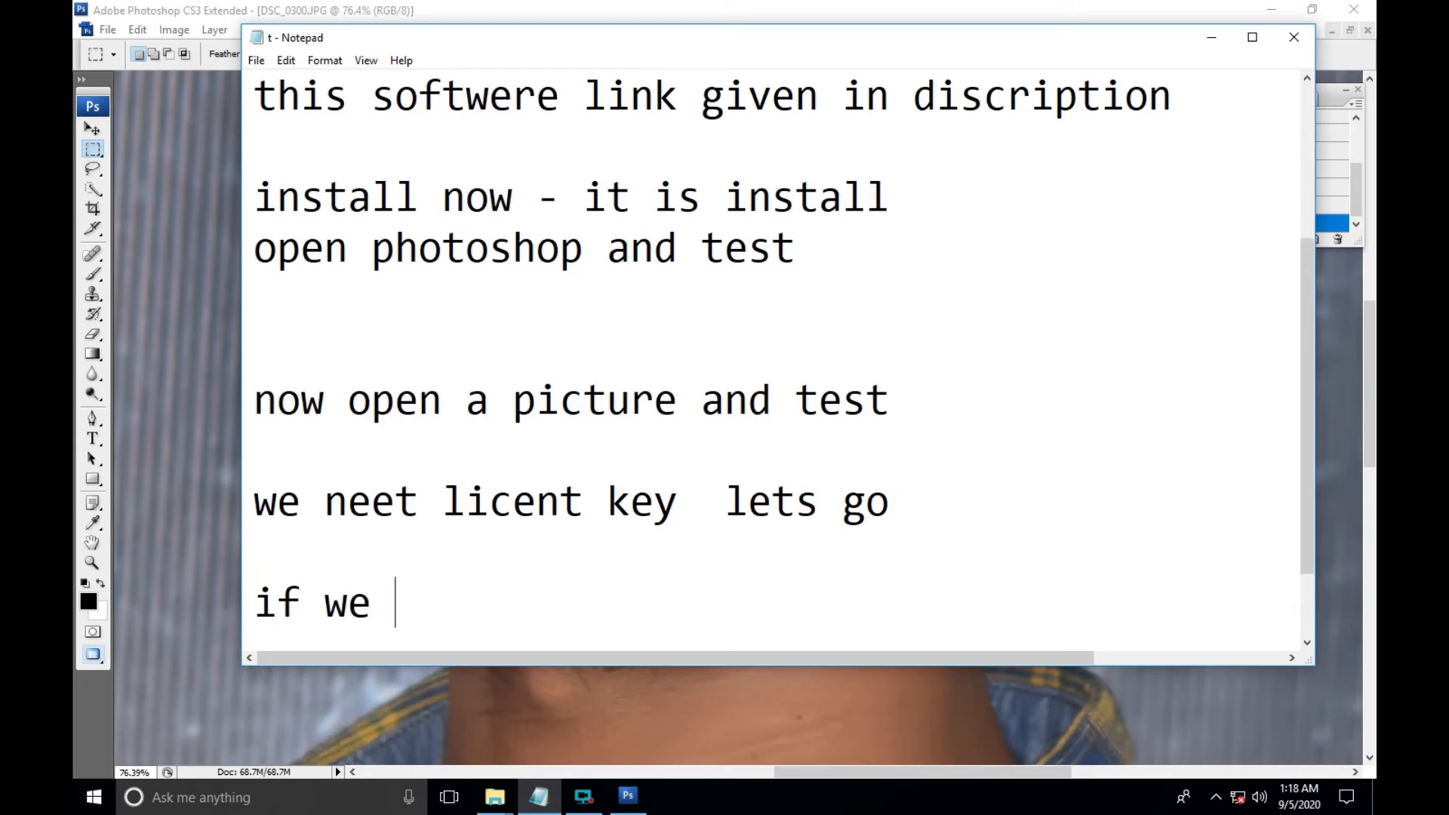
key(BackSpace)
text(d mor e)
key(BackSpace)
key(BackSpace)
text(e s)
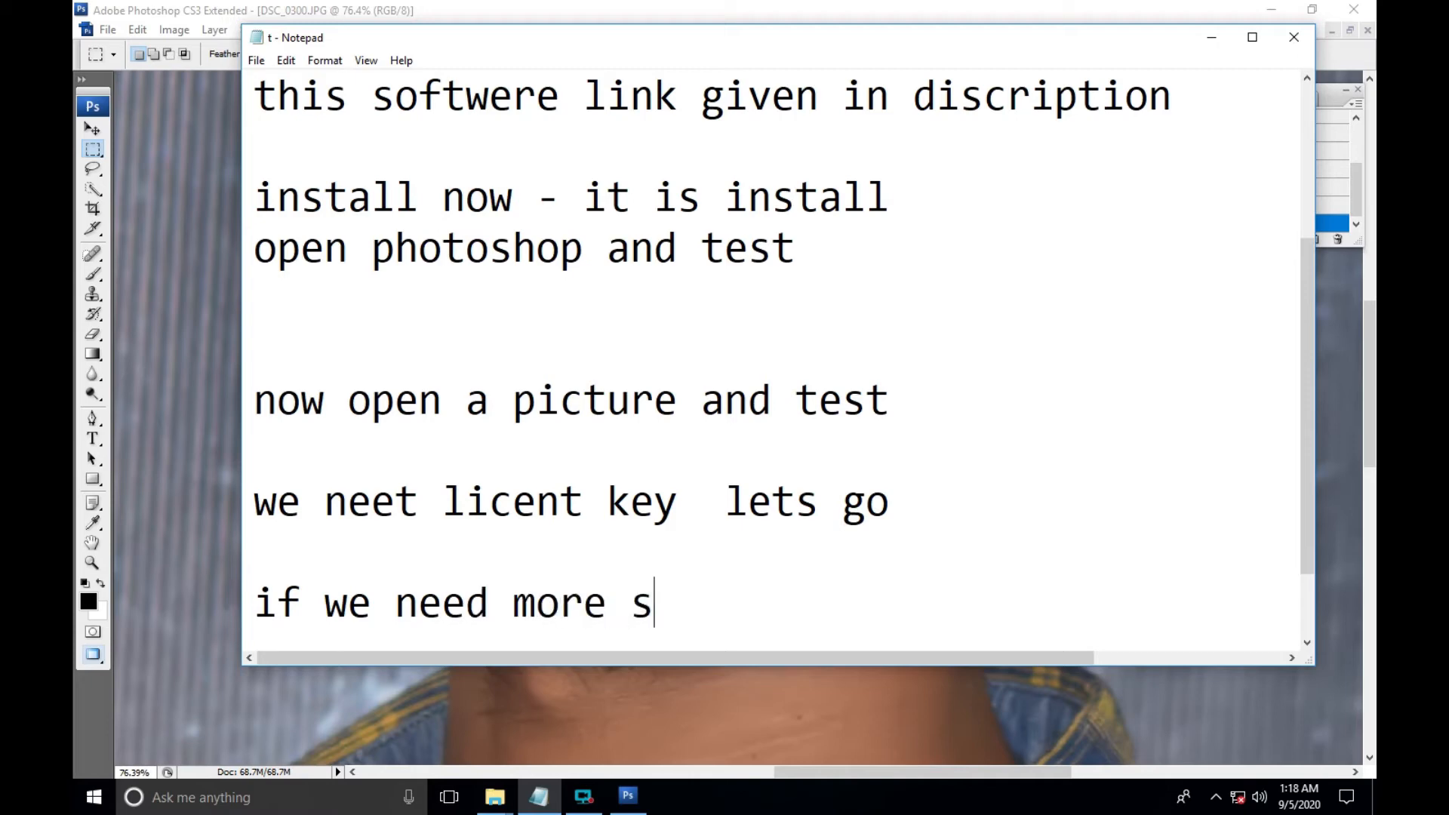
text(mooth)
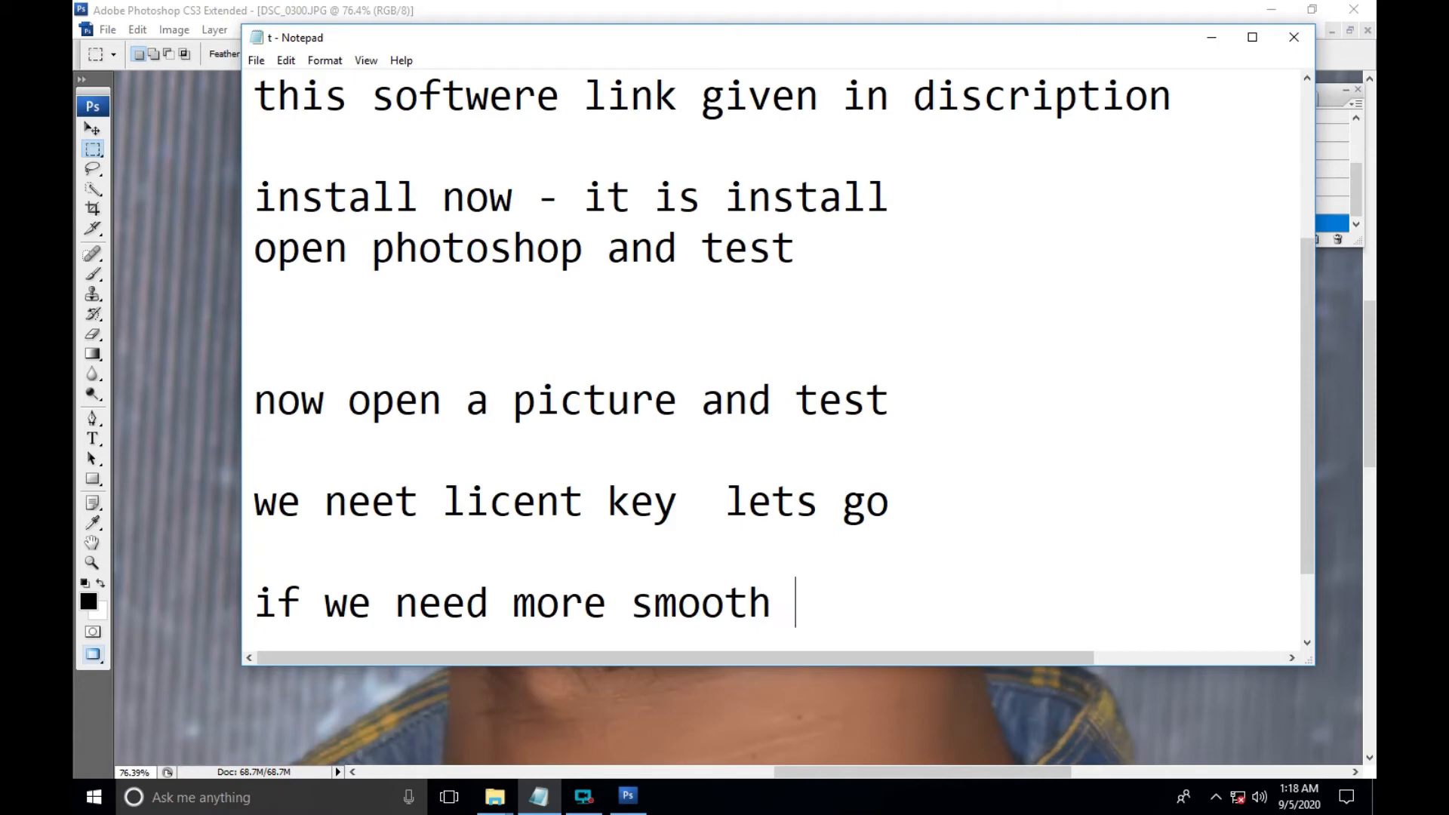
- Add the line "press ctrl and f" directly below "if we need more smooth" in the note
key(Return)
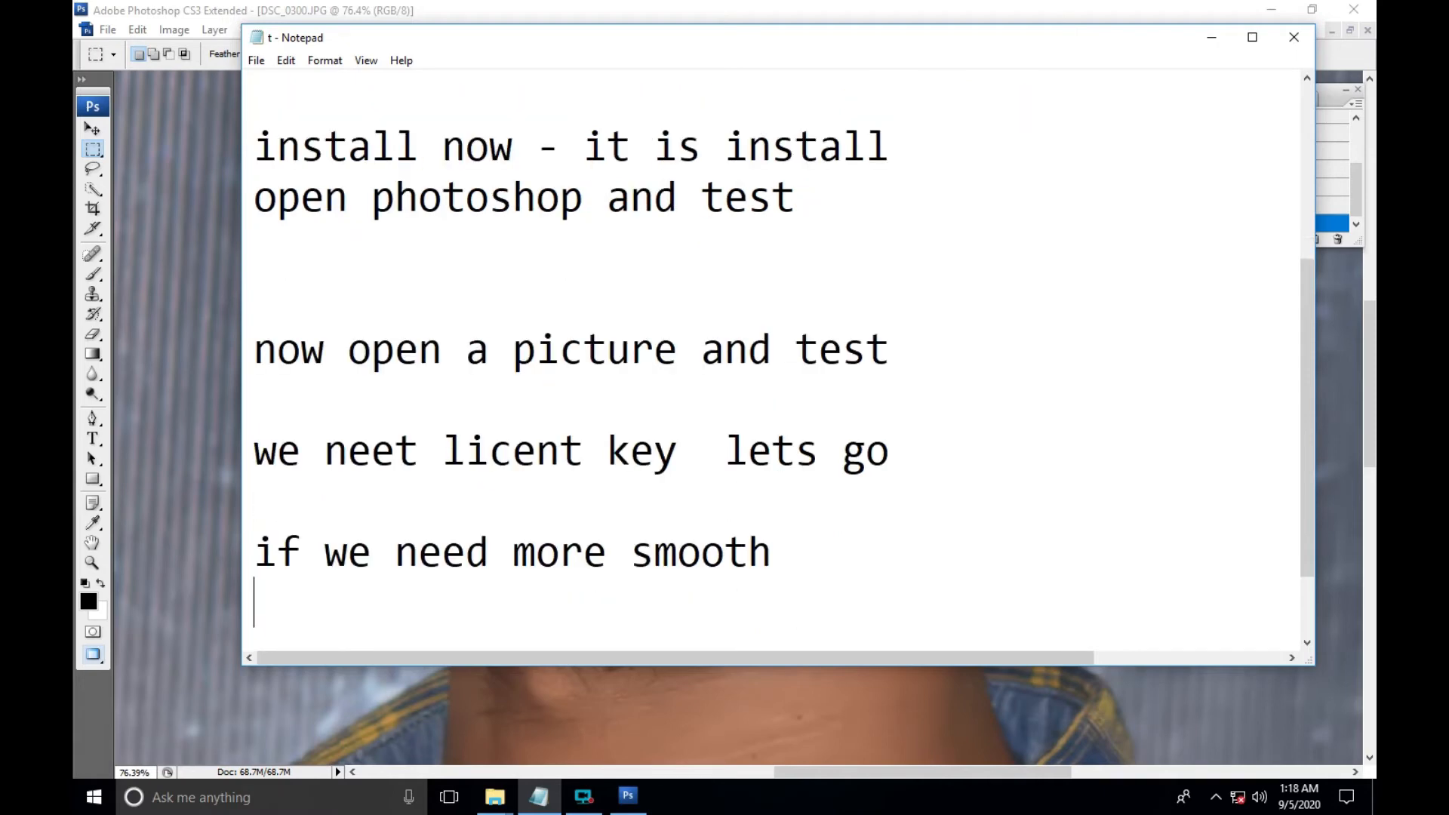
text(press ctrl )
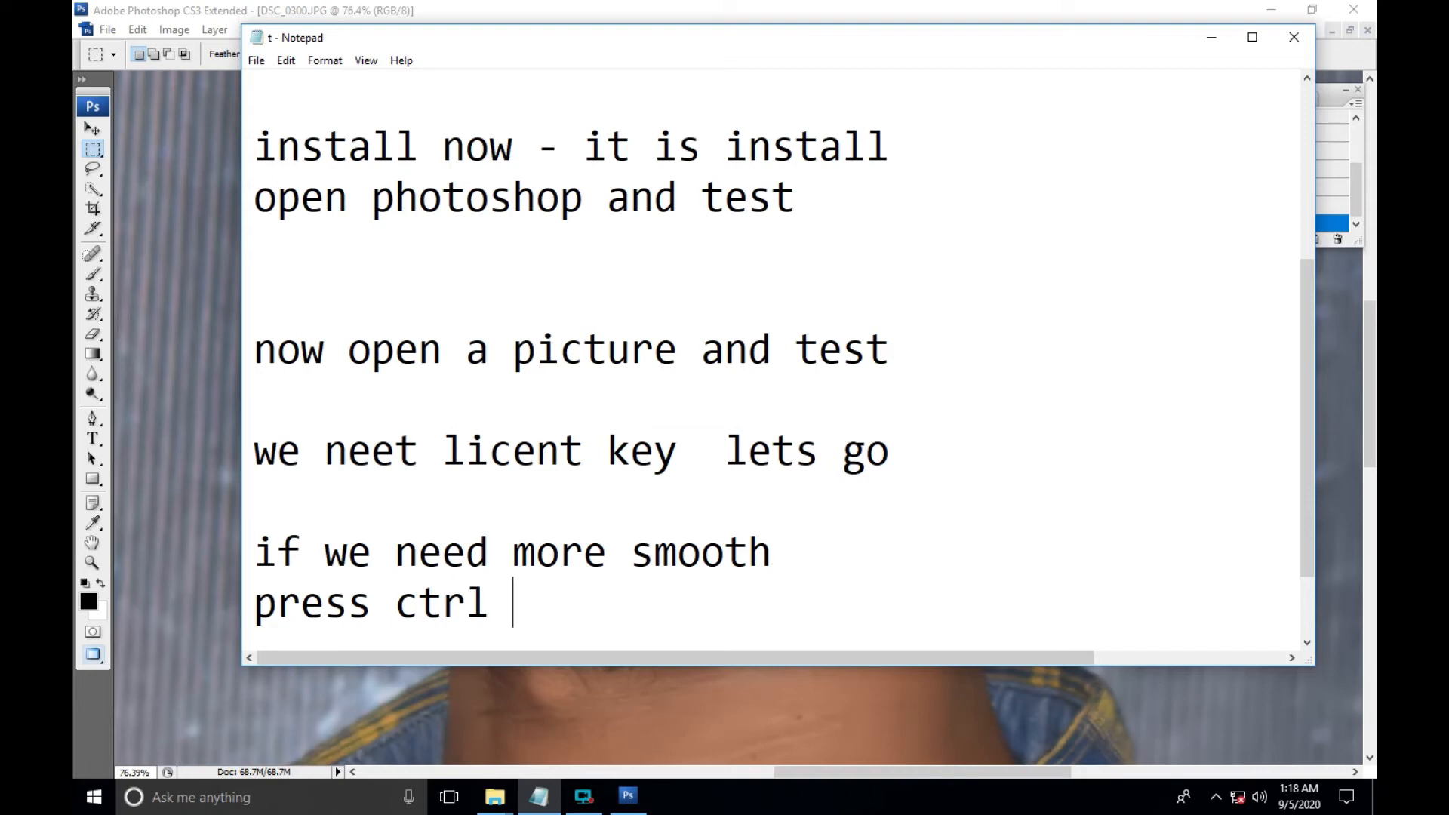
text(and )
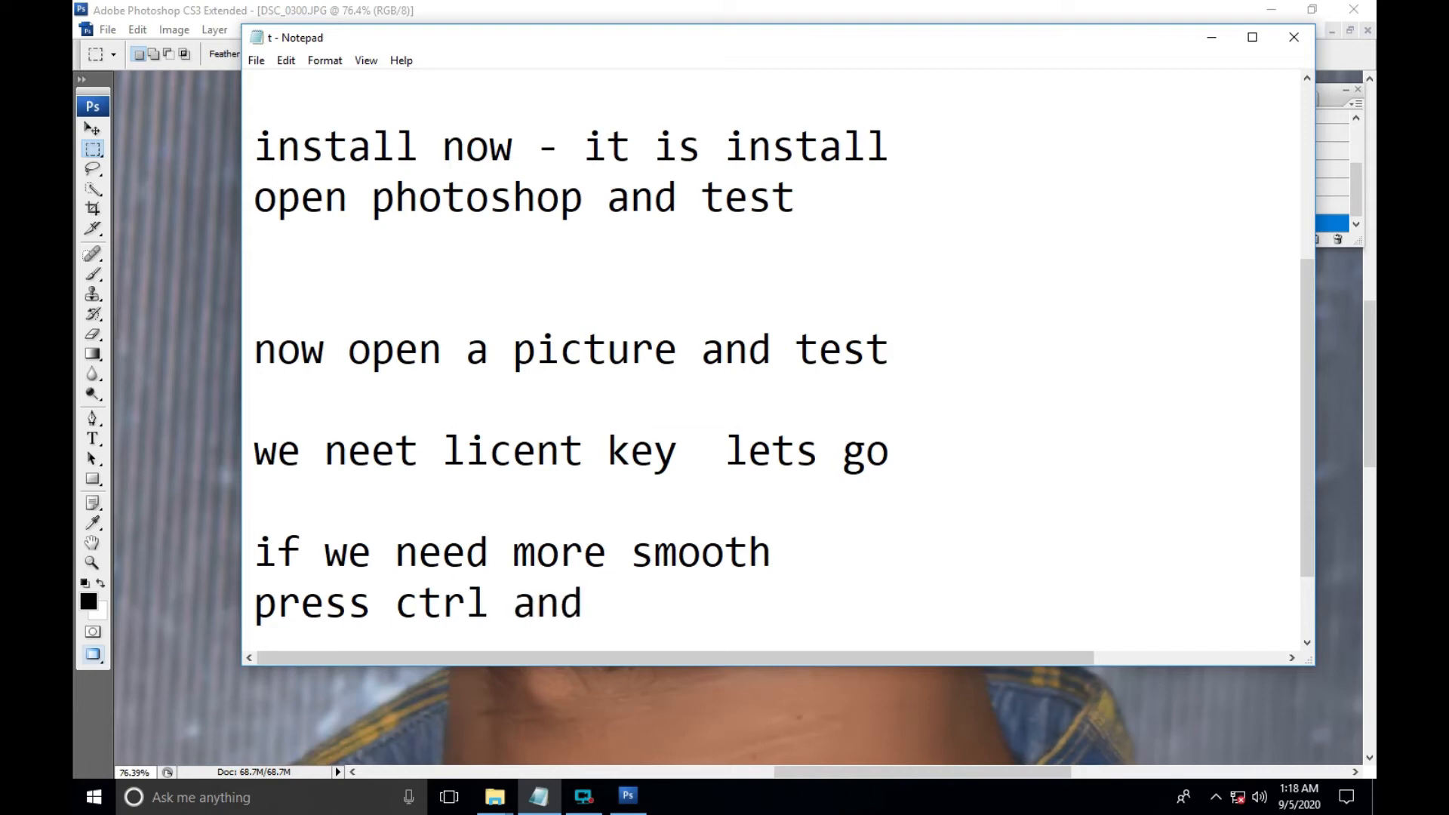
text(f)
- Minimize the note and reapply the last Noiseware filter to the portrait for extra smoothing
click(1212, 38)
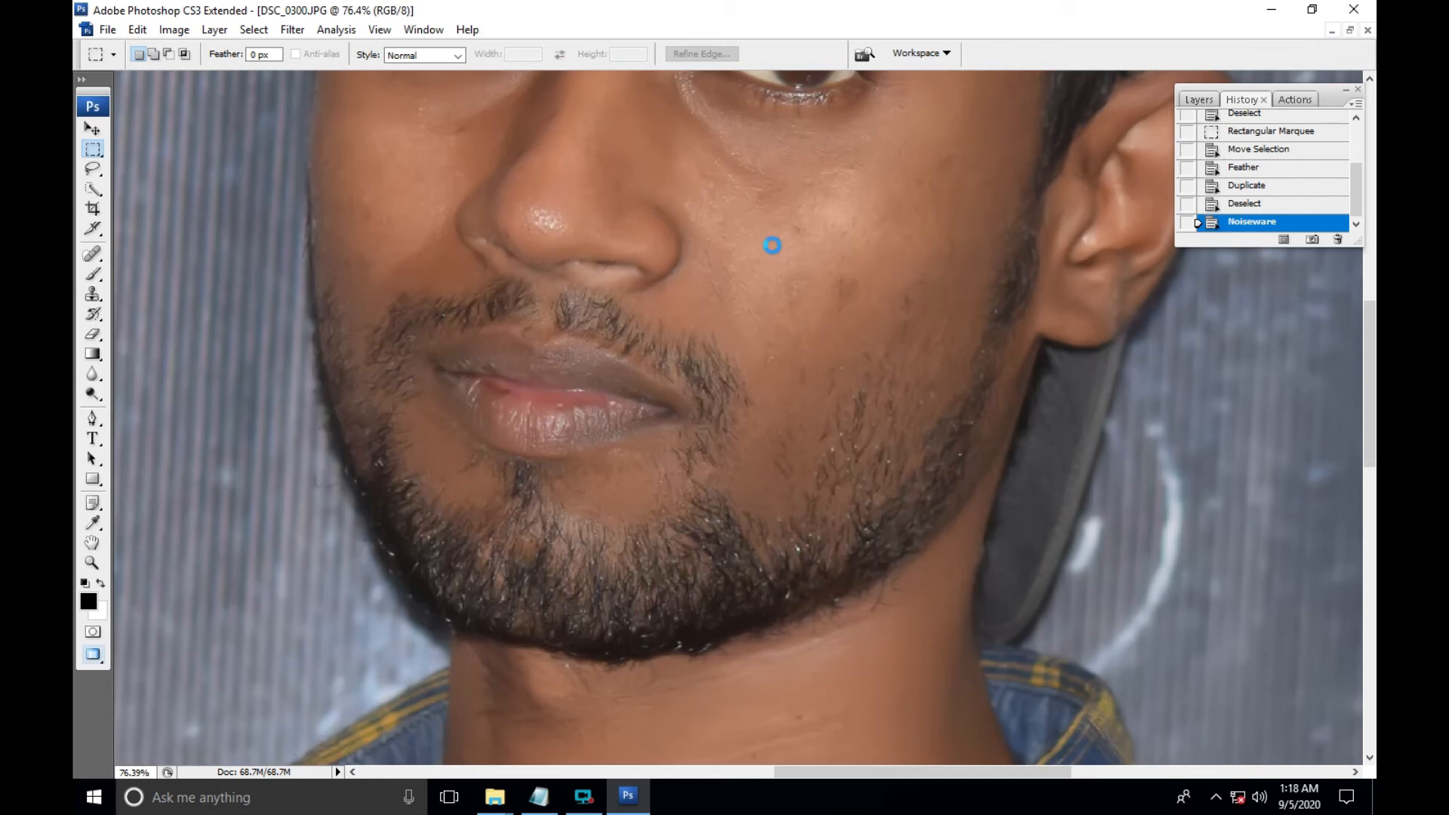
key(ctrl+f)
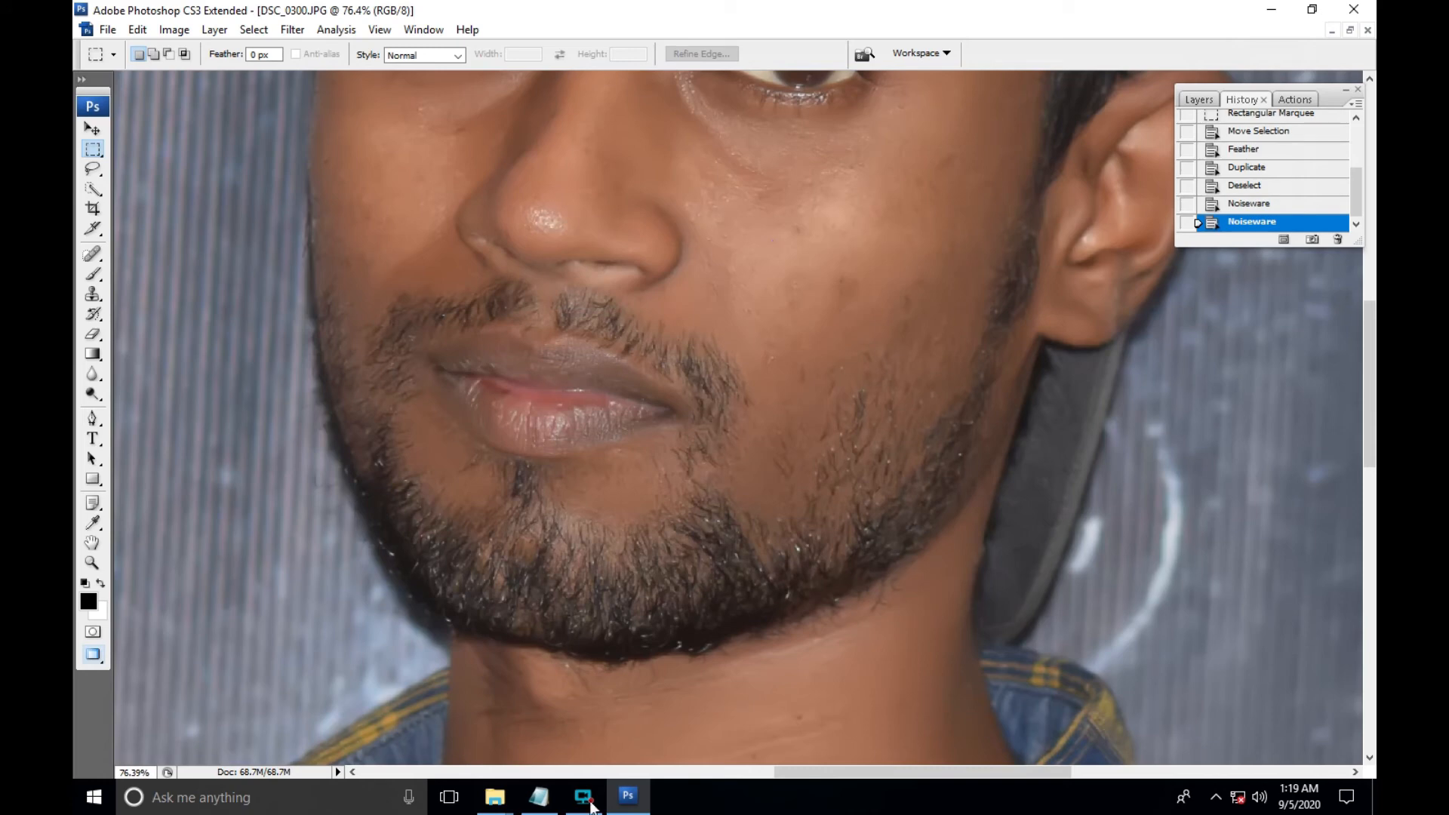
- Switch to the note t and add the line "this is more smooth now" after two blank lines at the end
click(539, 796)
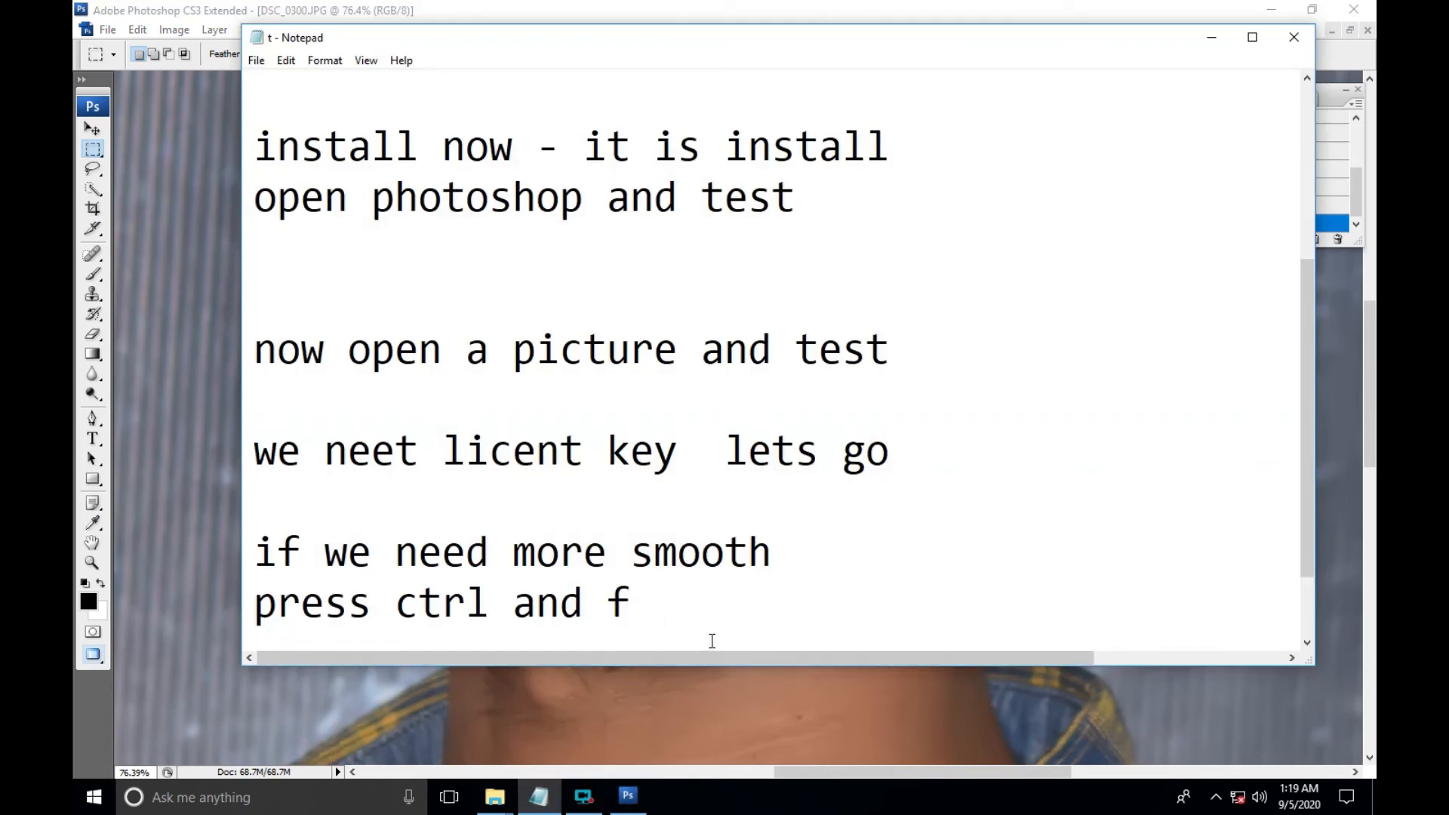
key(Return)
key(Return)
key(Return)
key(Return)
key(Return)
click(305, 524)
text(this is m)
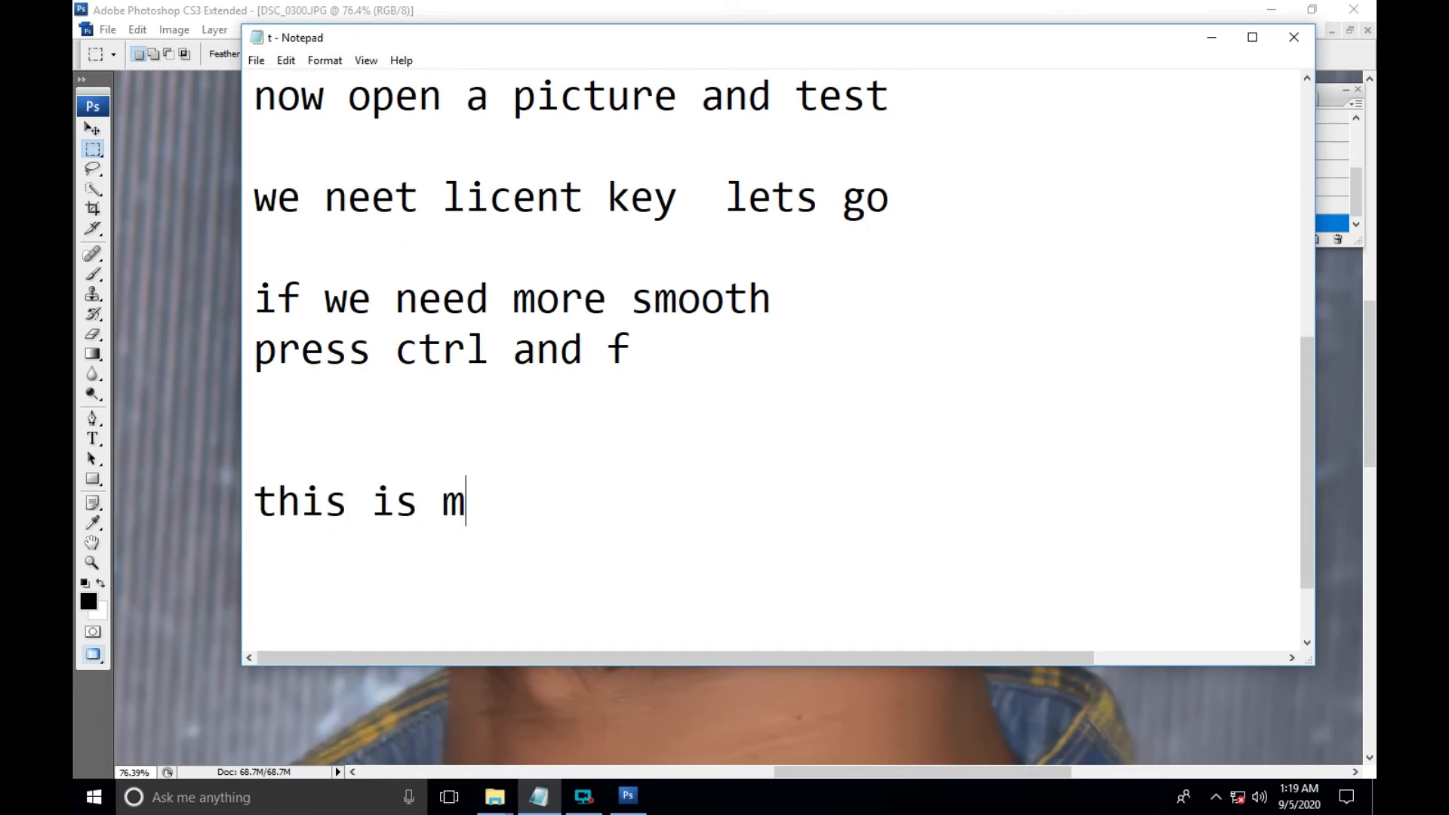
text(ore smooth now)
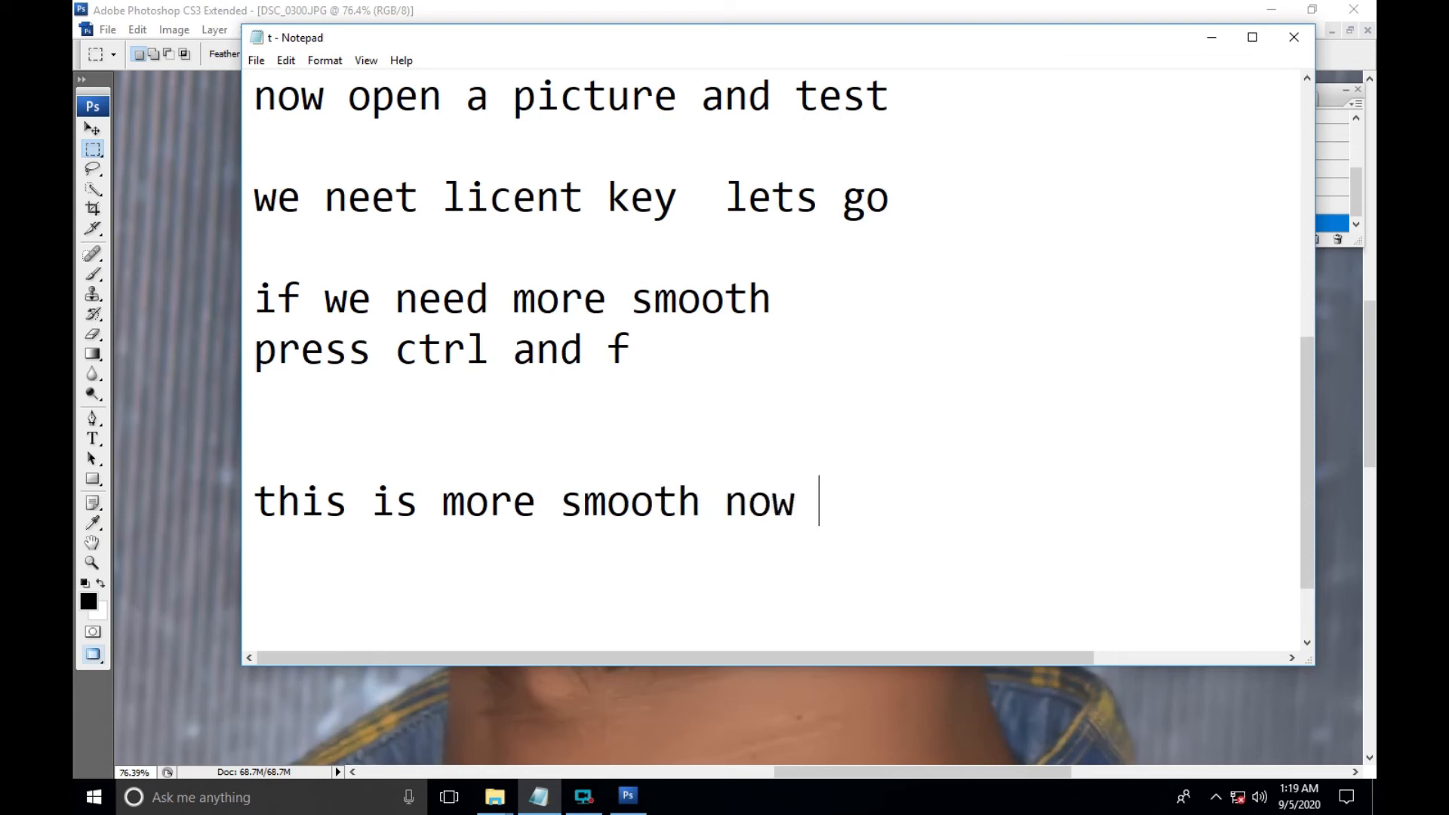
- Add the line "see before and after" below a blank line under "this is more smooth now" in the note
key(Return)
key(Return)
text(see )
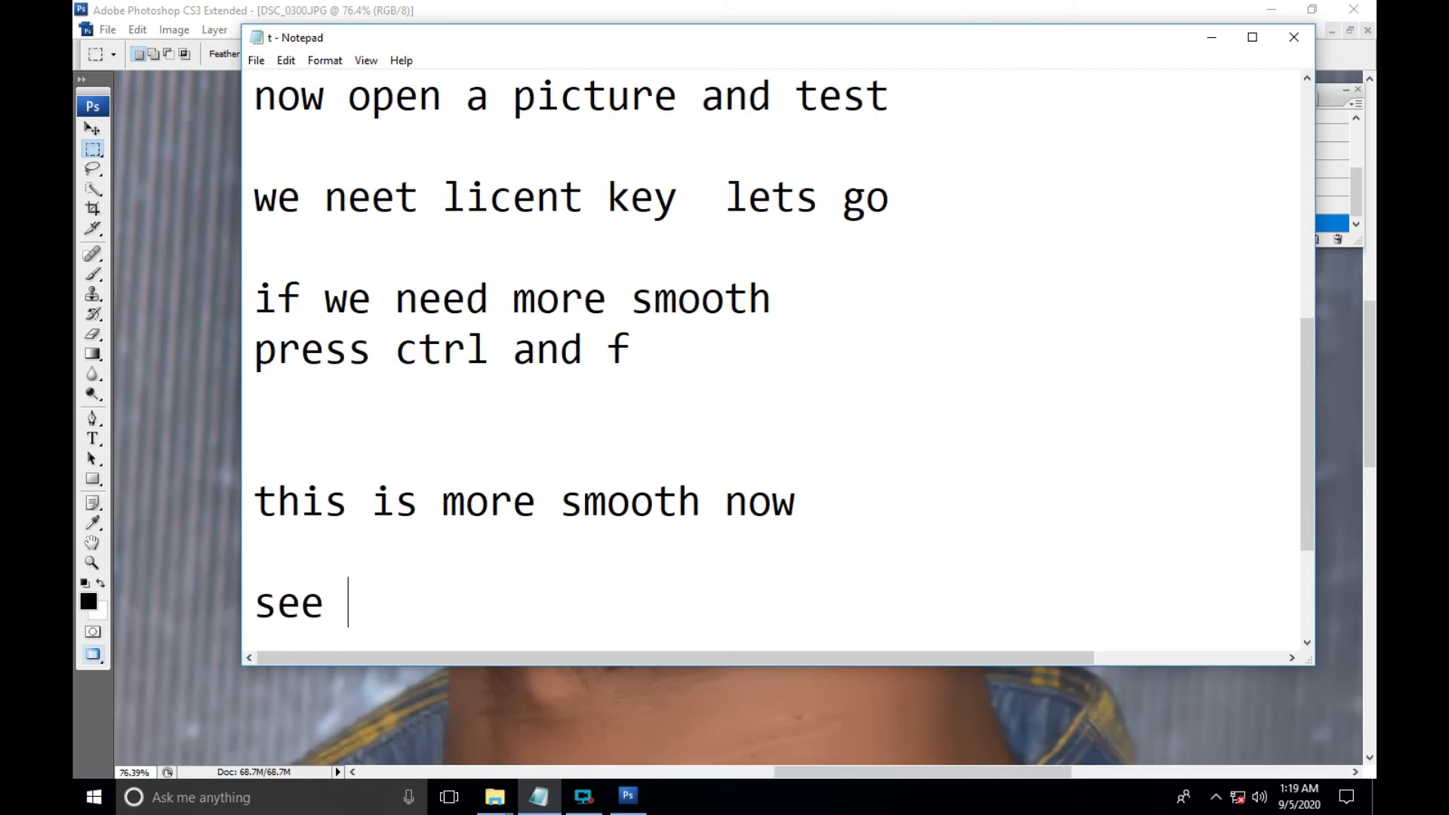
text(before and after)
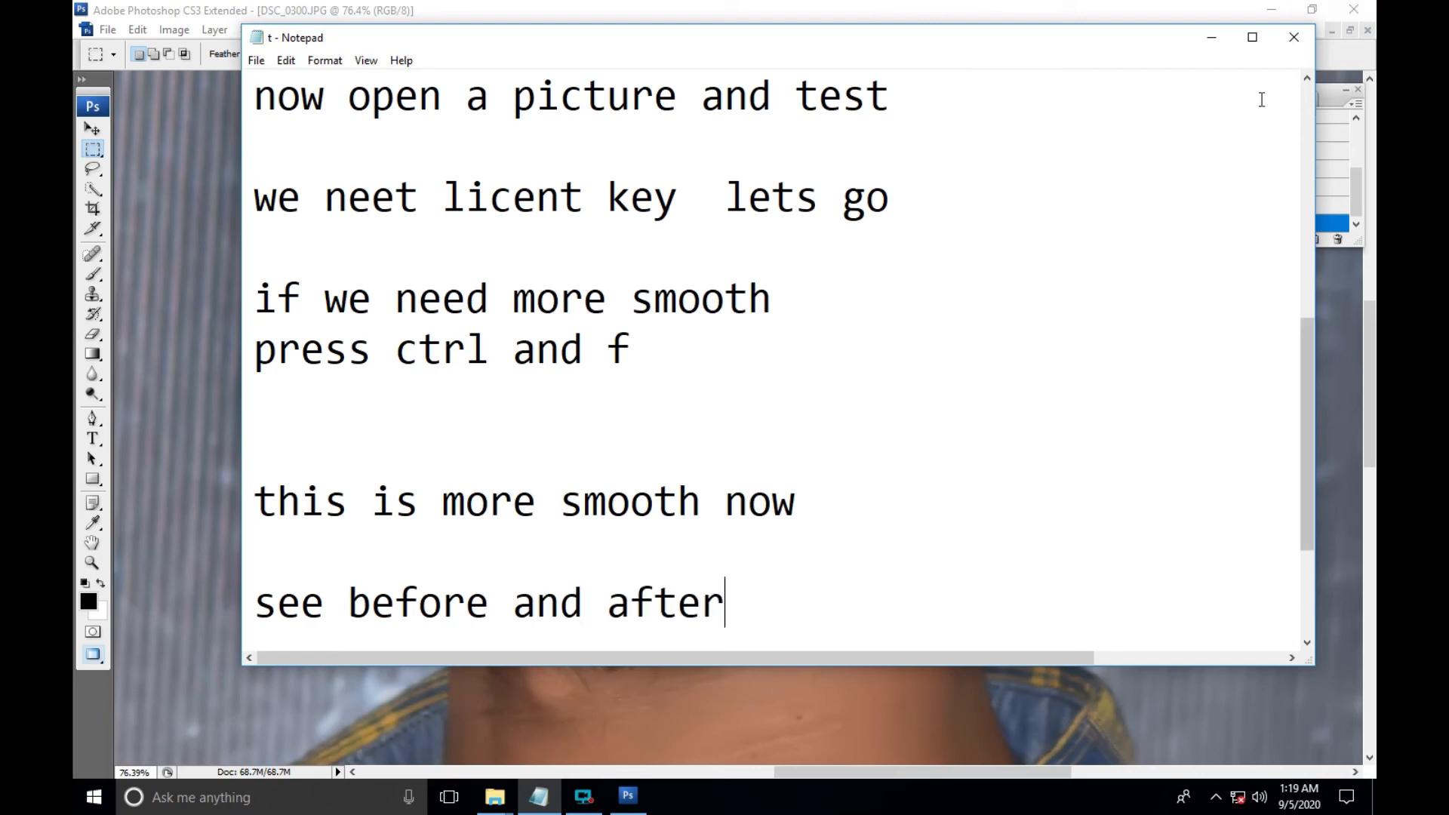
- Minimize the note and step forward through both Noiseware passes in Photoshop to compare the portrait's skin before and after
click(1211, 37)
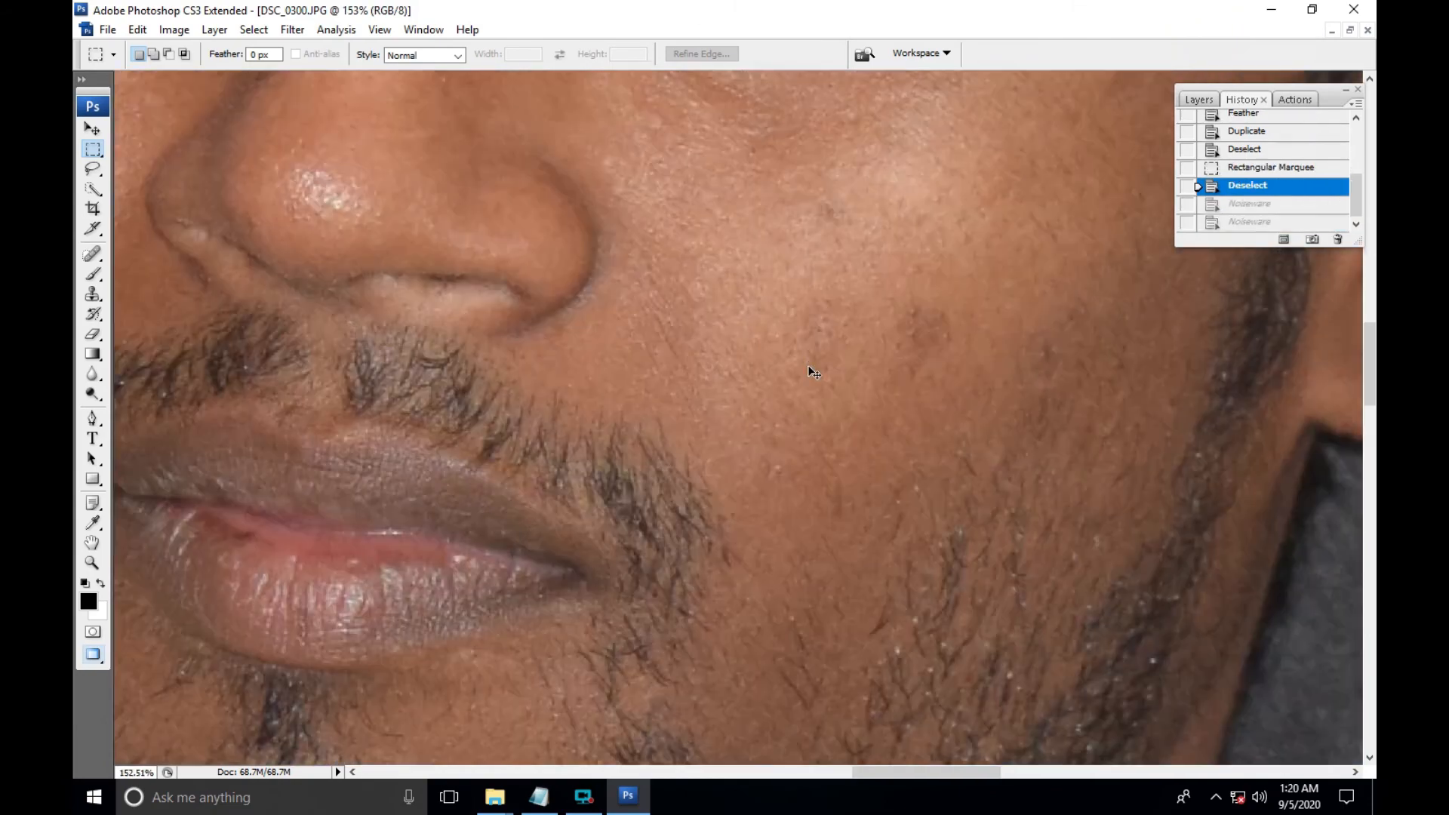
key(ctrl+shift+z)
key(ctrl+shift+z)
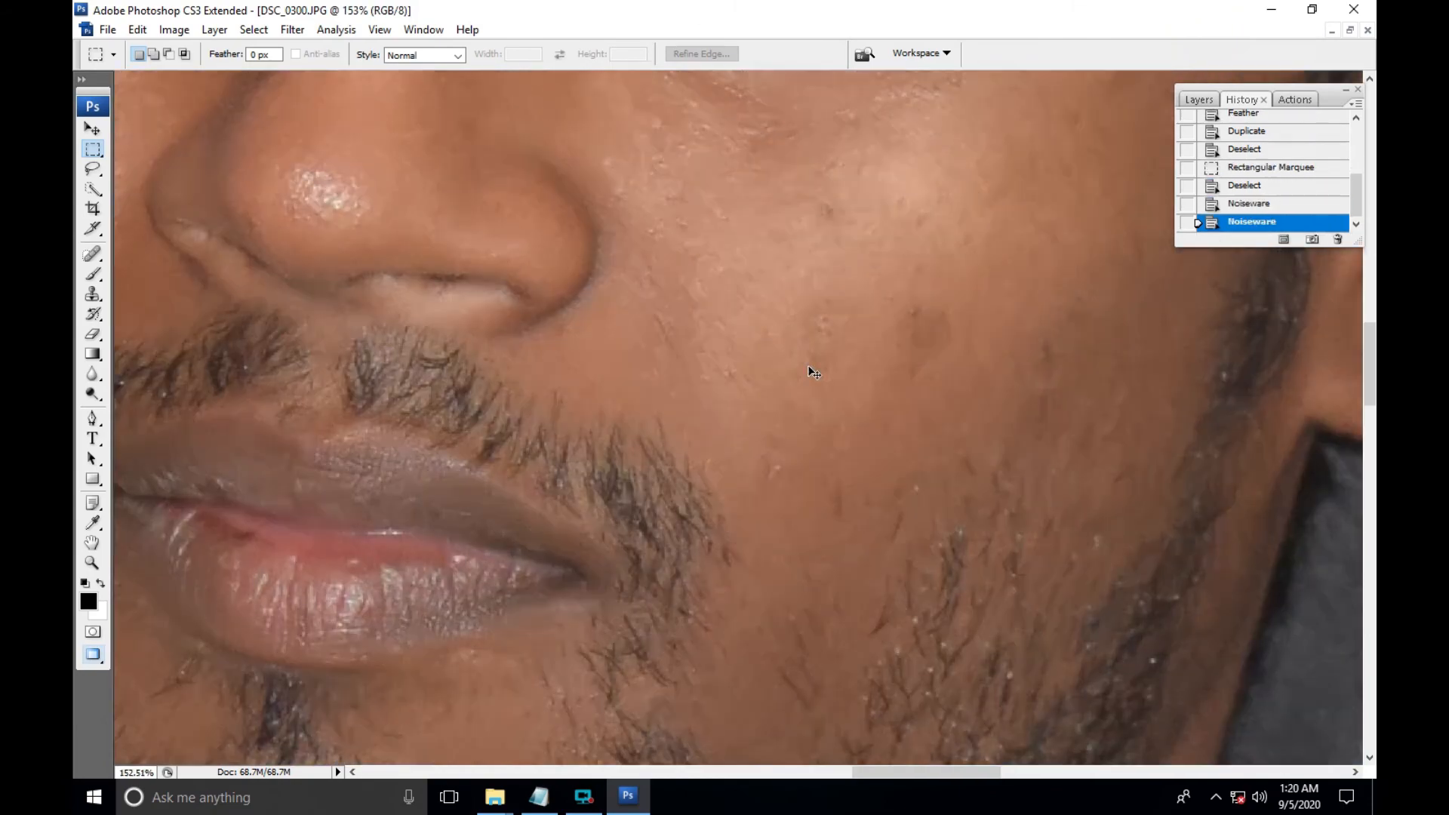
scroll(809, 375, down, 5)
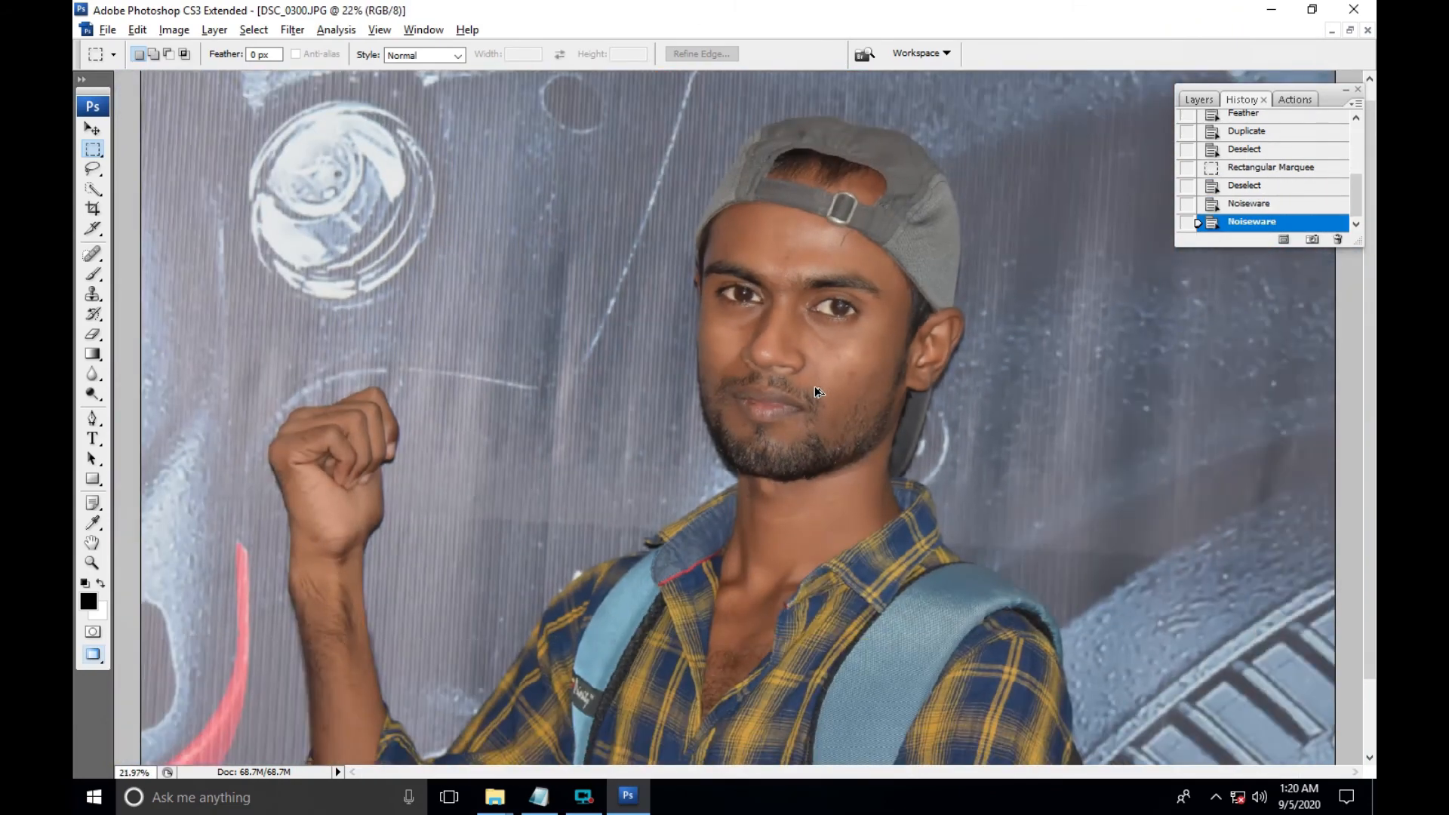
scroll(813, 386, up, 4)
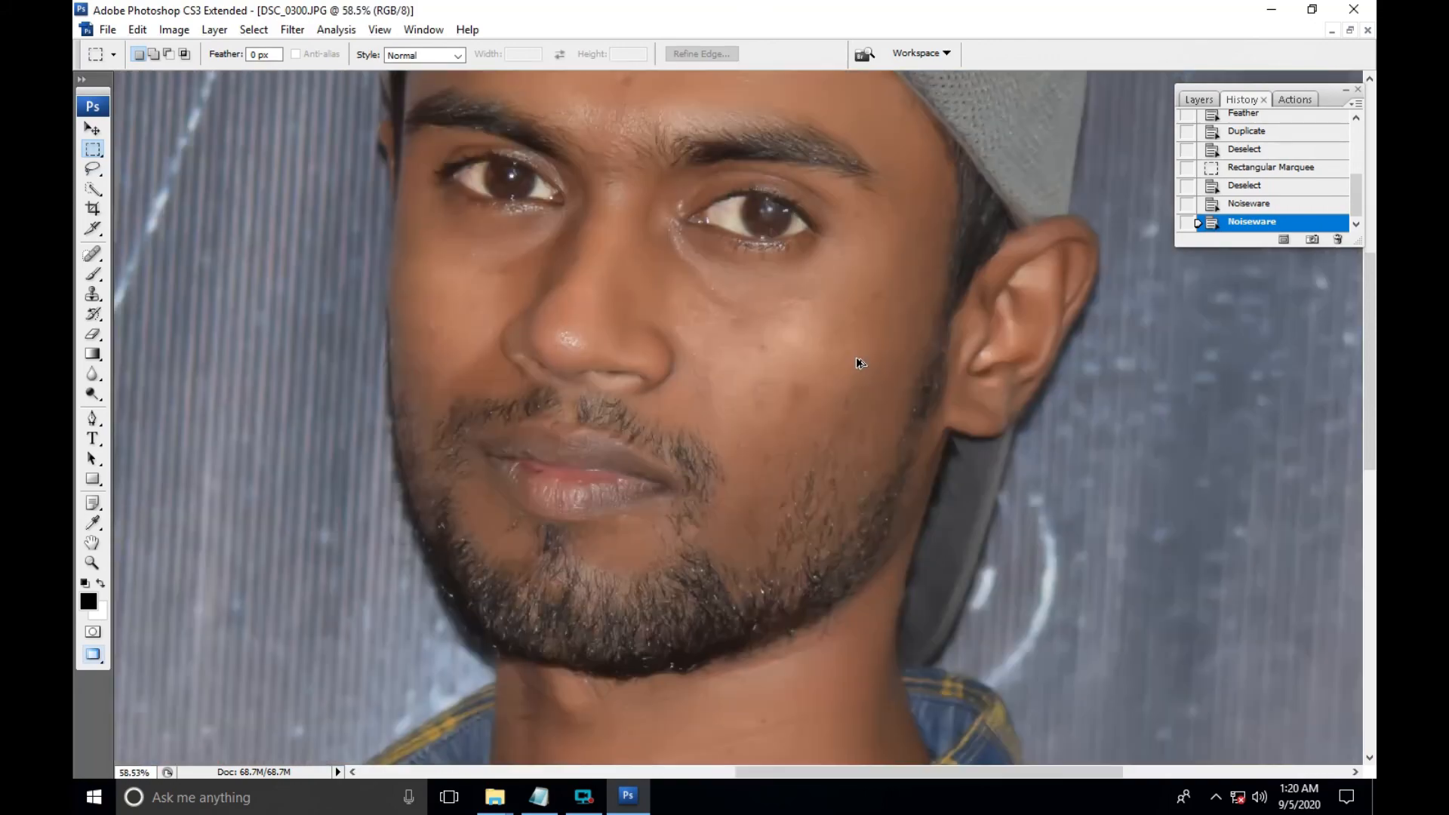
- Switch back to the note t and add the line "alll done" after four blank lines at the end
click(539, 796)
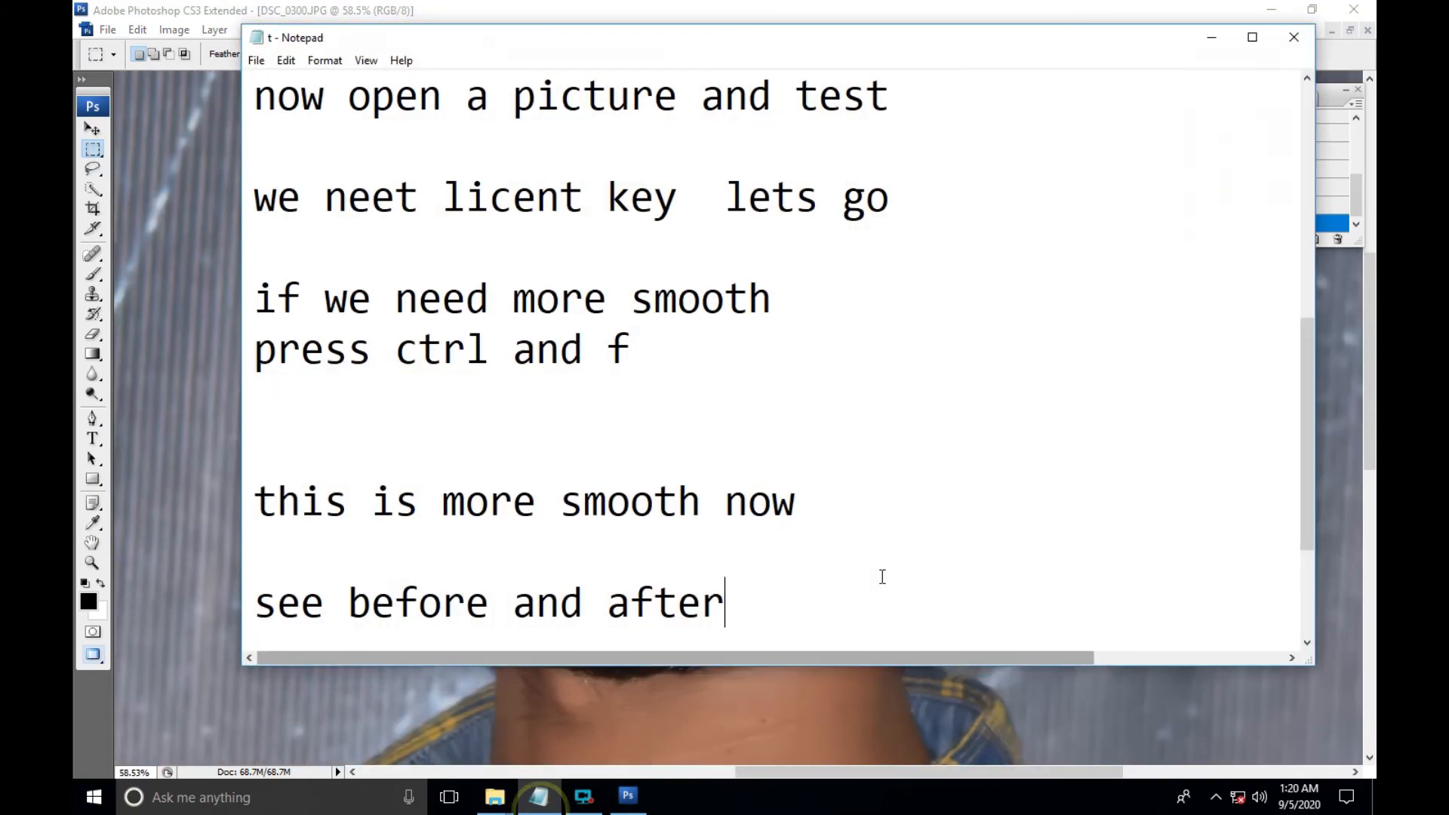
key(Return)
key(Return)
key(Return)
key(Return)
key(Return)
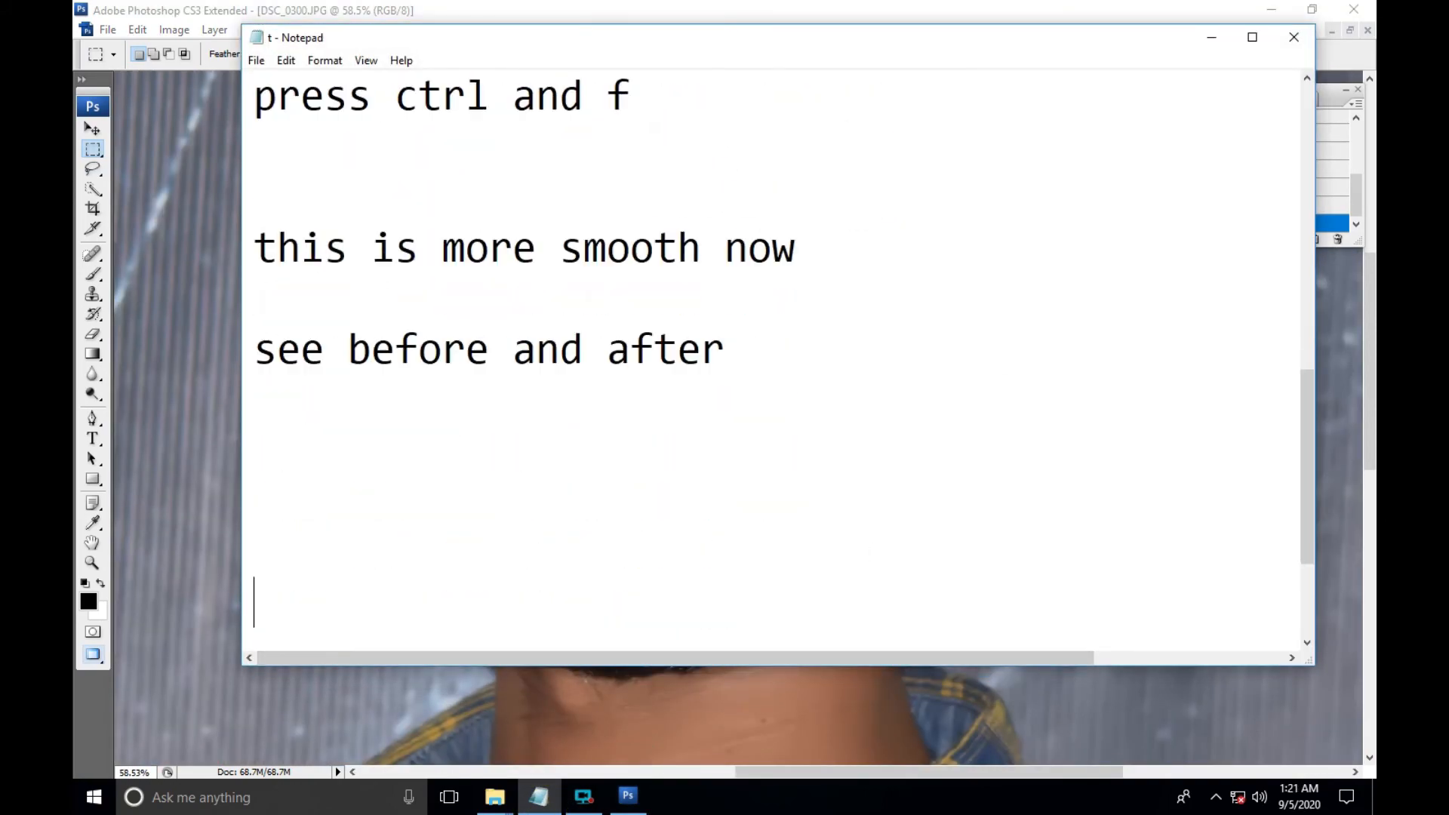
text(alll )
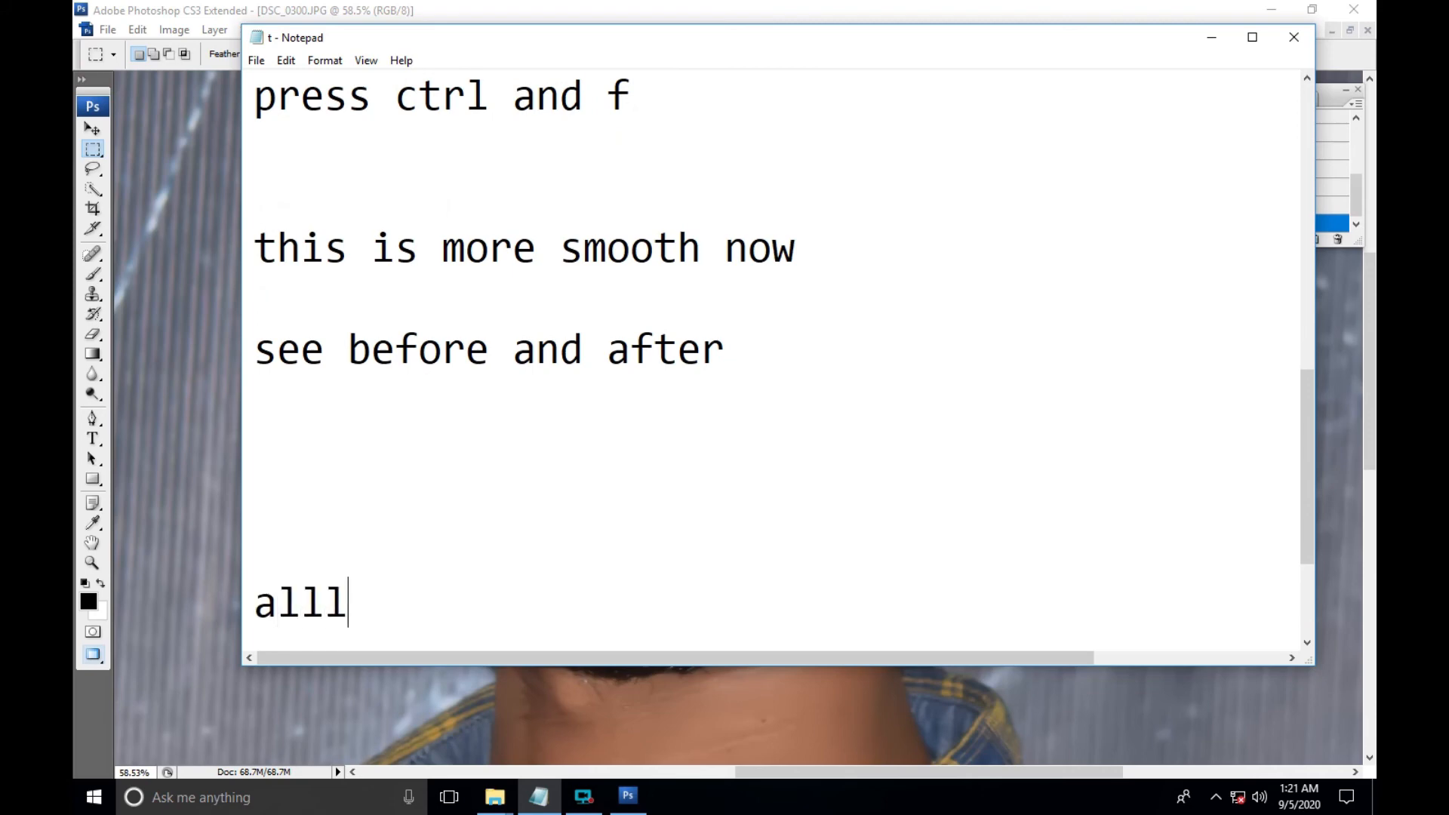
text(done)
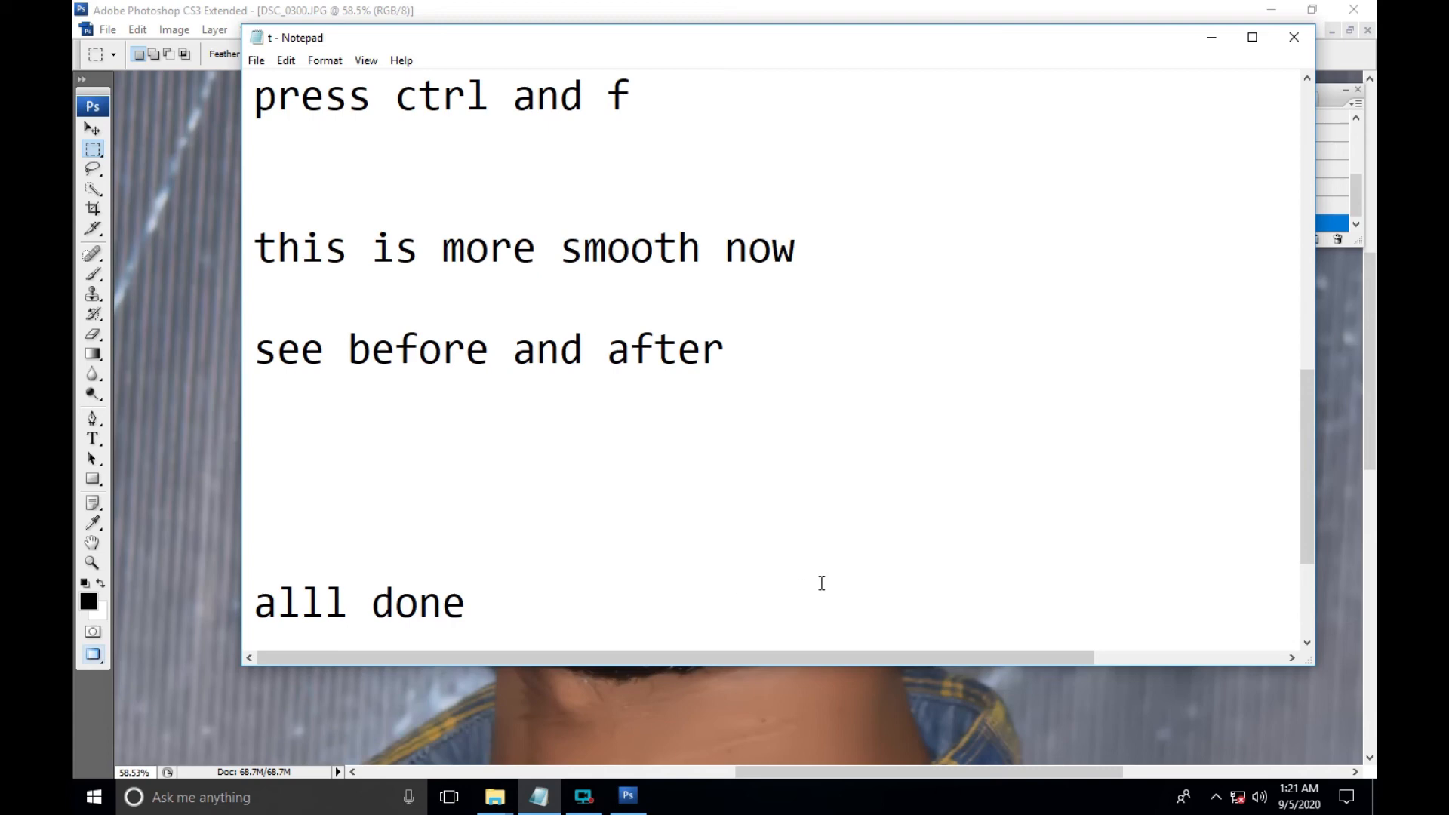
- Add the line "Note;- softwere link in vido discription" four blank lines below "alll done" in the note
triple_click(544, 592)
click(541, 591)
key(Return)
key(Return)
key(Return)
key(Return)
key(Return)
text(Note)
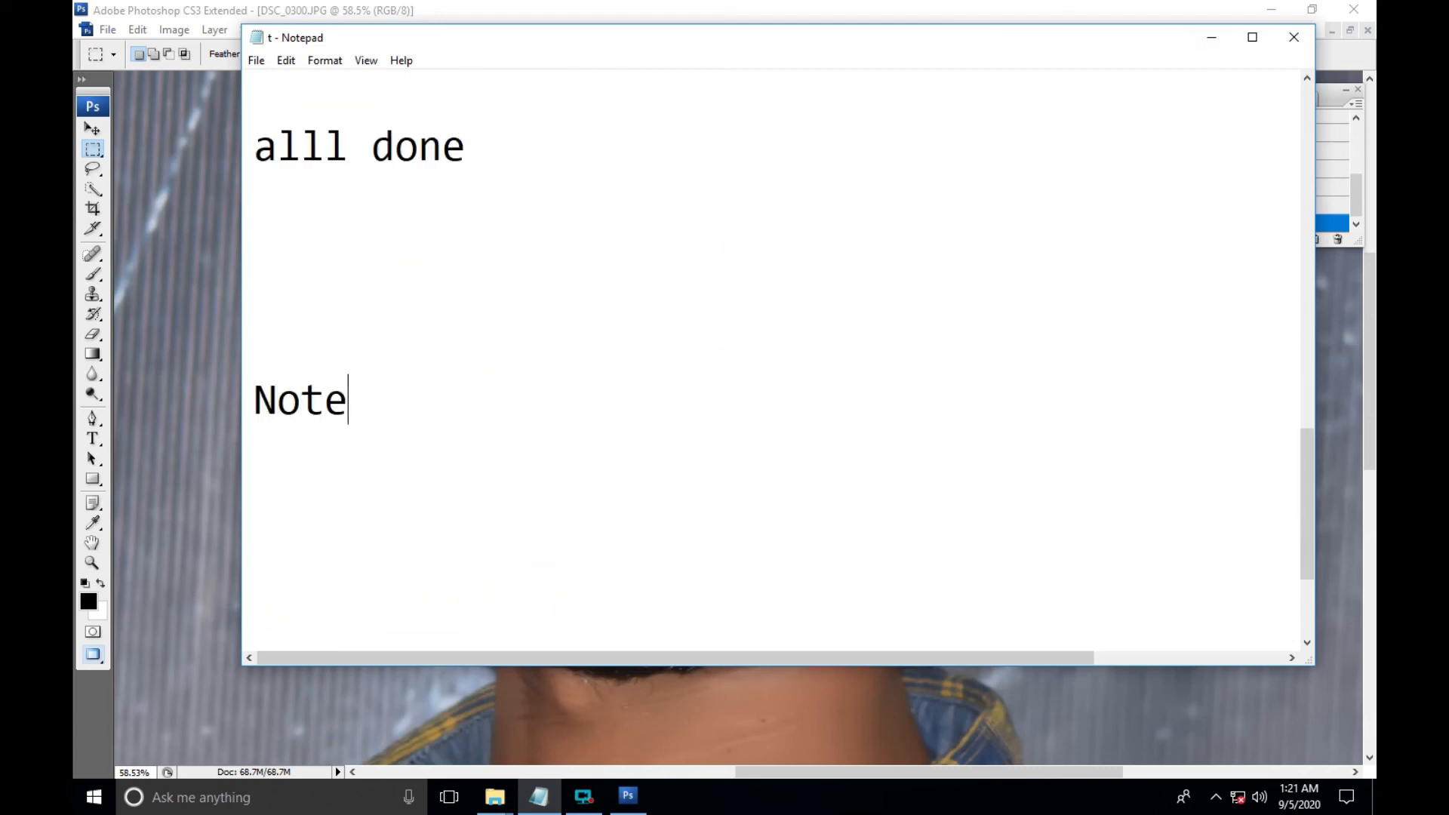
text(;- aal)
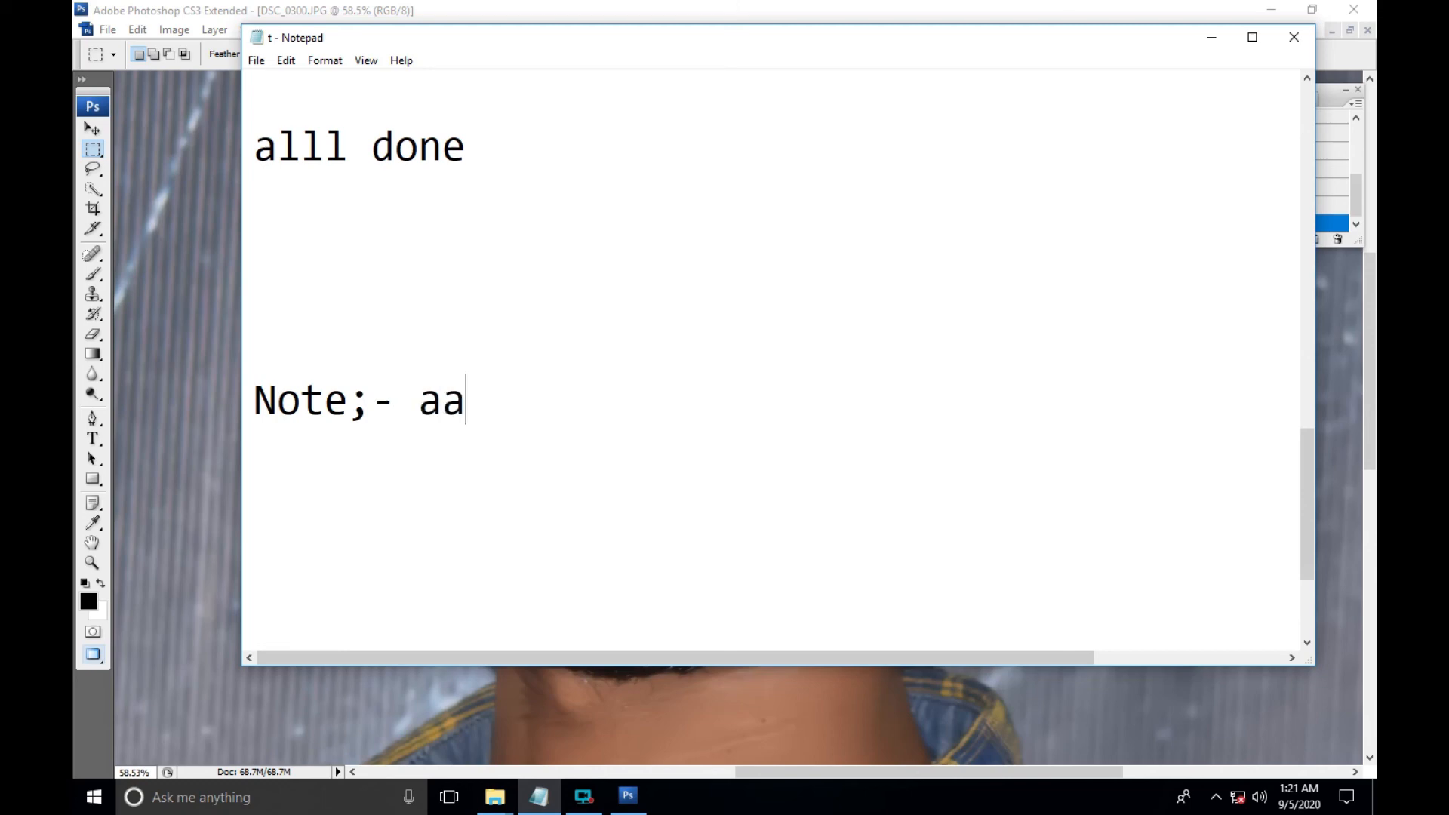
key(BackSpace)
key(BackSpace)
key(BackSpace)
text(softwere lin)
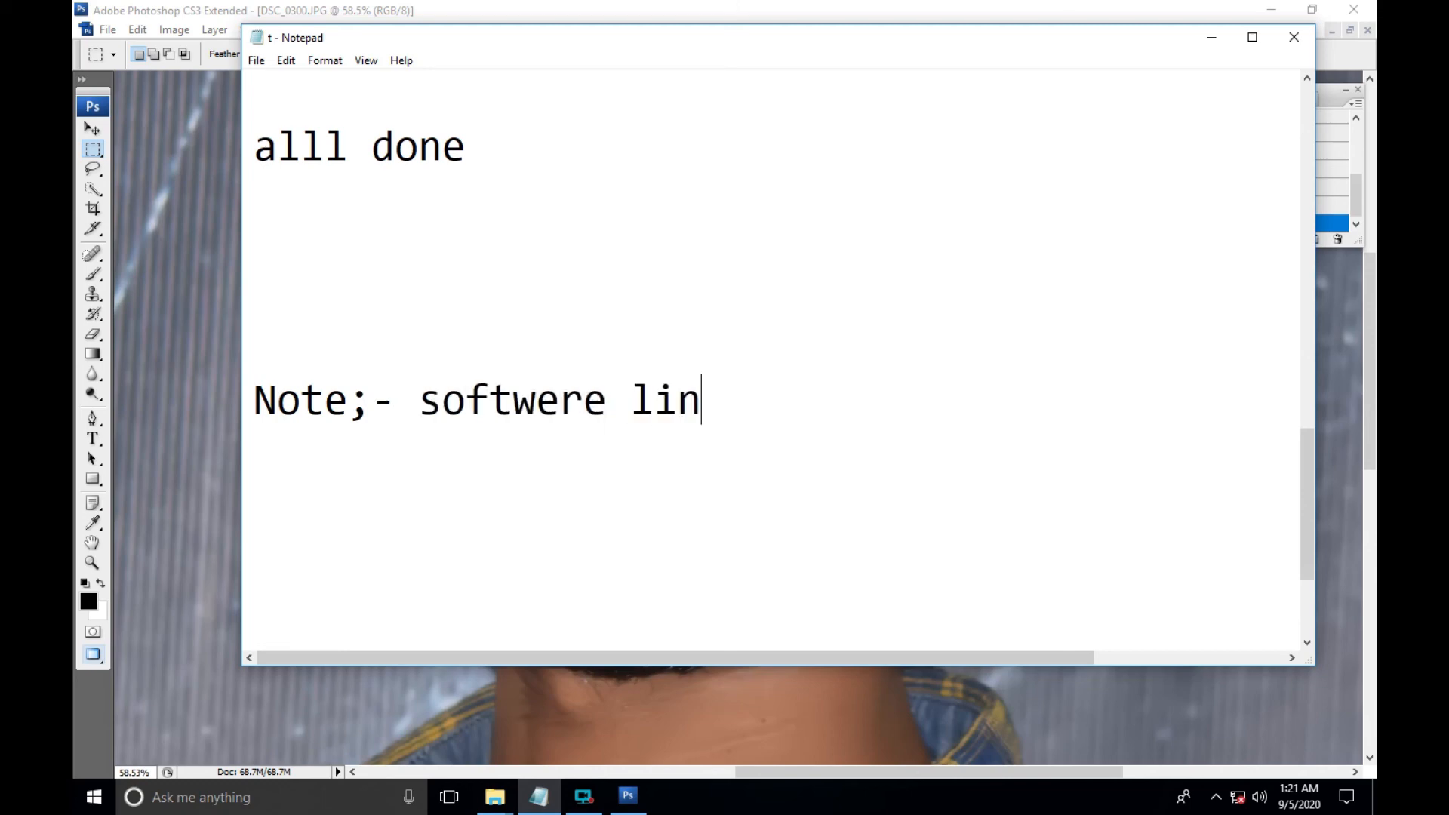
text(k g)
key(BackSpace)
text(in vido )
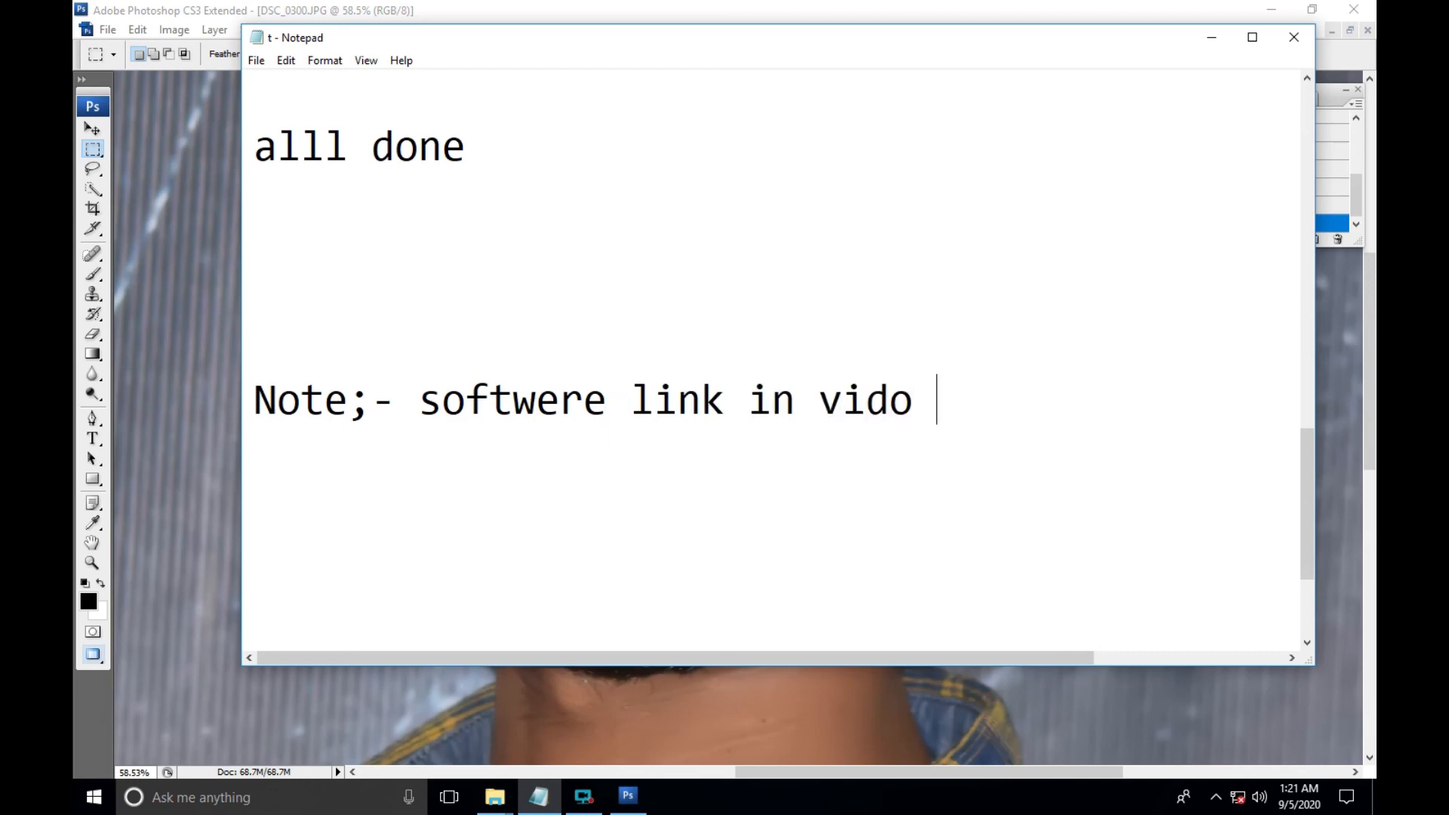
text(disc)
key(BackSpace)
text(scription)
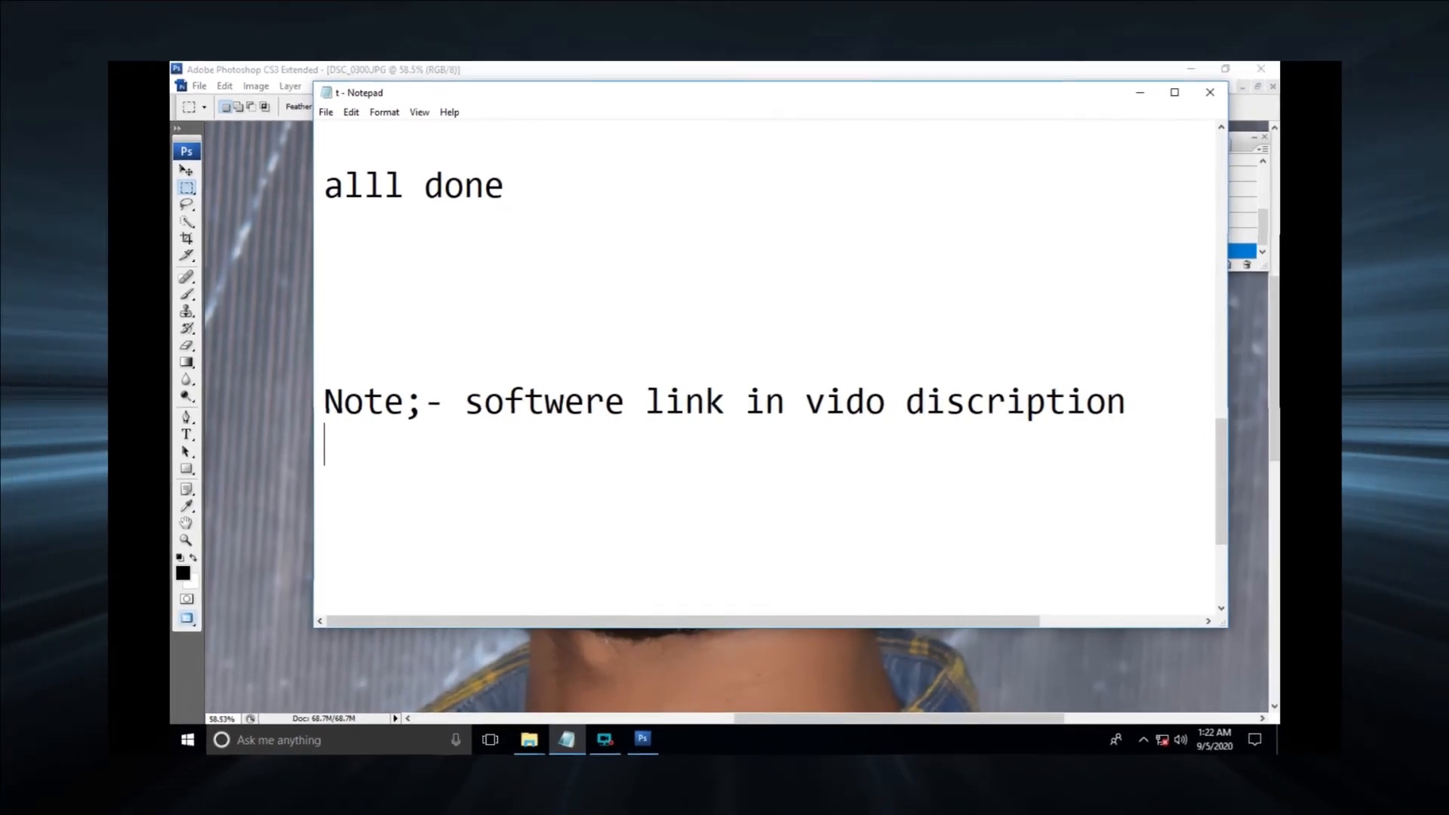